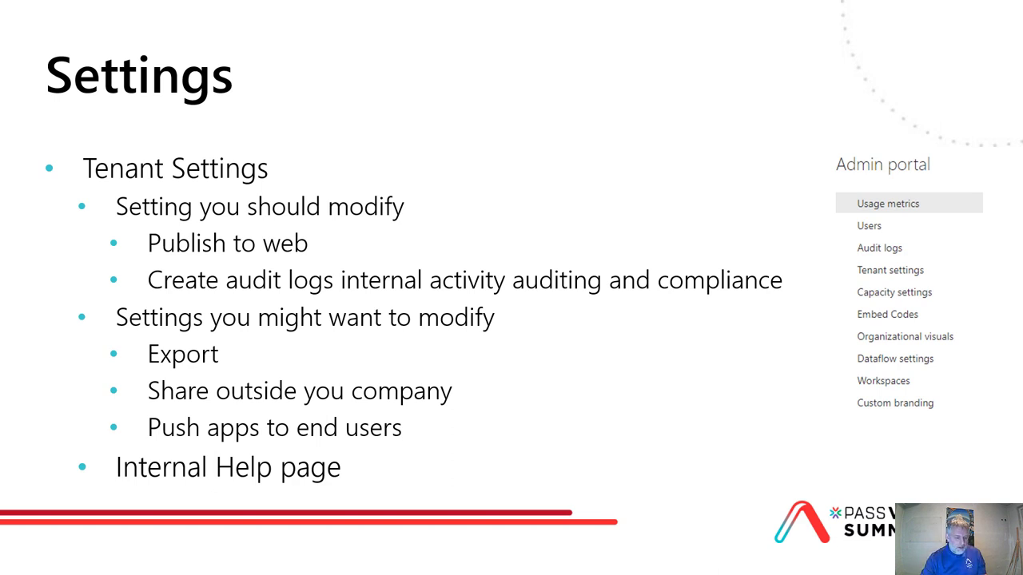
Switch from the slides to Power BI in the browser and open the Tenant settings page of the Admin portal
key(alt+Tab)
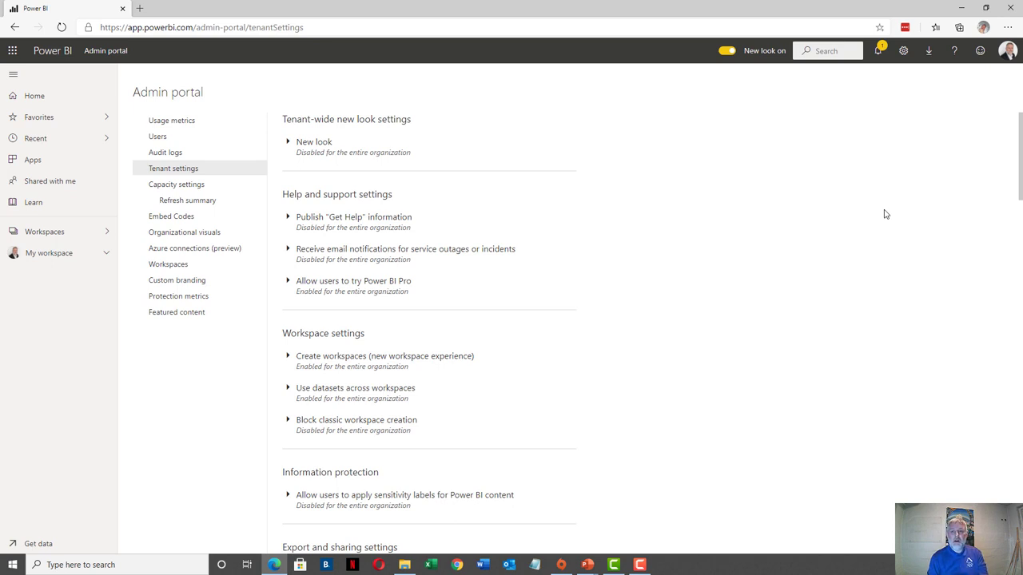
click(902, 53)
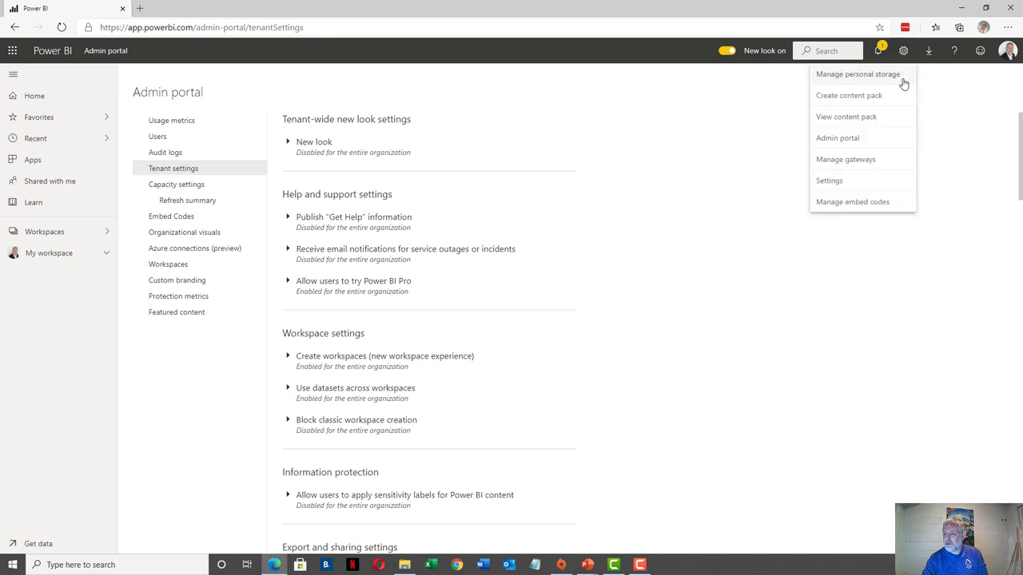
click(841, 140)
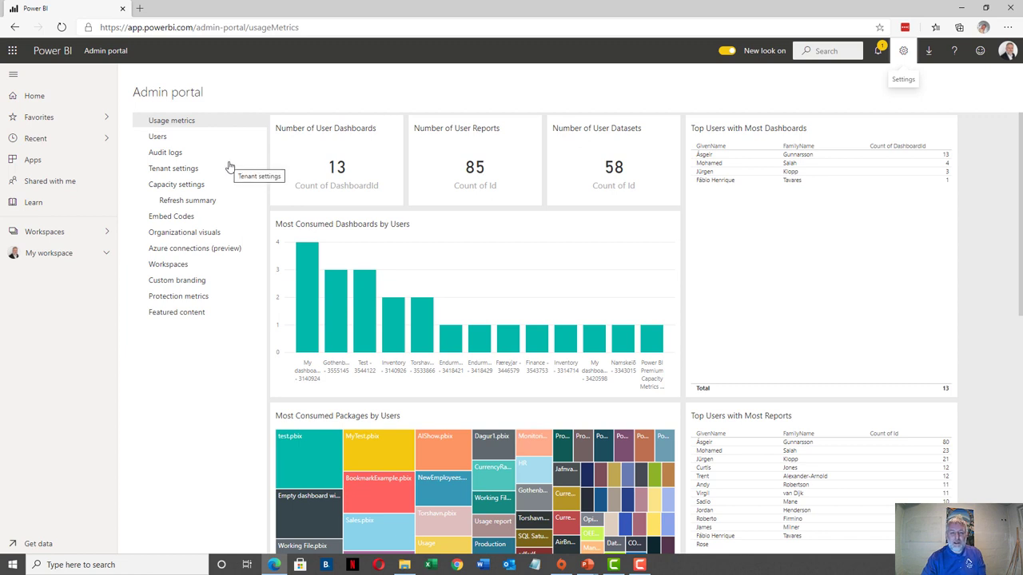
click(179, 172)
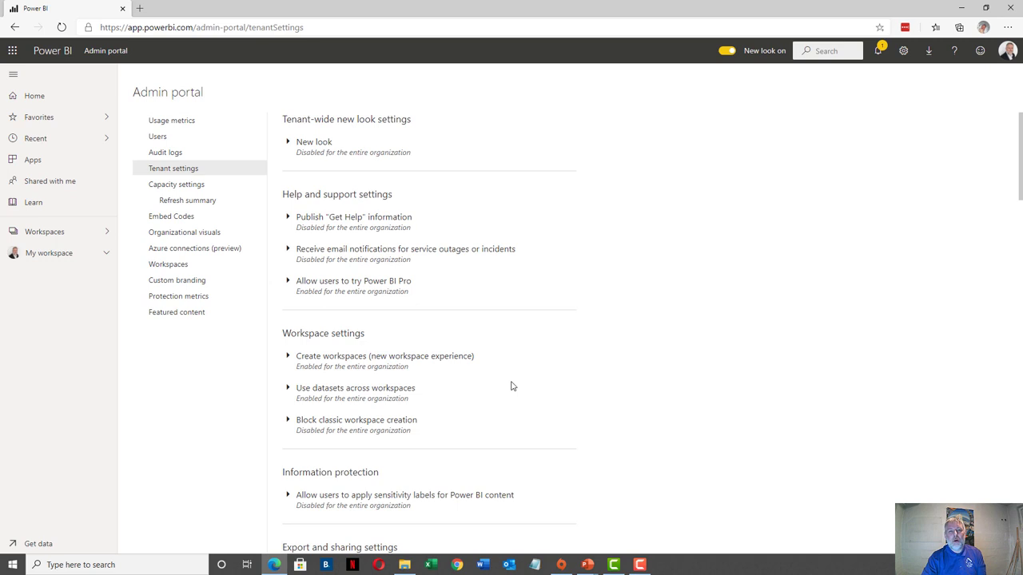
Examine the tenant settings from the new look and help options through workspace, information protection, and export and sharing settings
scroll(565, 370, down, 5)
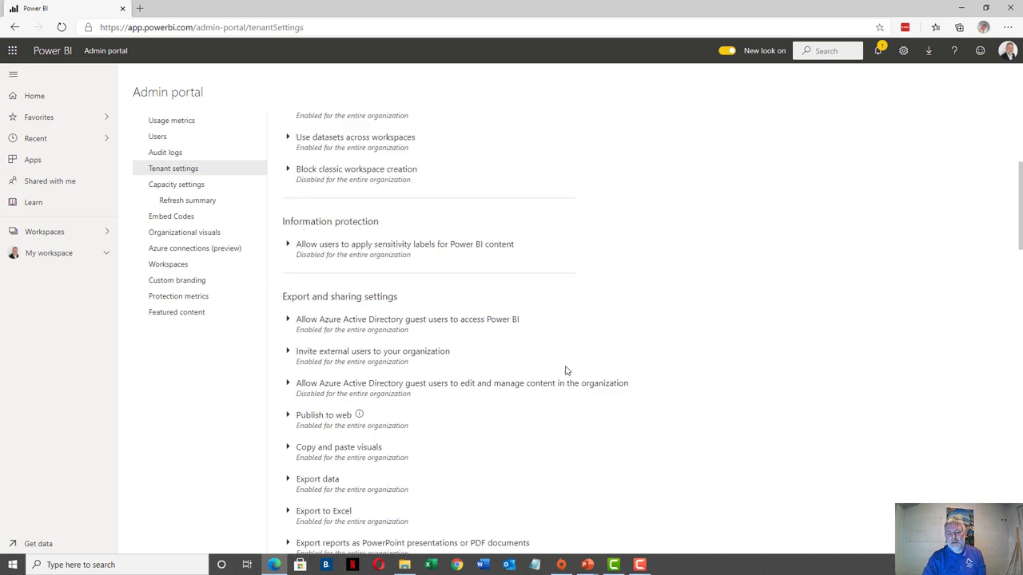
scroll(585, 376, down, 2)
scroll(397, 338, up, 1)
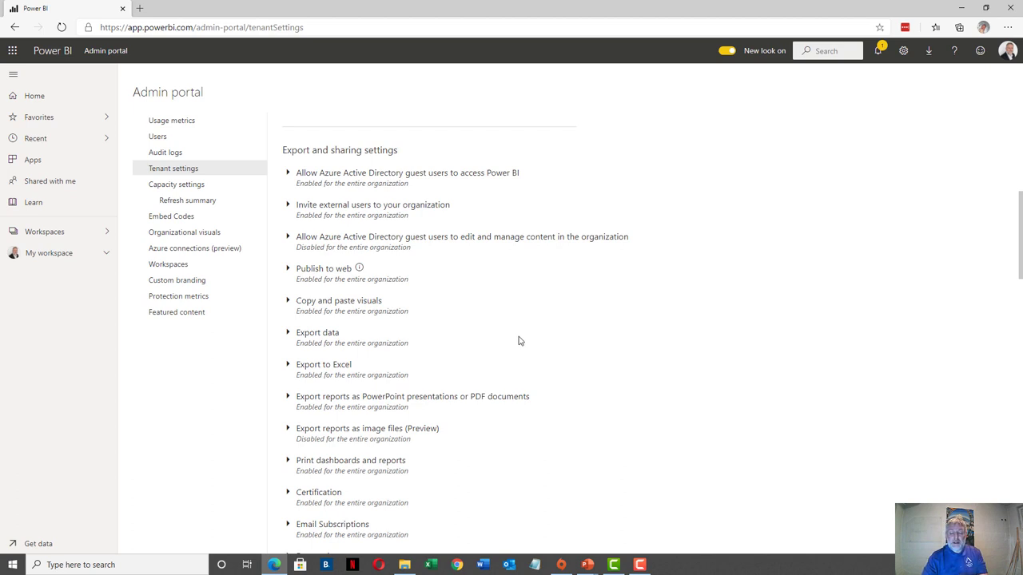
scroll(519, 341, up, 5)
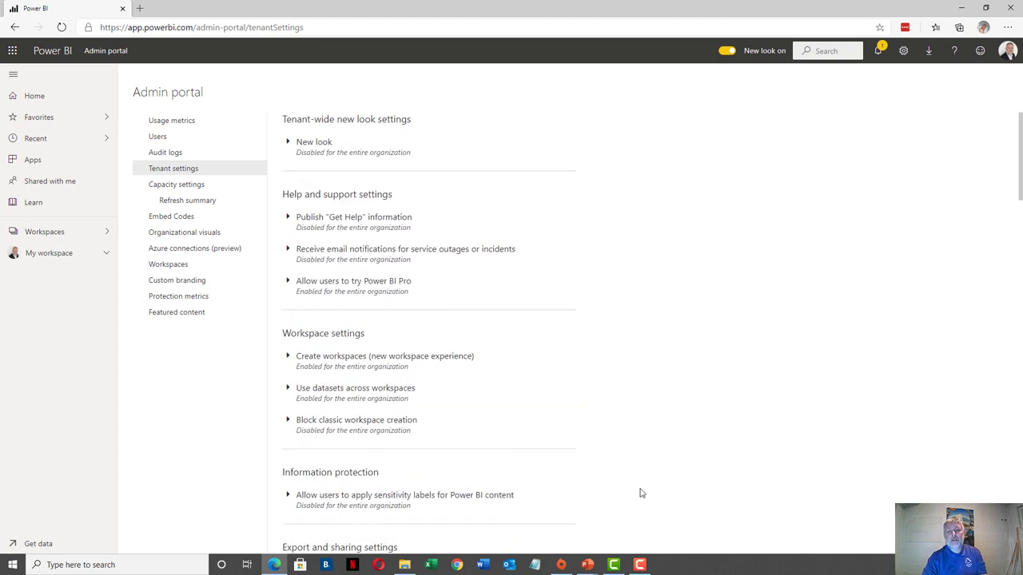
scroll(756, 370, down, 1)
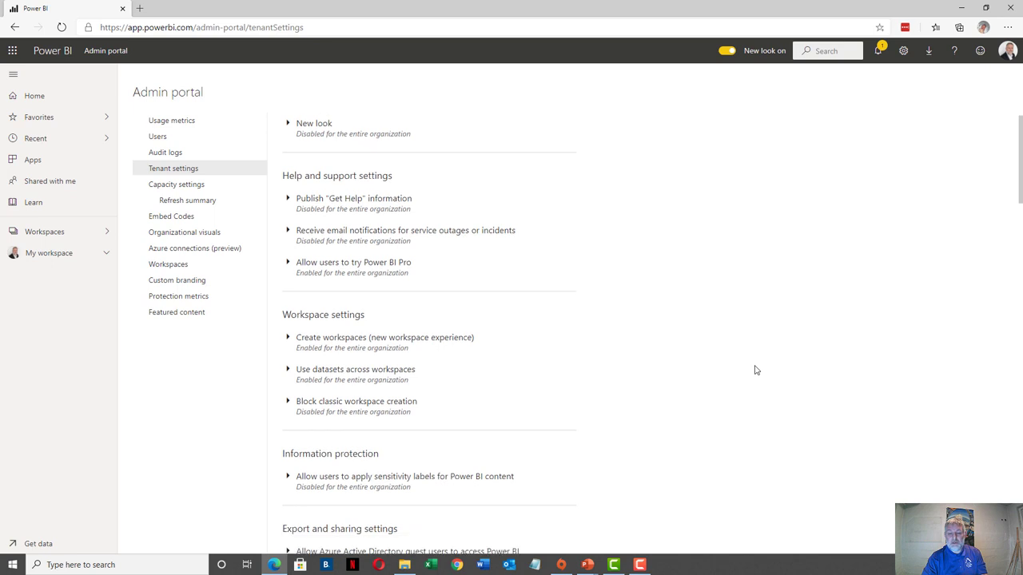
scroll(751, 370, up, 1)
scroll(737, 403, down, 2)
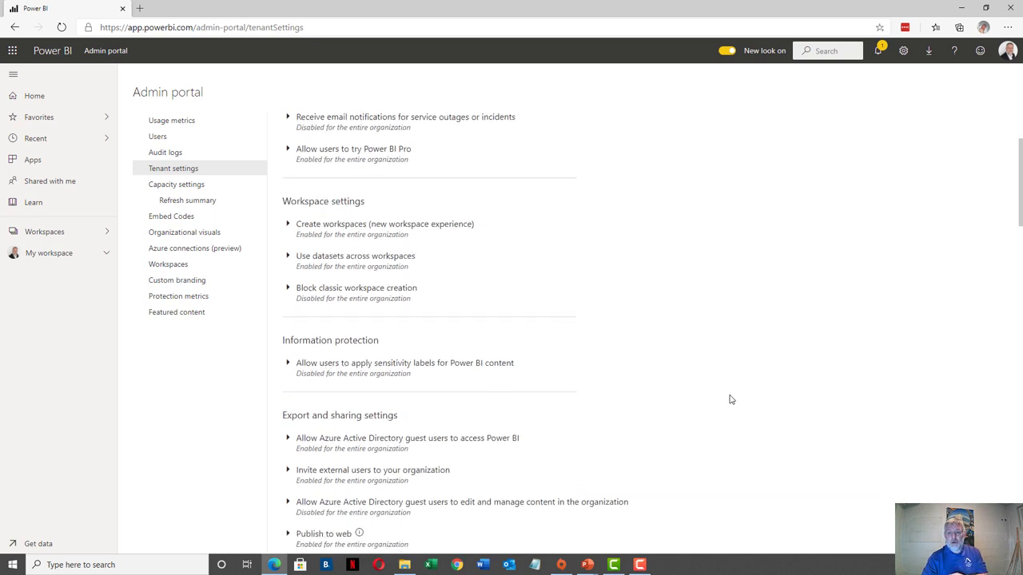
scroll(729, 399, down, 1)
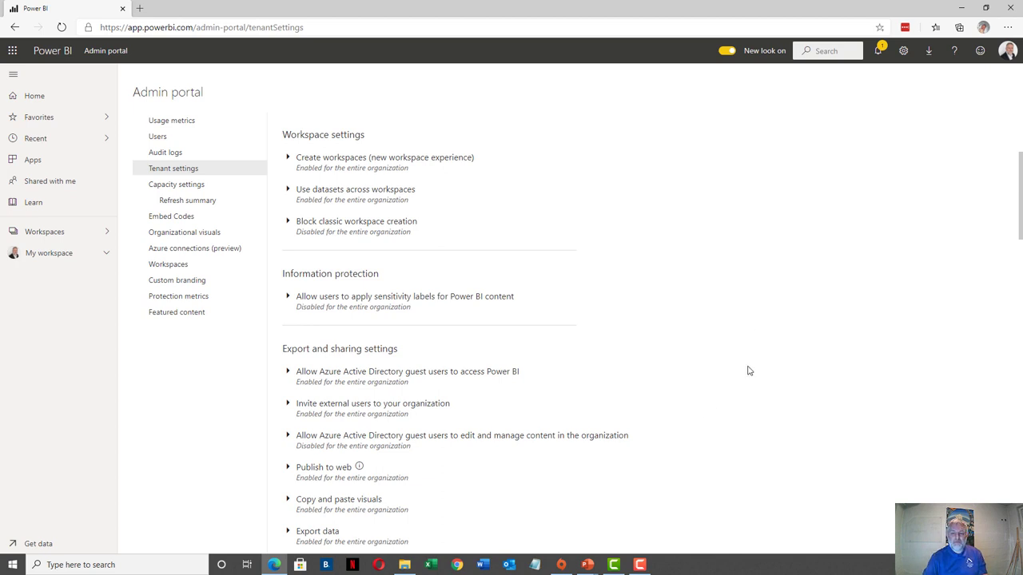
scroll(740, 293, up, 3)
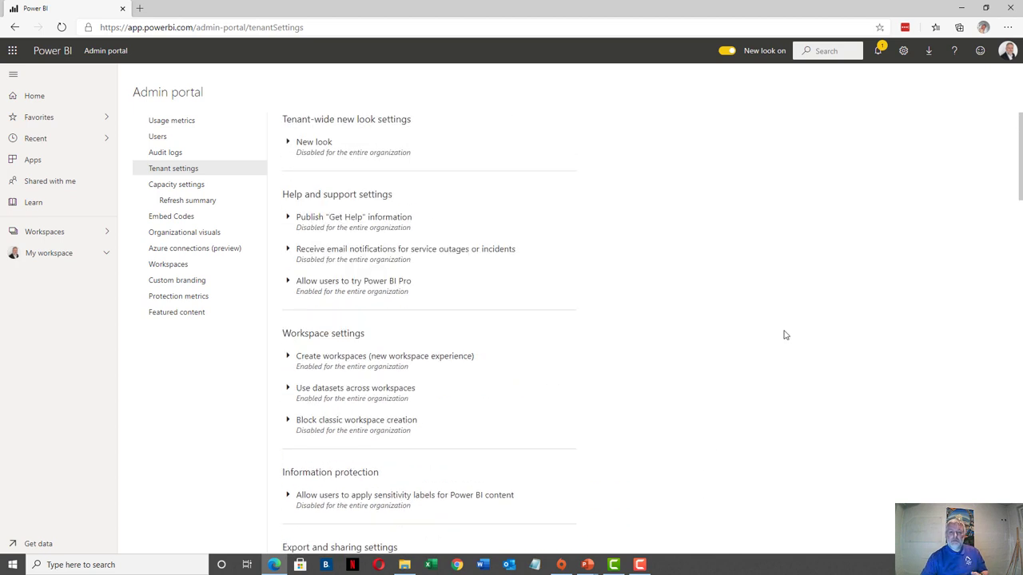
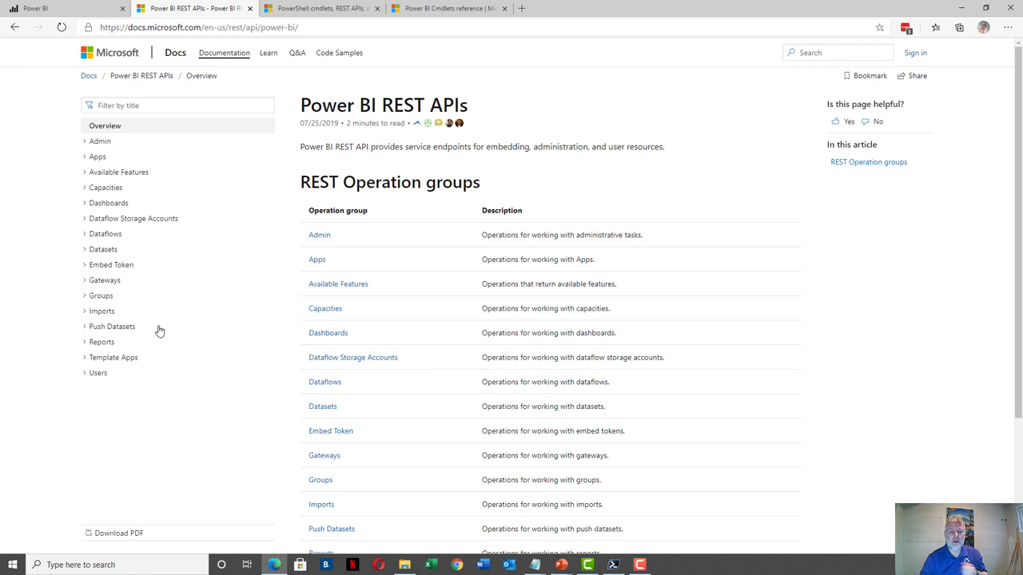
Open the Groups GetGroupsAsAdmin reference under the Admin operations of the REST API docs and examine its GET request
click(86, 141)
scroll(182, 320, down, 5)
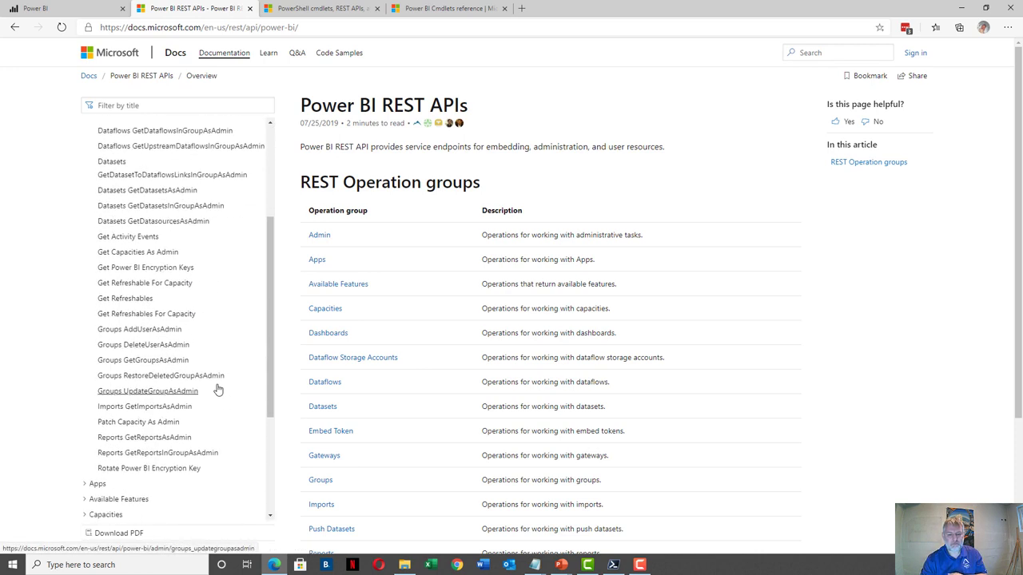
click(164, 361)
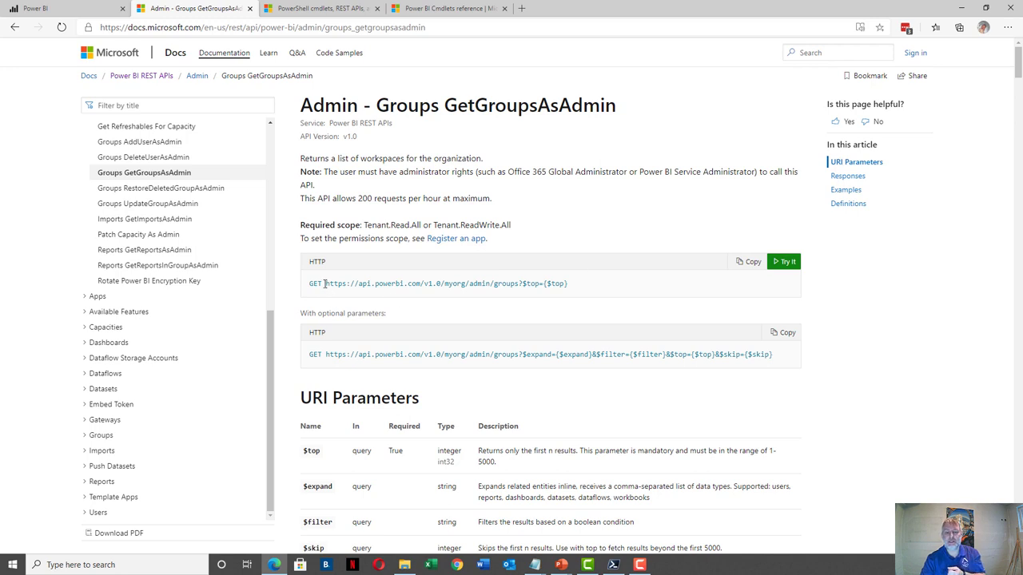
drag(324, 283, 310, 284)
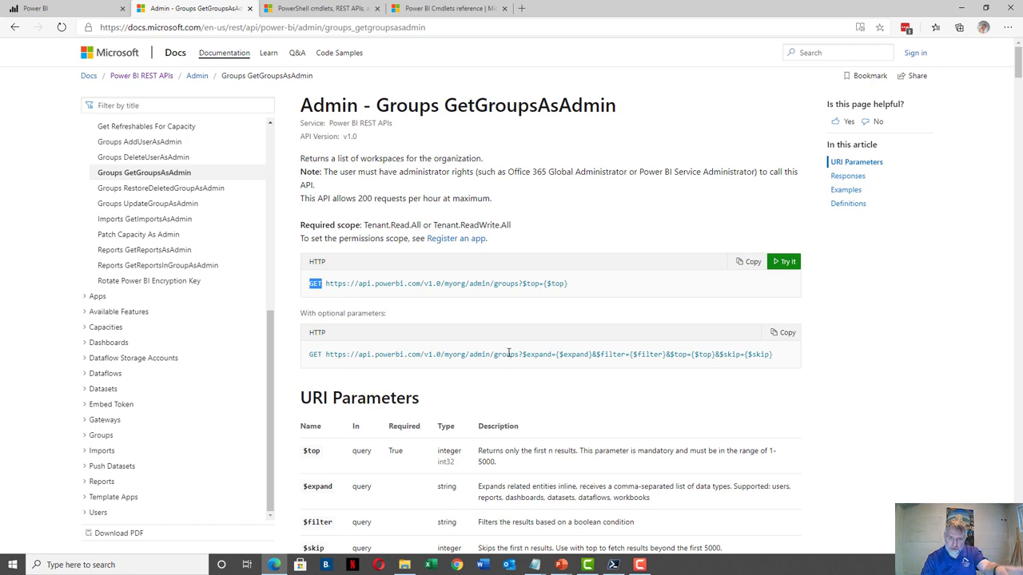
click(537, 313)
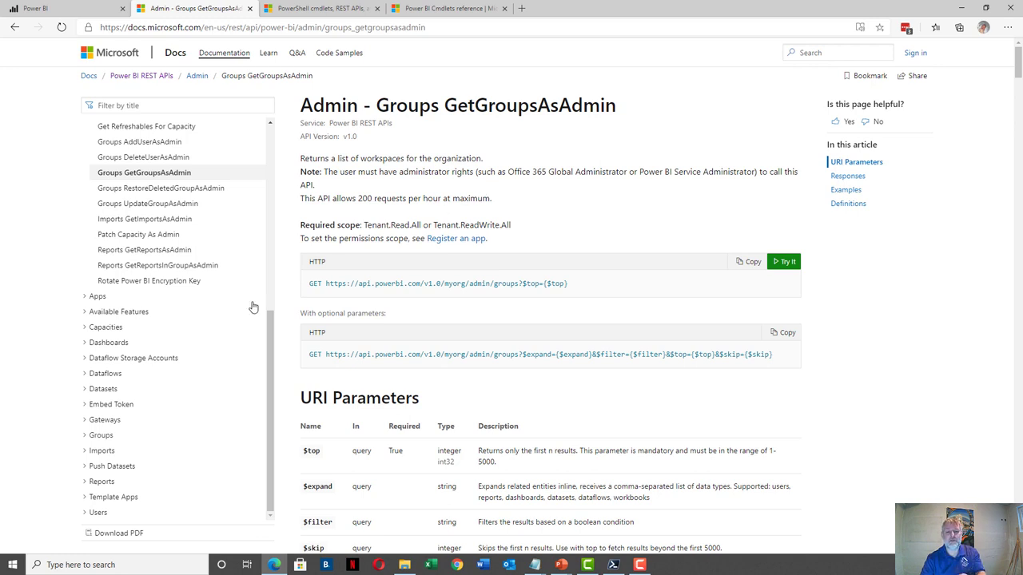
View the Get Apps reference in the Apps operation group, and collapse that group
click(99, 297)
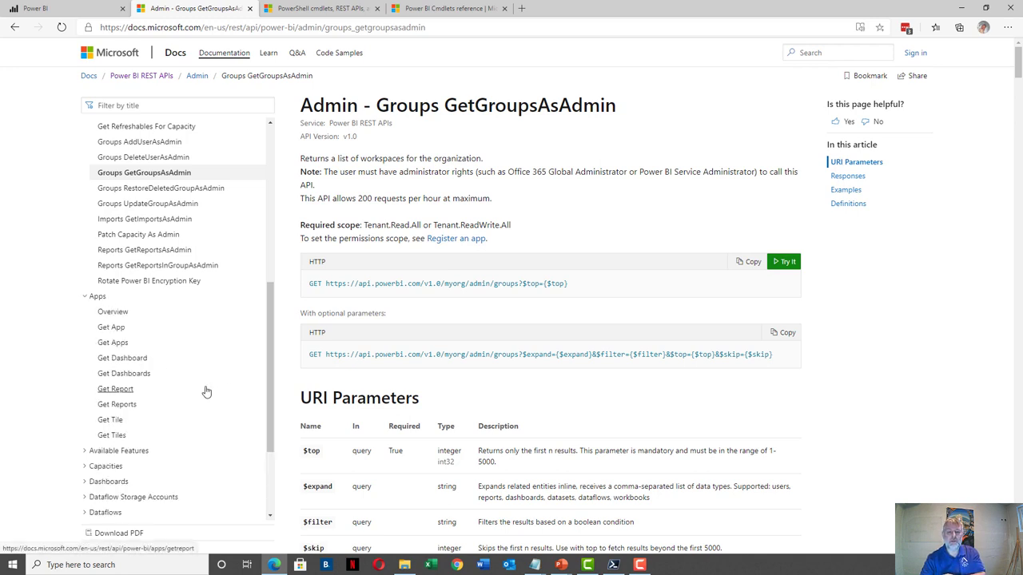
click(116, 344)
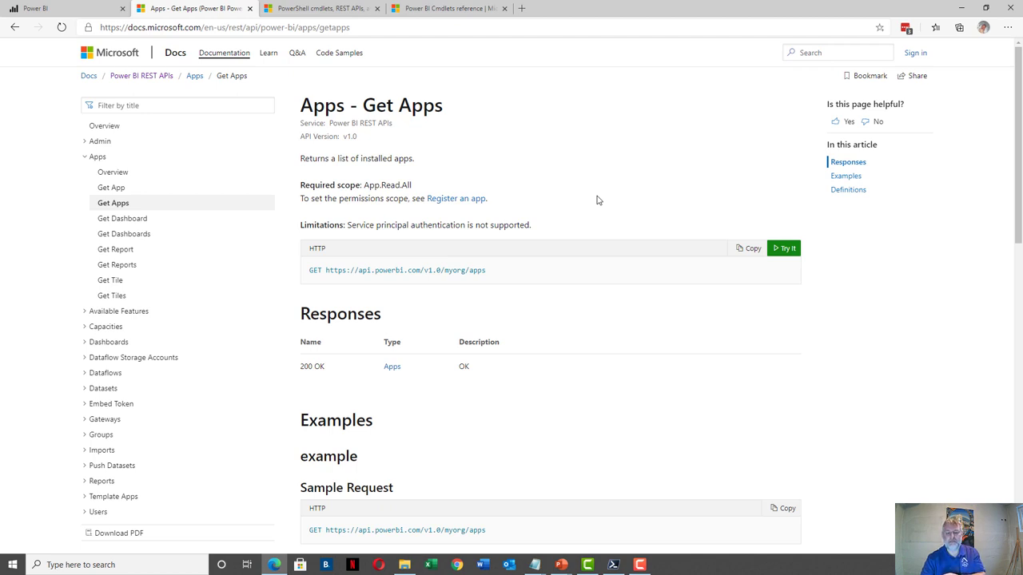
click(89, 156)
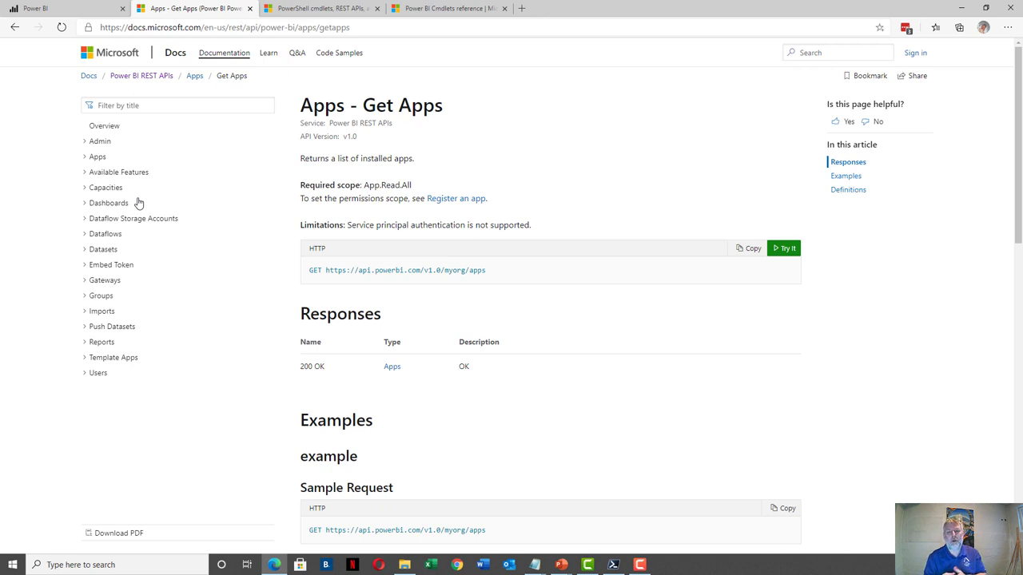
Open the Power BI PowerShell cmdlets documentation from the administration reference page and review its modules table and installation commands
click(319, 8)
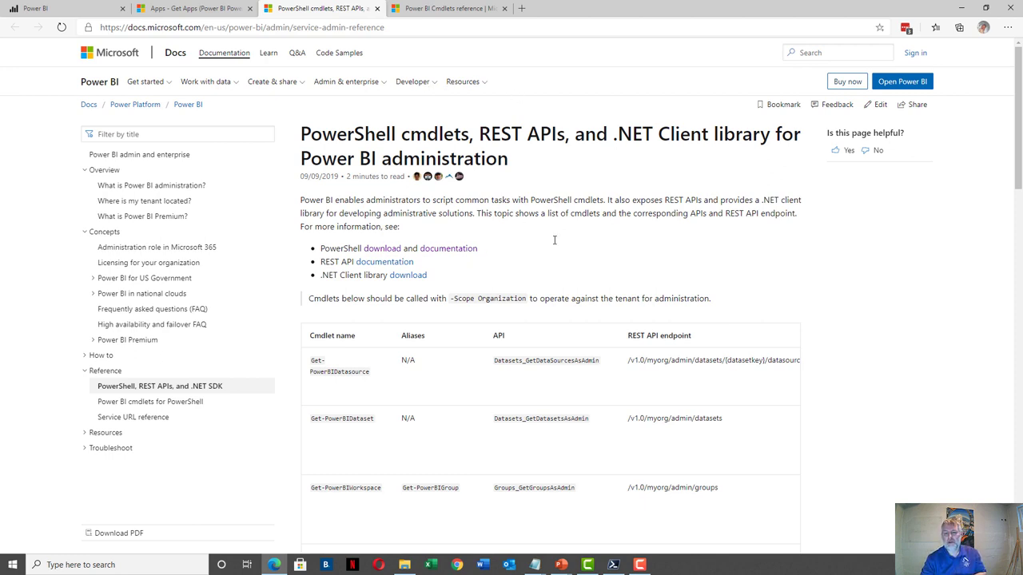
click(443, 249)
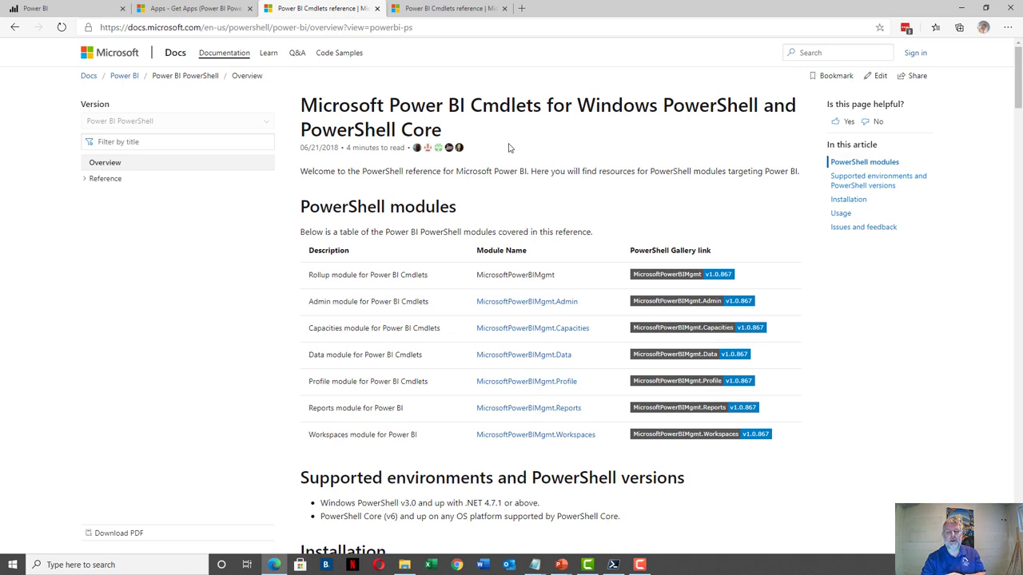
scroll(325, 222, down, 3)
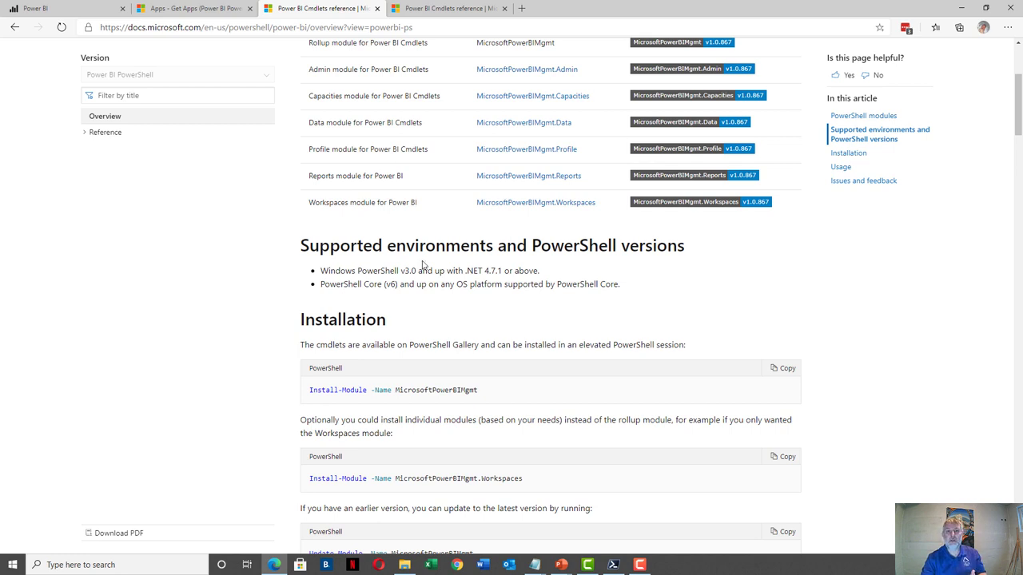
scroll(422, 264, up, 1)
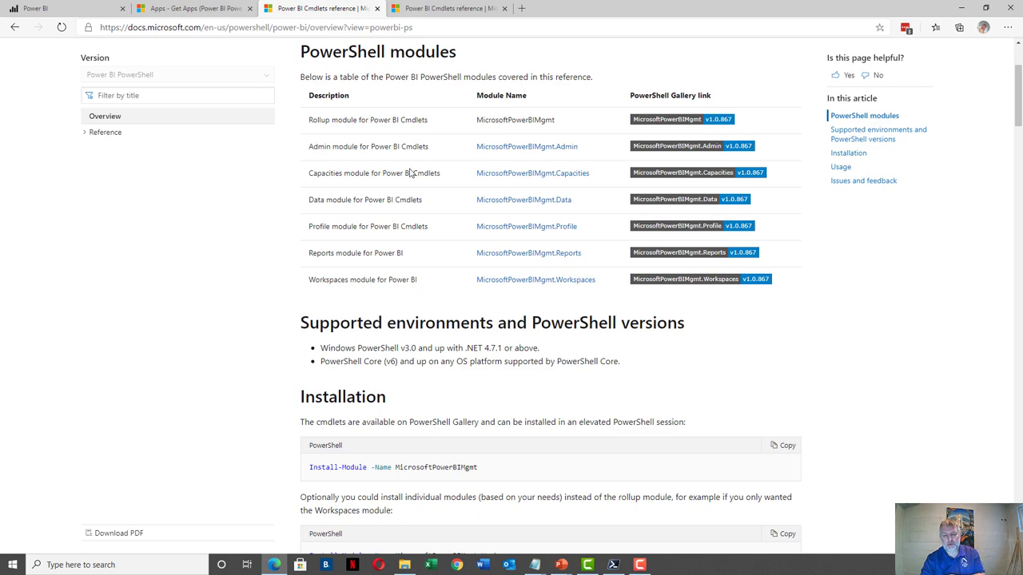
scroll(406, 182, down, 3)
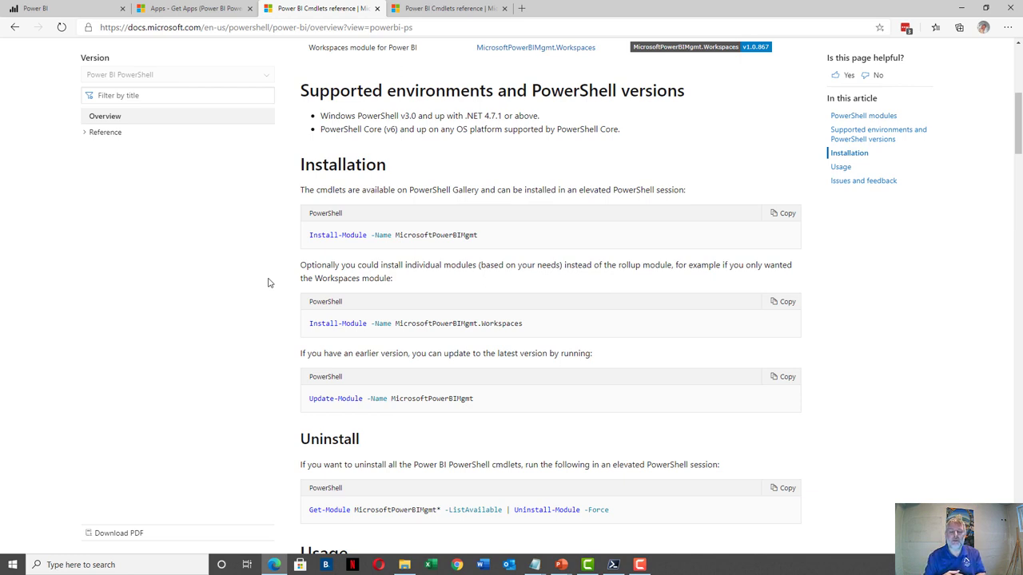
Switch to the PowerShell console and sign in to Power BI with login-powerbi, using the work account connected to Windows
click(612, 564)
drag(426, 80, 488, 72)
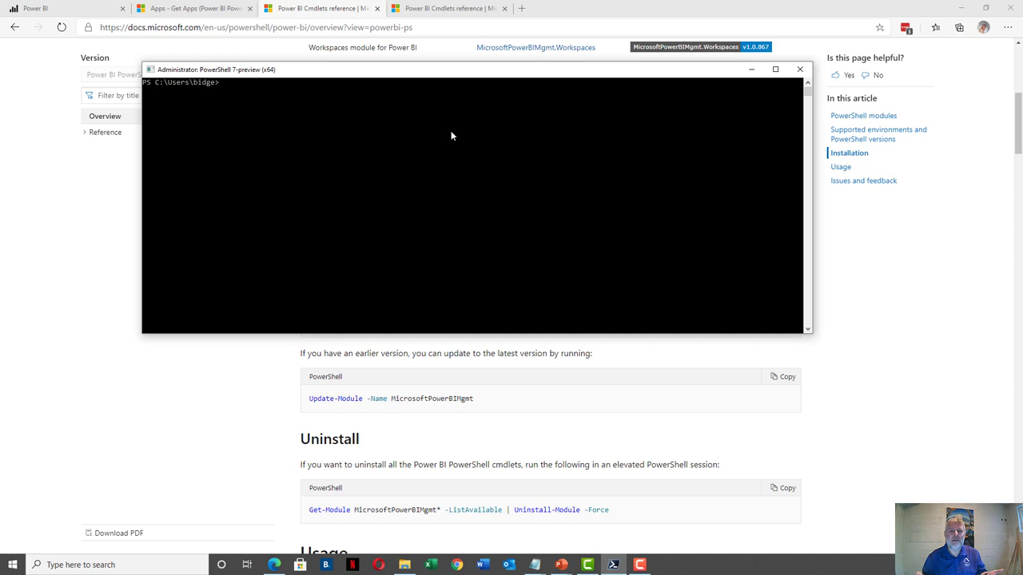
text(login)
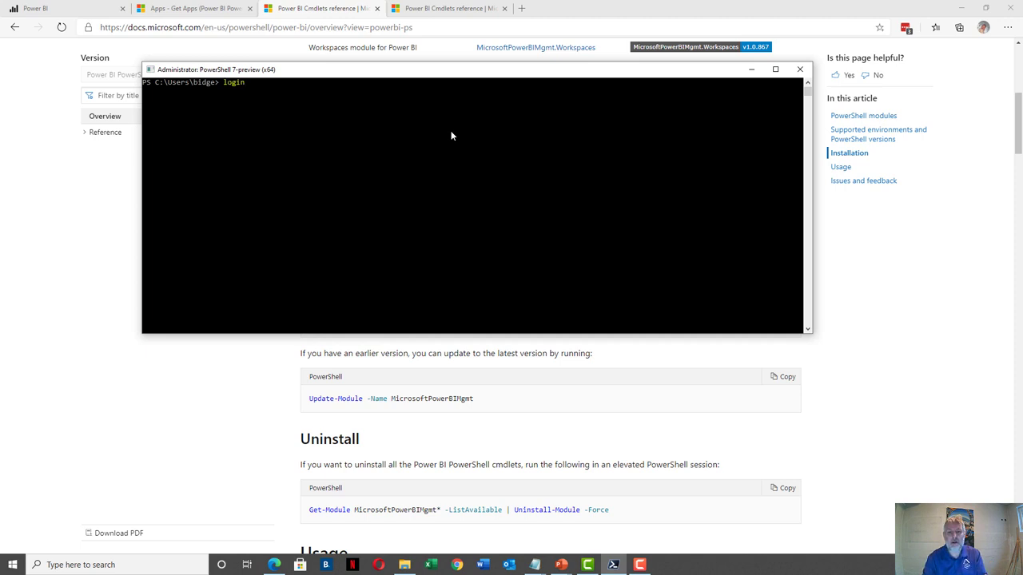
text(-powerbi)
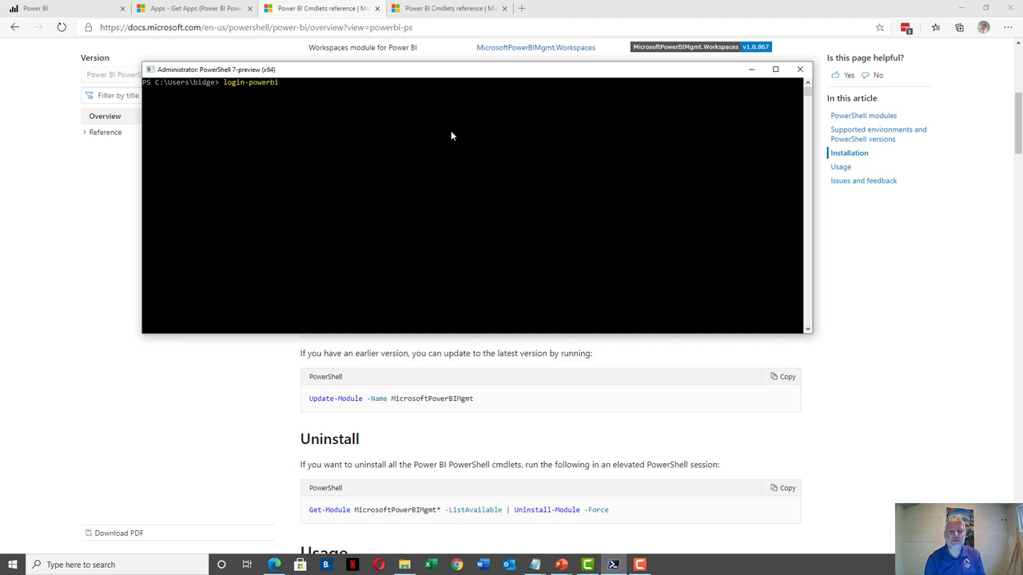
key(Return)
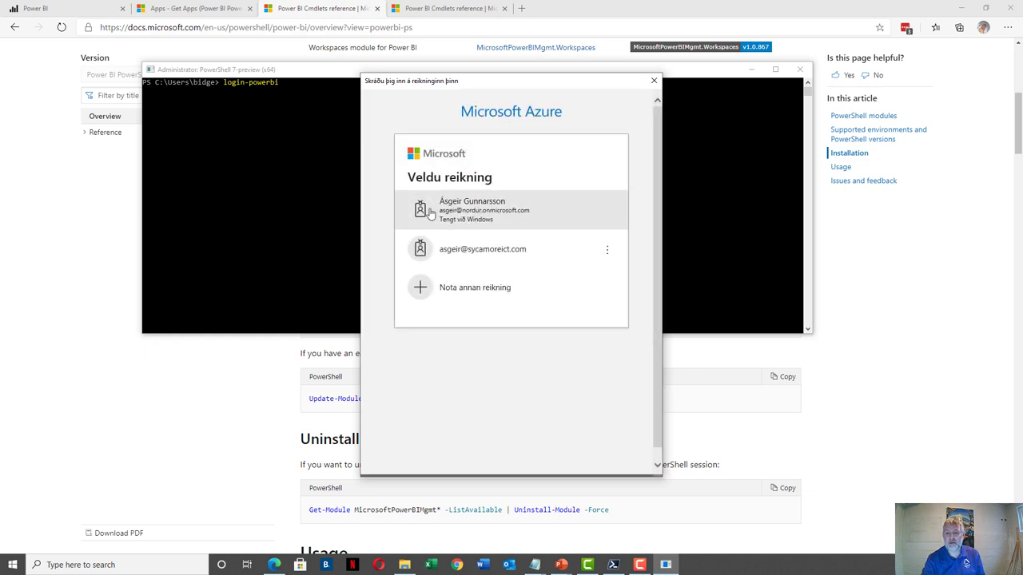
click(430, 213)
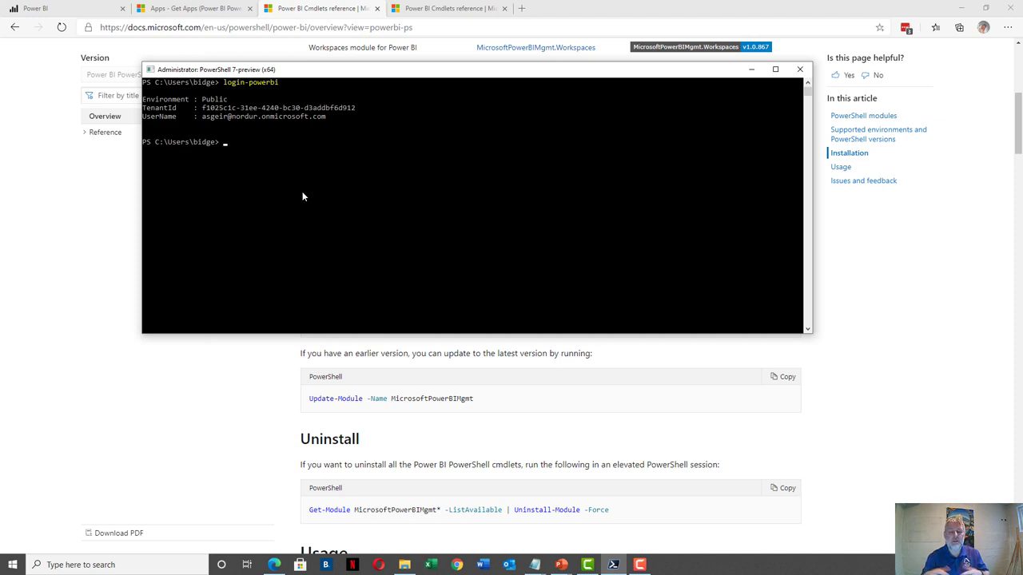
Clear the PowerShell console and enter Get-PowerBIWorkspace at the prompt without running it
text(cle)
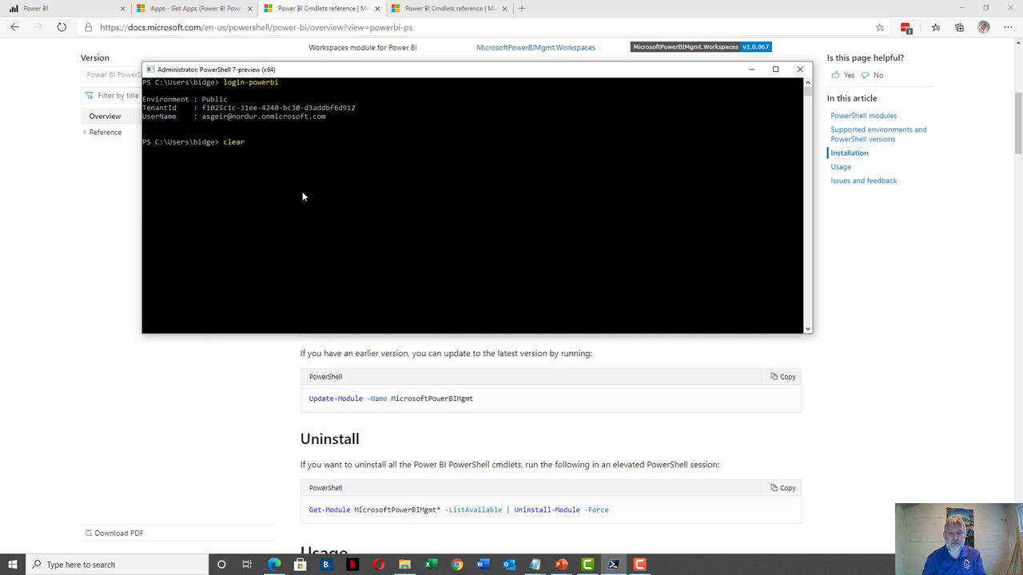
text(ar)
key(Return)
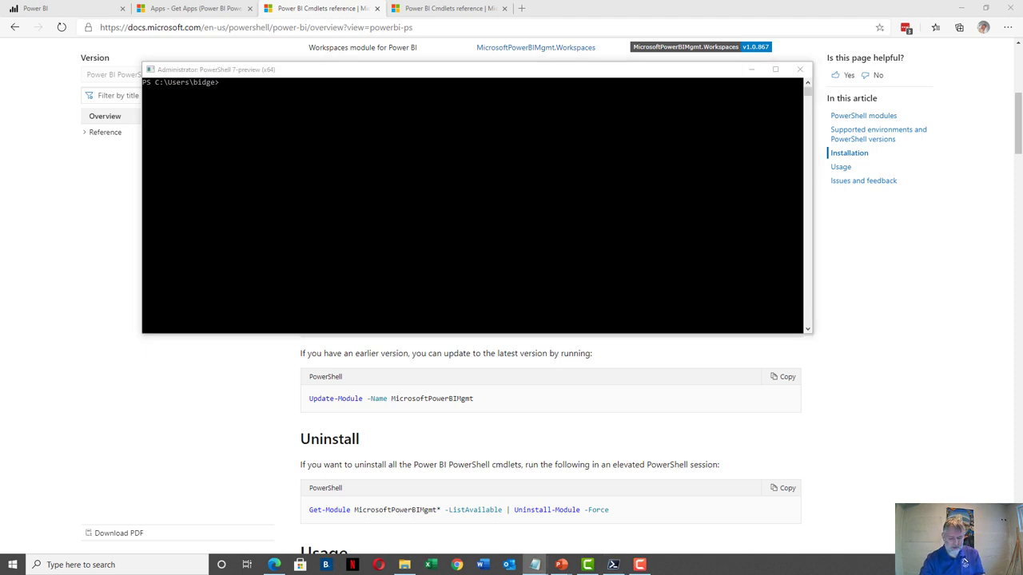
click(222, 112)
text(Get-PowerBIWorkspace)
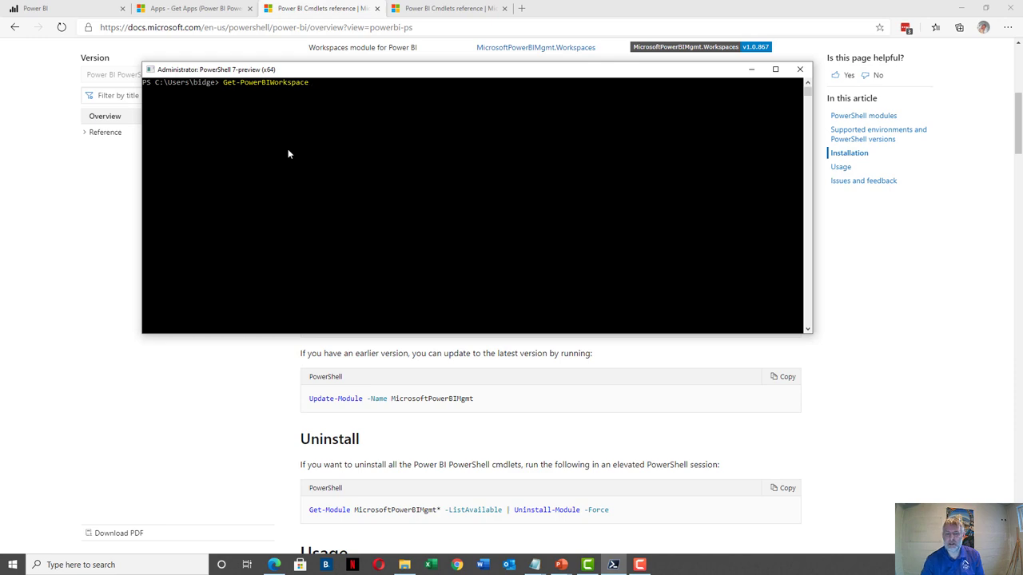
Return to the REST API docs in the browser and reopen the Admin reference for Groups GetGroupsAsAdmin
click(192, 8)
click(100, 142)
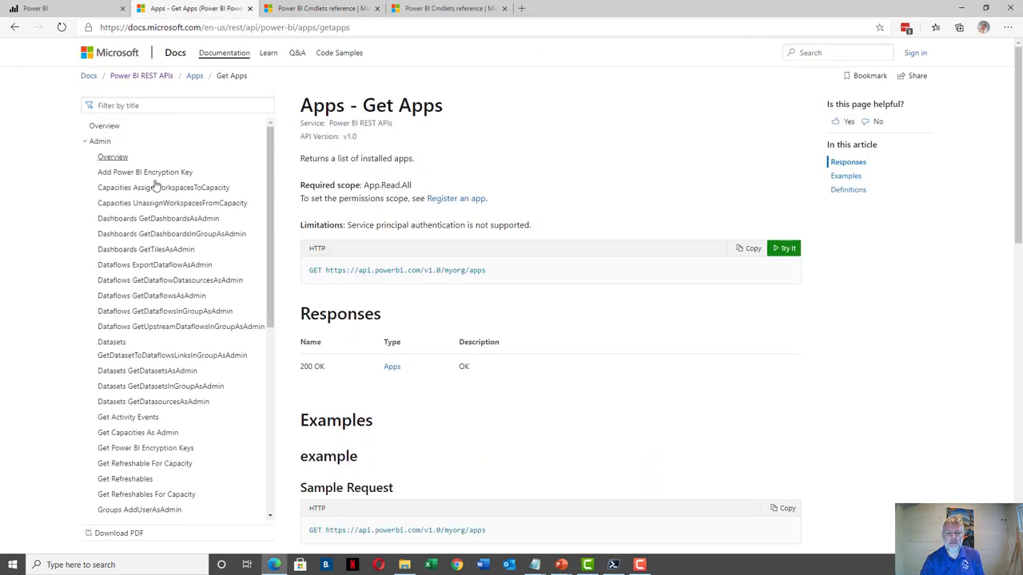
scroll(169, 370, down, 3)
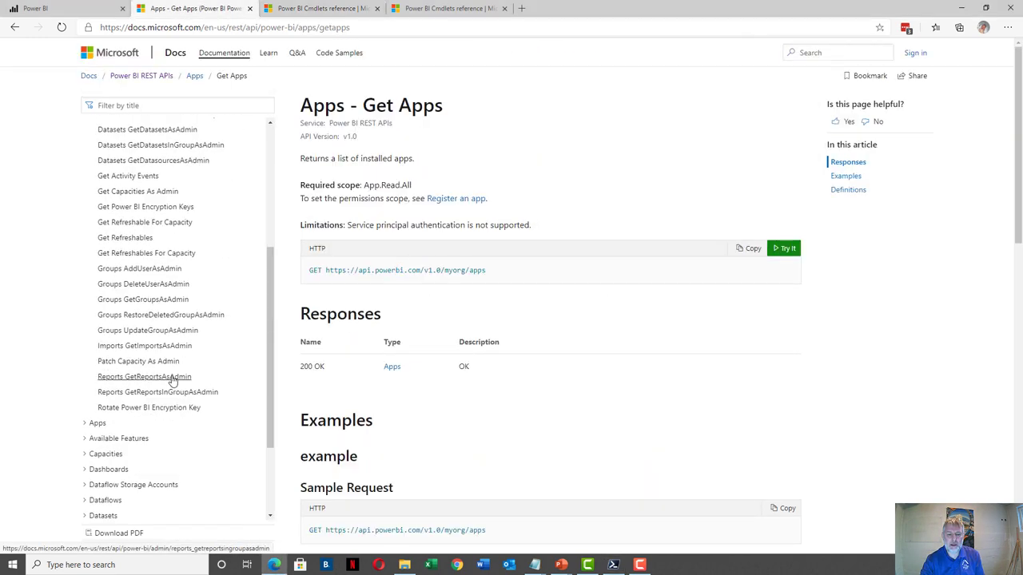
click(154, 299)
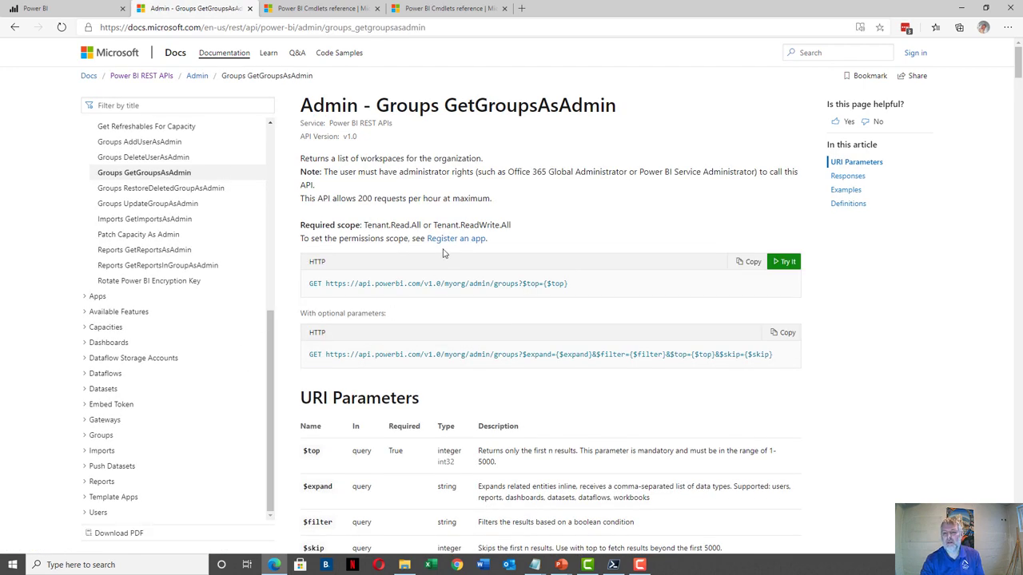
Switch to the PowerShell console, place its window below the API description in the docs, and review the Get-PowerBIWorkspace output
key(alt+Tab)
drag(371, 78, 520, 210)
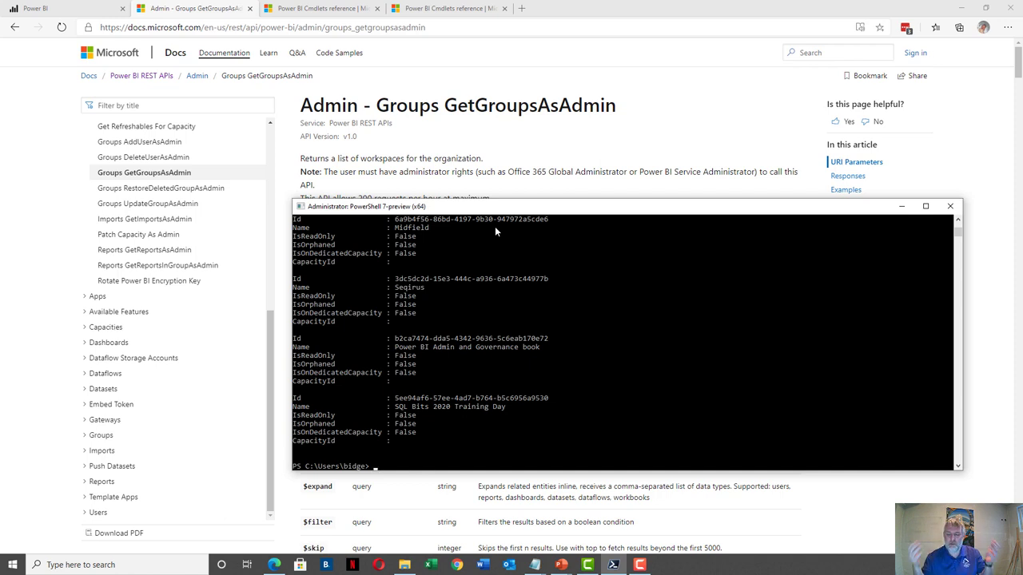
scroll(511, 304, up, 3)
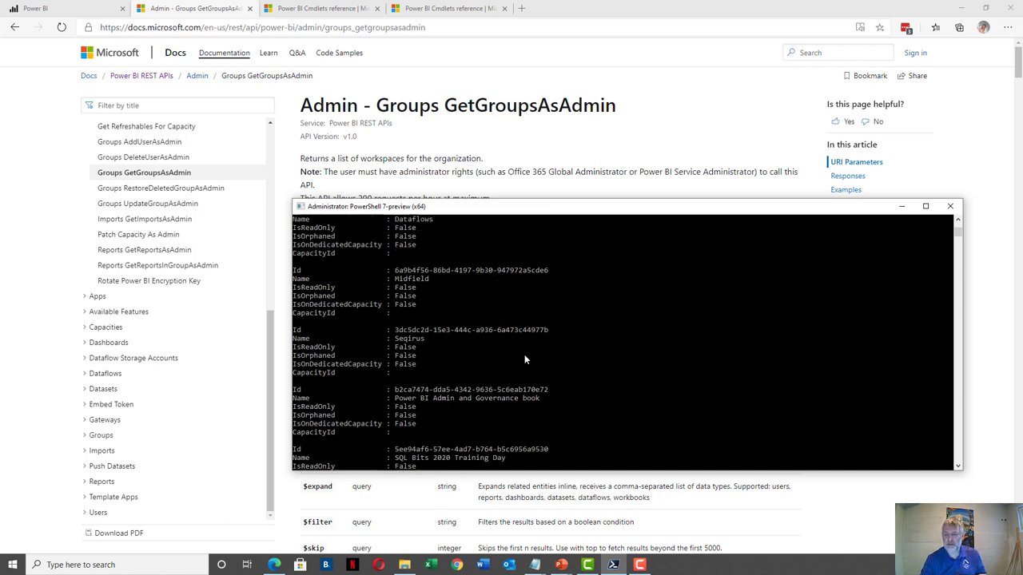
scroll(523, 352, down, 3)
scroll(496, 369, down, 1)
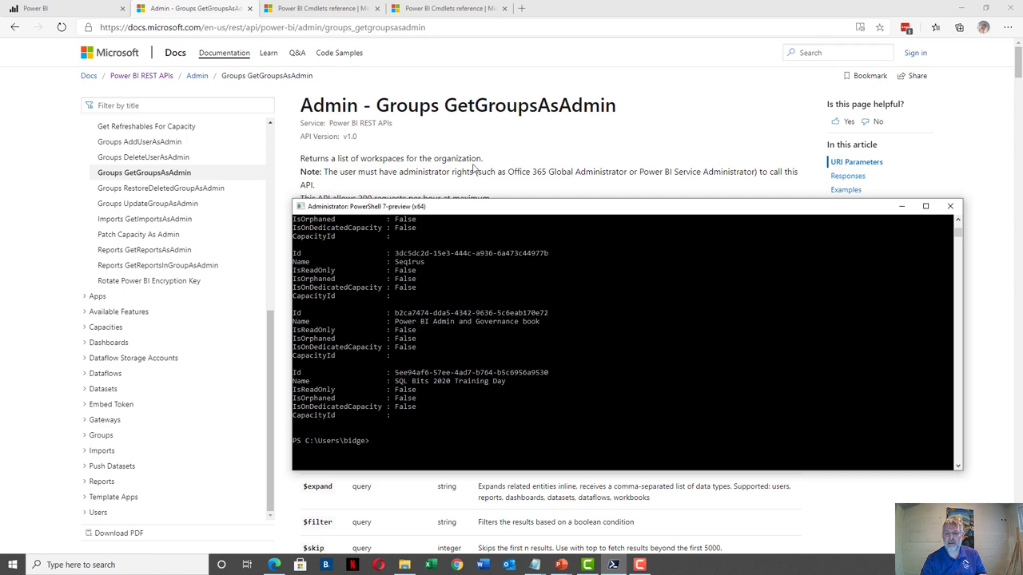
Return to the Groups GetGroupsAsAdmin docs and examine the deleted-workspaces sample response, highlighting its state, type and description fields
key(alt+Tab)
scroll(563, 256, down, 5)
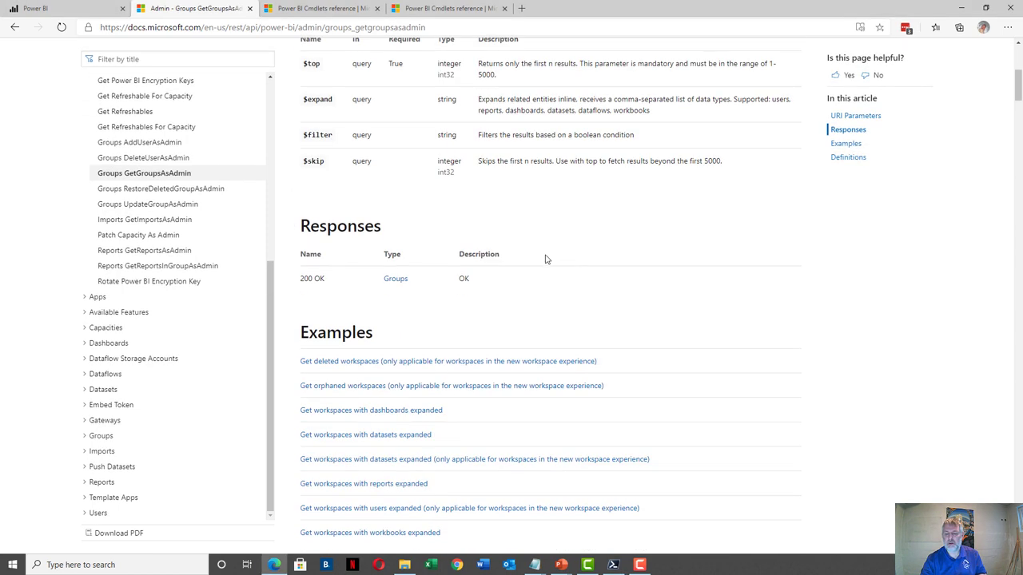
scroll(544, 258, up, 3)
scroll(545, 258, down, 5)
scroll(545, 258, down, 4)
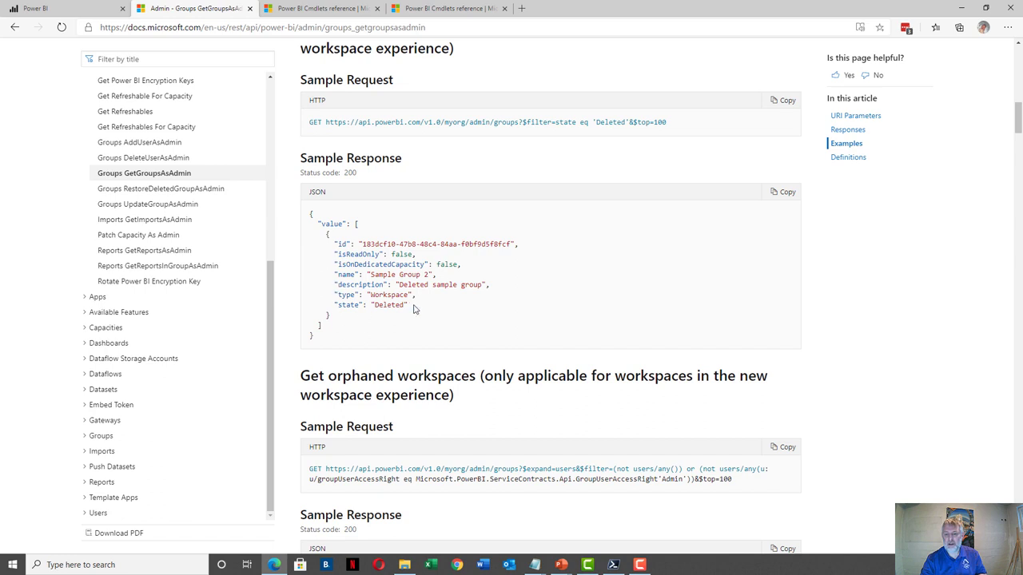
drag(414, 307, 340, 306)
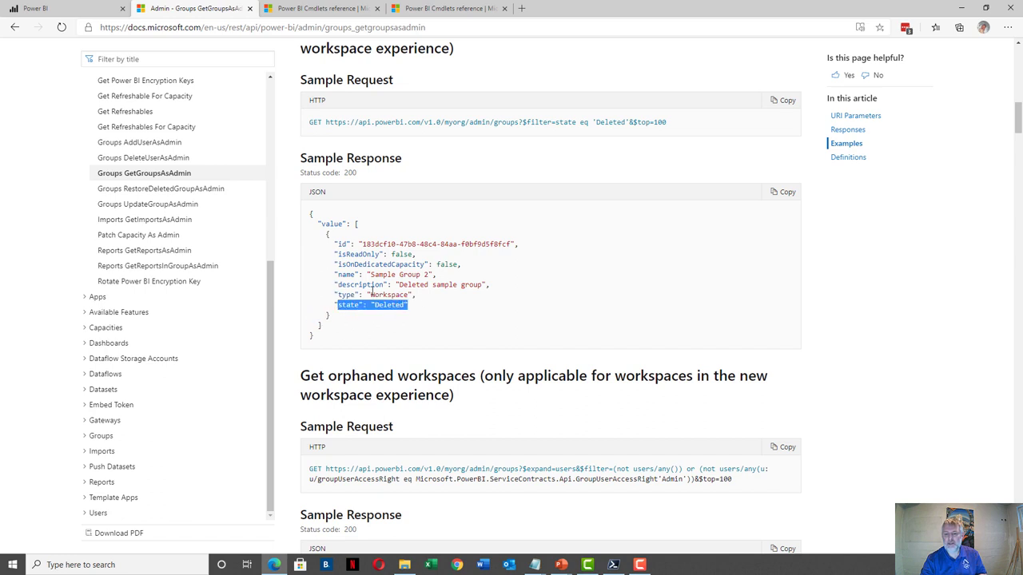
drag(416, 296, 335, 297)
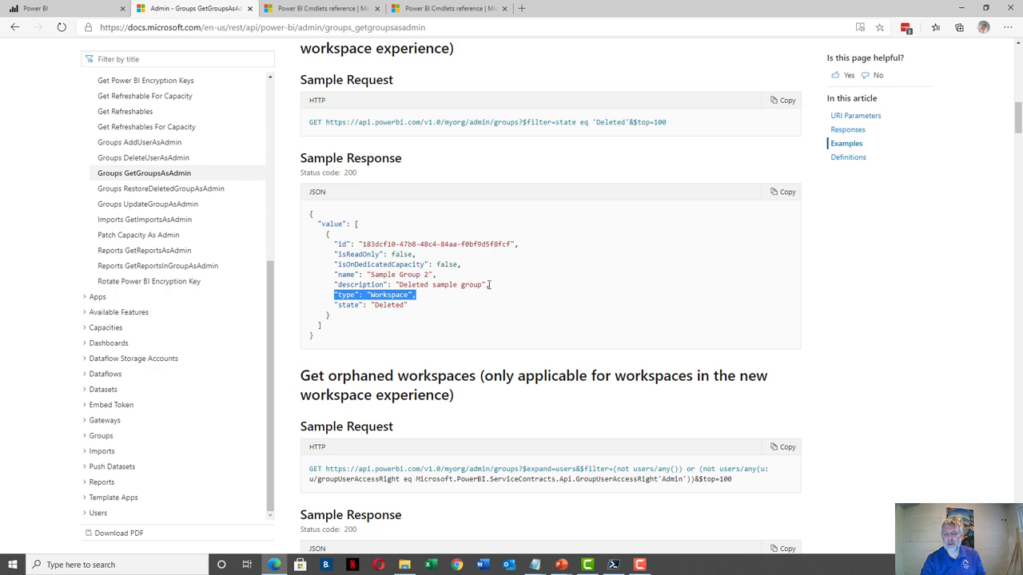
drag(495, 286, 330, 286)
Switch back to the PowerShell console, clear its output and run the organization-wide workspace query from the command history
key(alt+Tab)
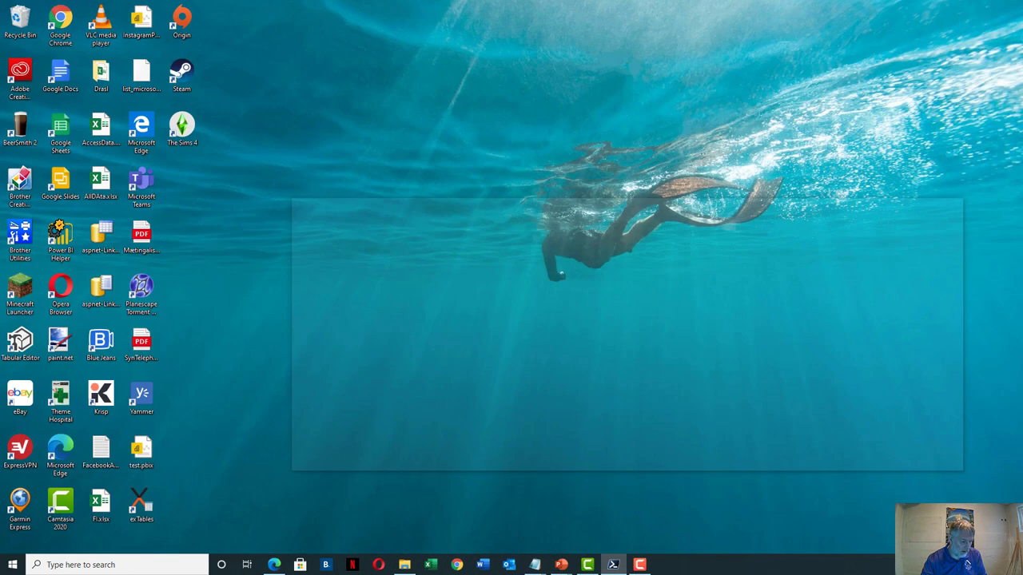
click(535, 564)
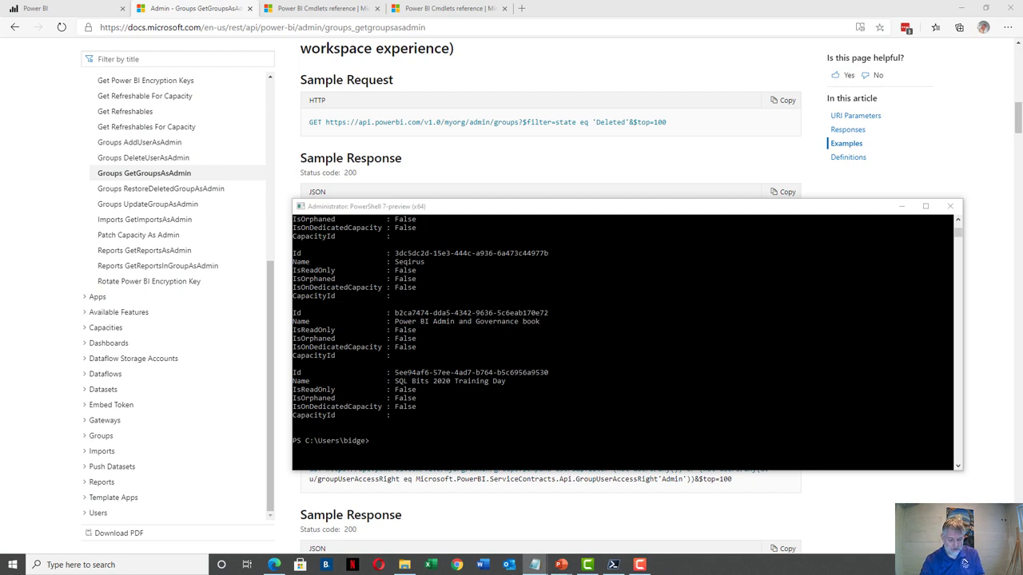
click(437, 438)
text(c)
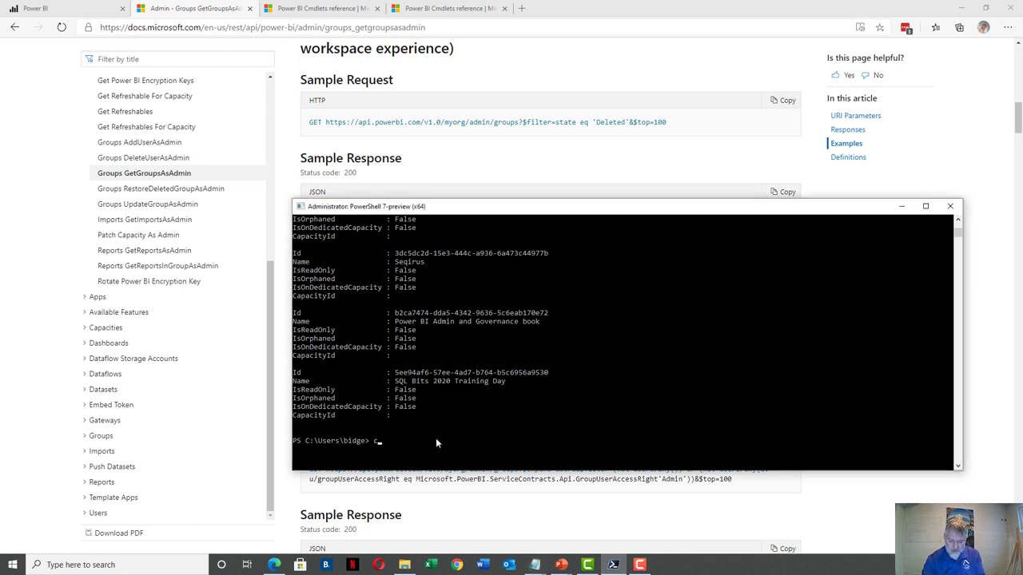
text(laer)
key(Return)
text(cle)
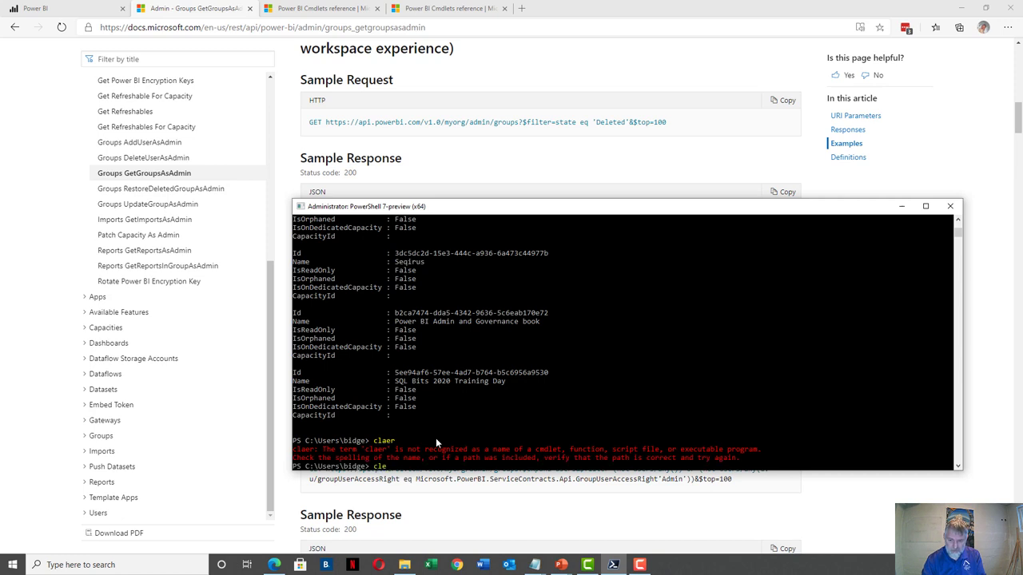
text(ar)
key(Return)
key(Up)
key(Up)
key(Up)
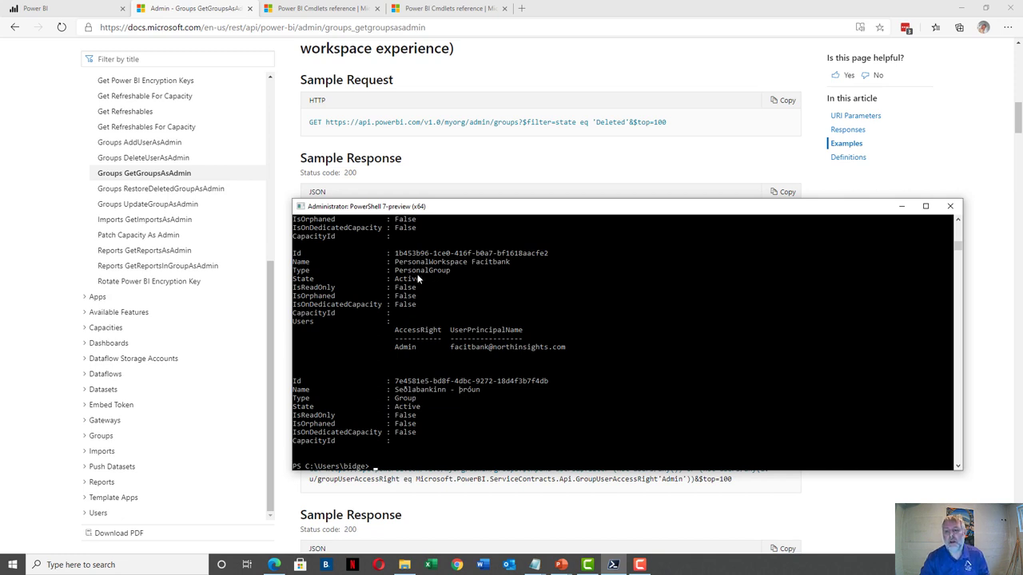
Examine the type, state and user access rights of the workspaces in the organization-wide PowerShell output
scroll(428, 310, up, 4)
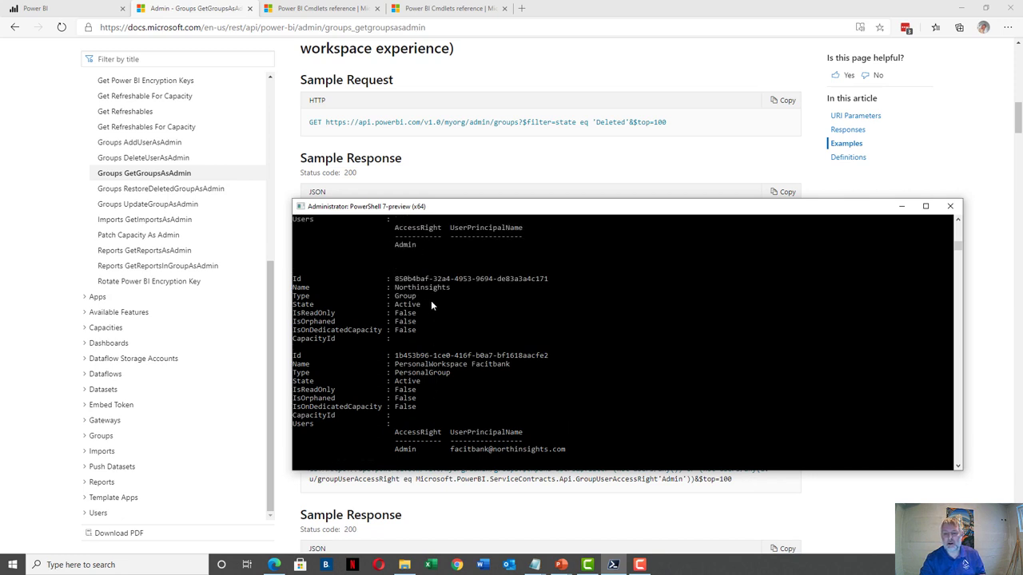
scroll(430, 304, up, 6)
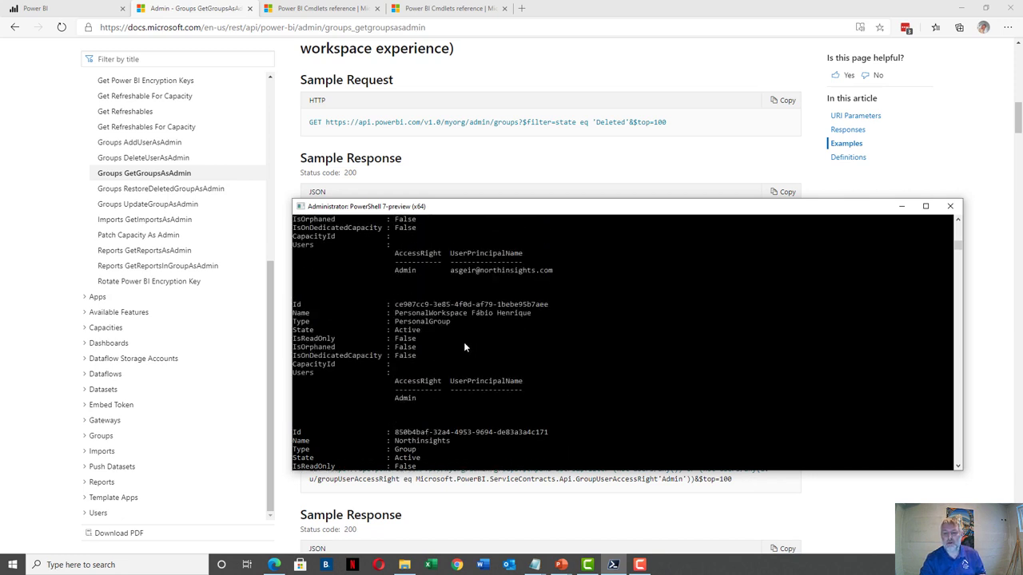
scroll(465, 347, up, 7)
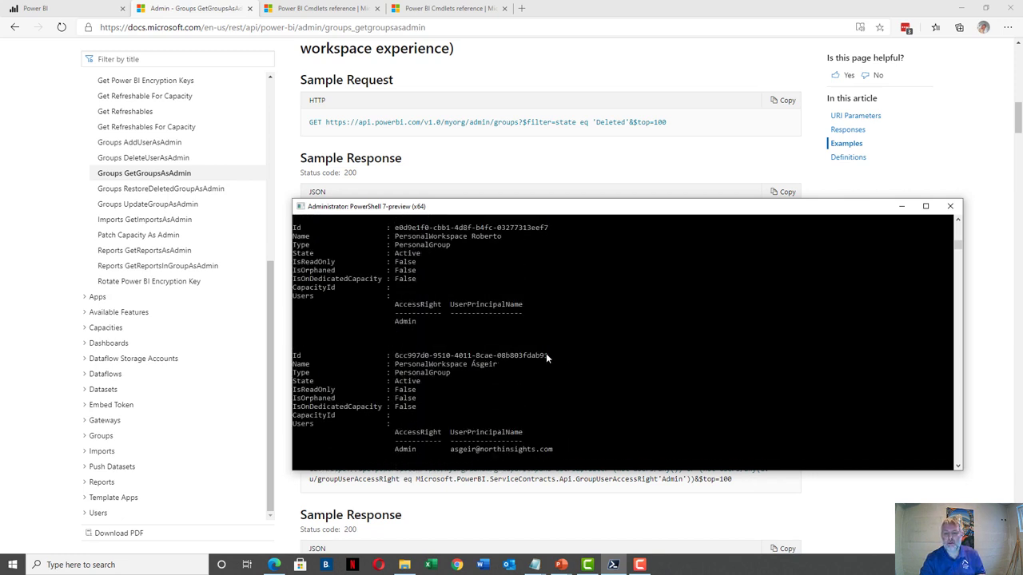
scroll(546, 356, up, 10)
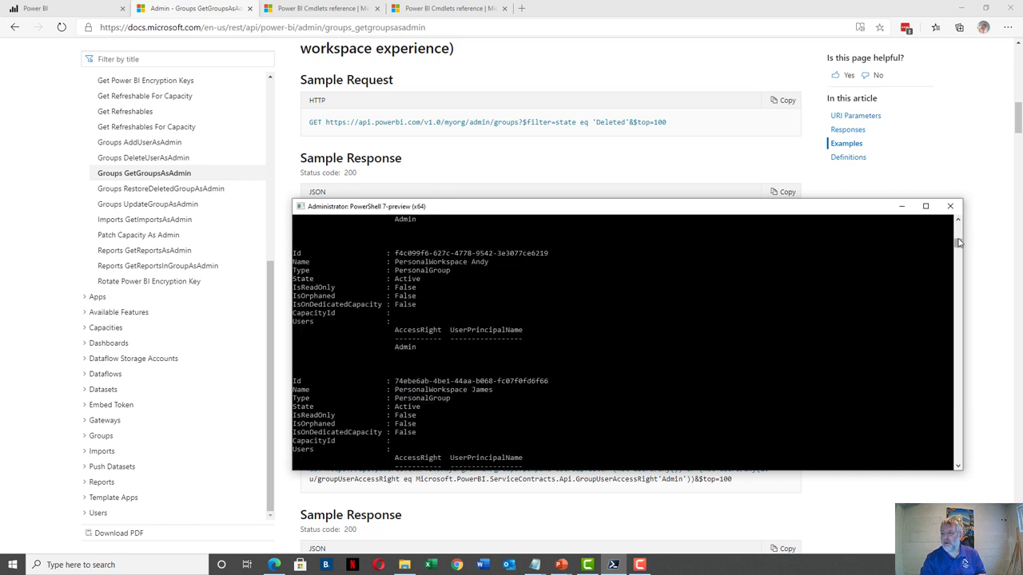
drag(957, 243, 956, 234)
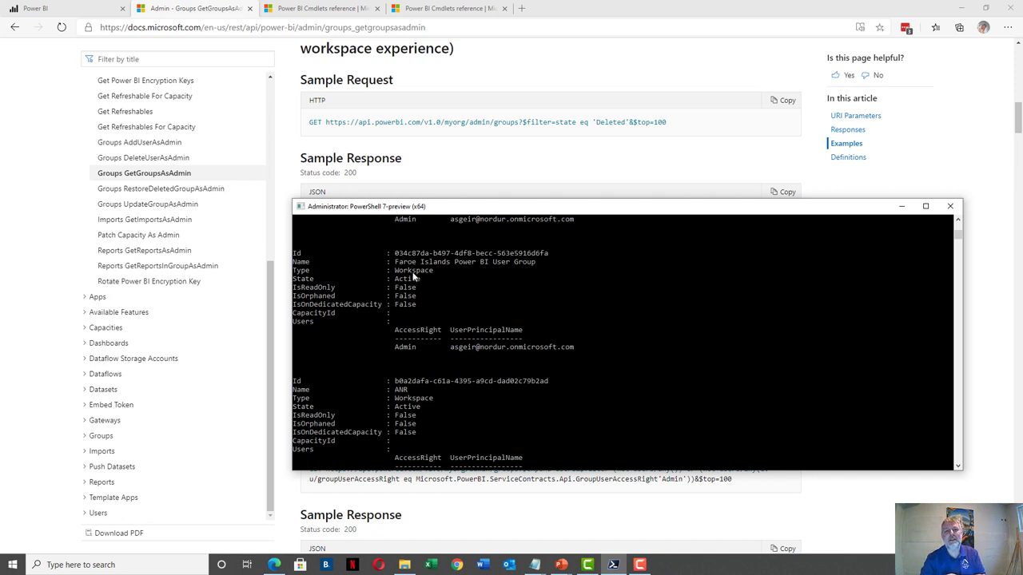
scroll(578, 346, down, 9)
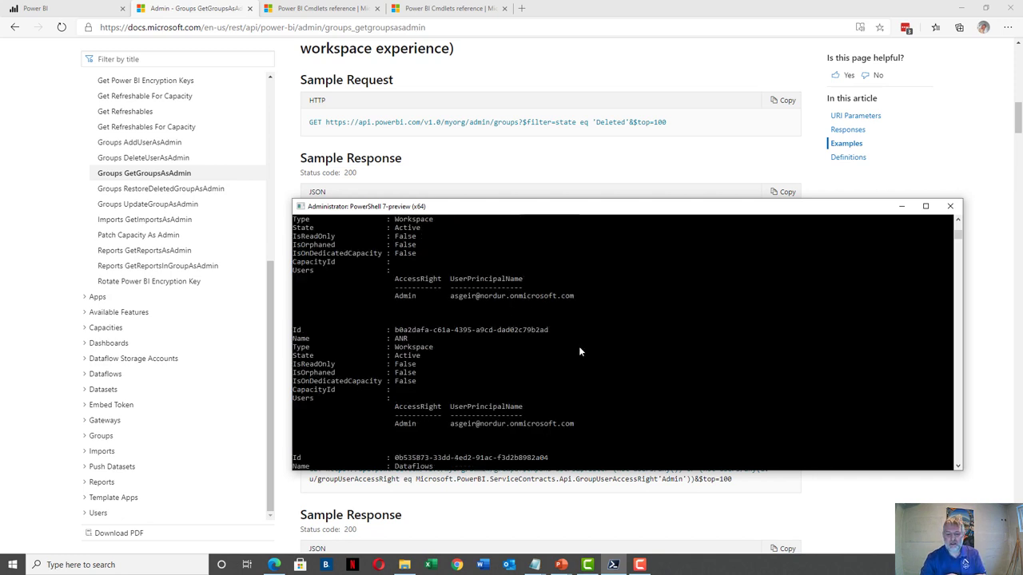
scroll(626, 339, down, 3)
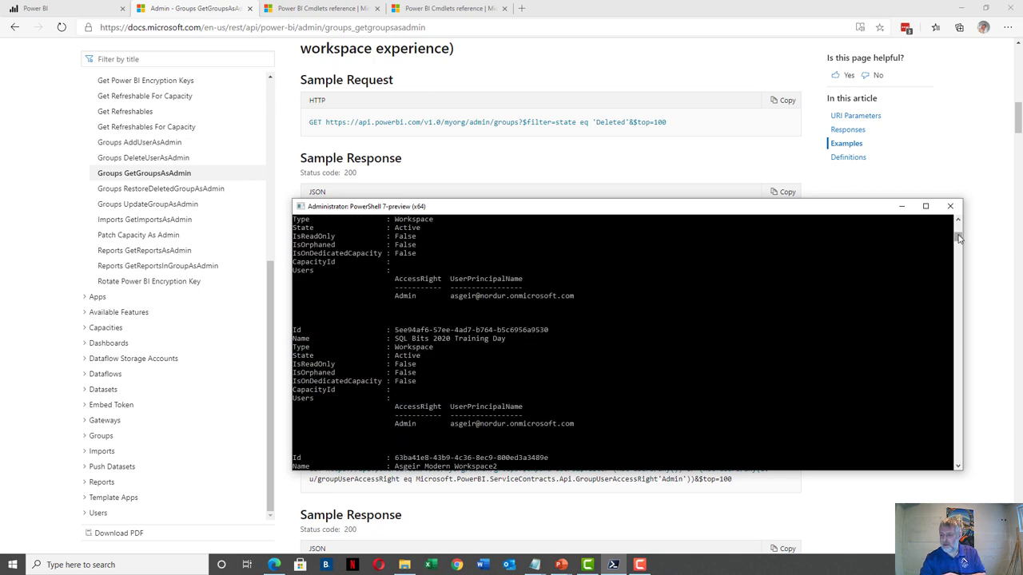
drag(956, 234, 957, 249)
scroll(516, 322, up, 2)
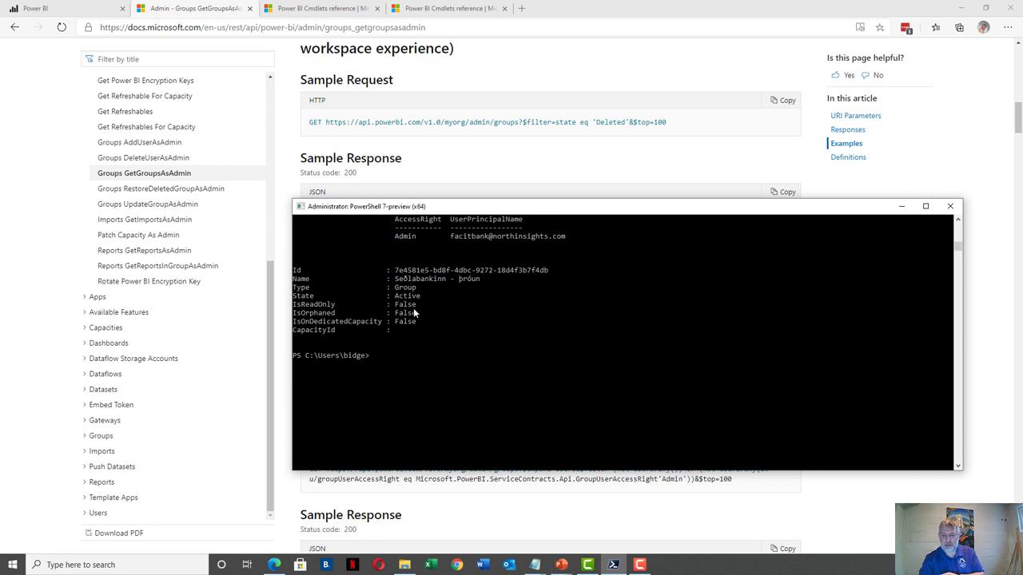
scroll(424, 312, up, 3)
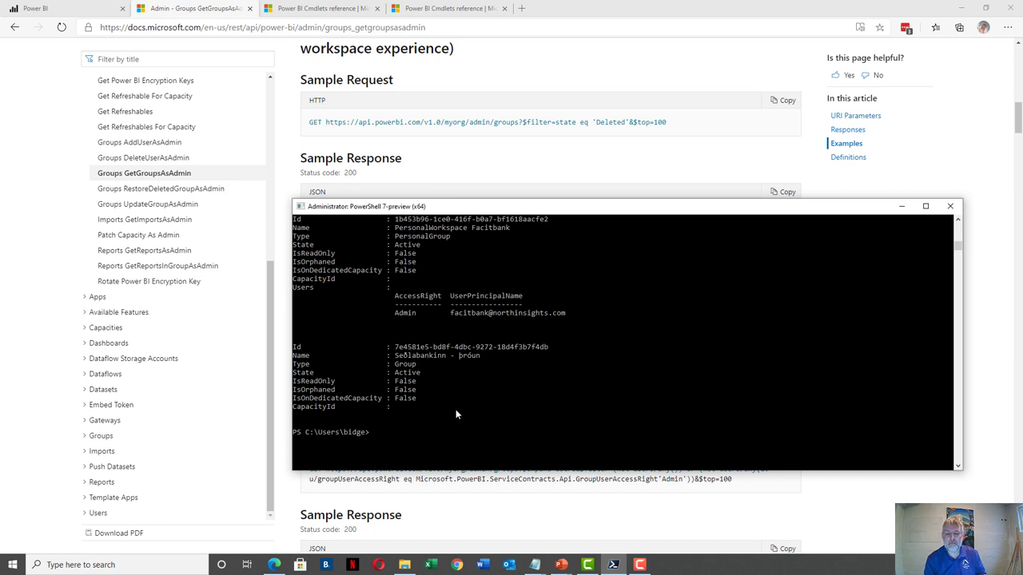
Clear the console with cls and rerun the organization-wide workspace query
text(cls)
key(Return)
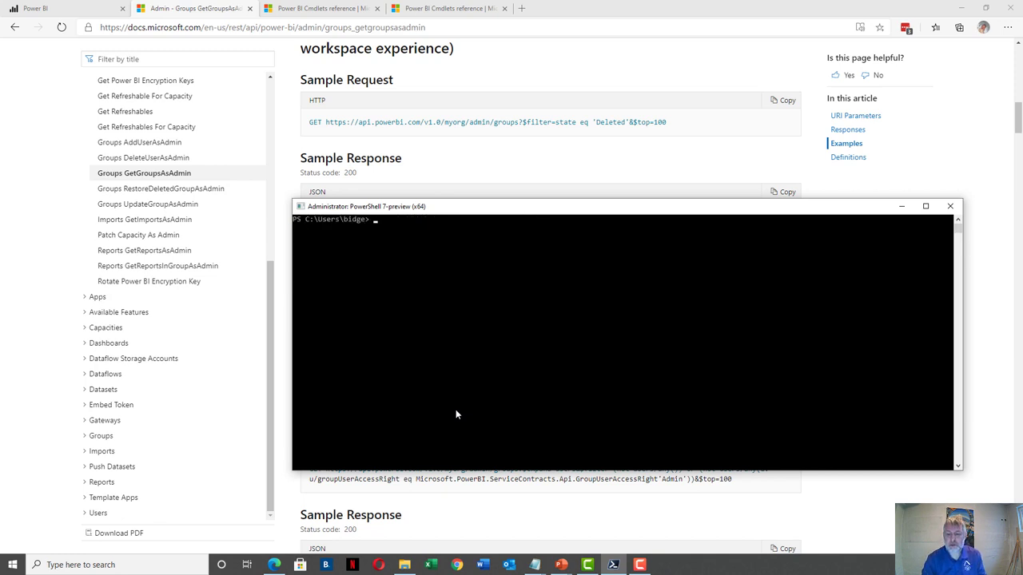
text(clear)
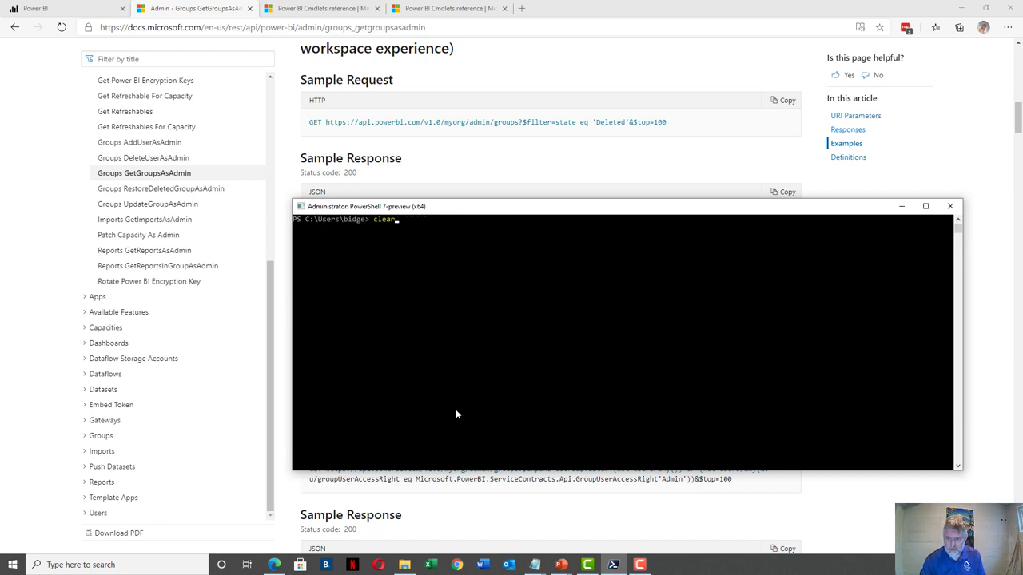
key(Up)
key(Up)
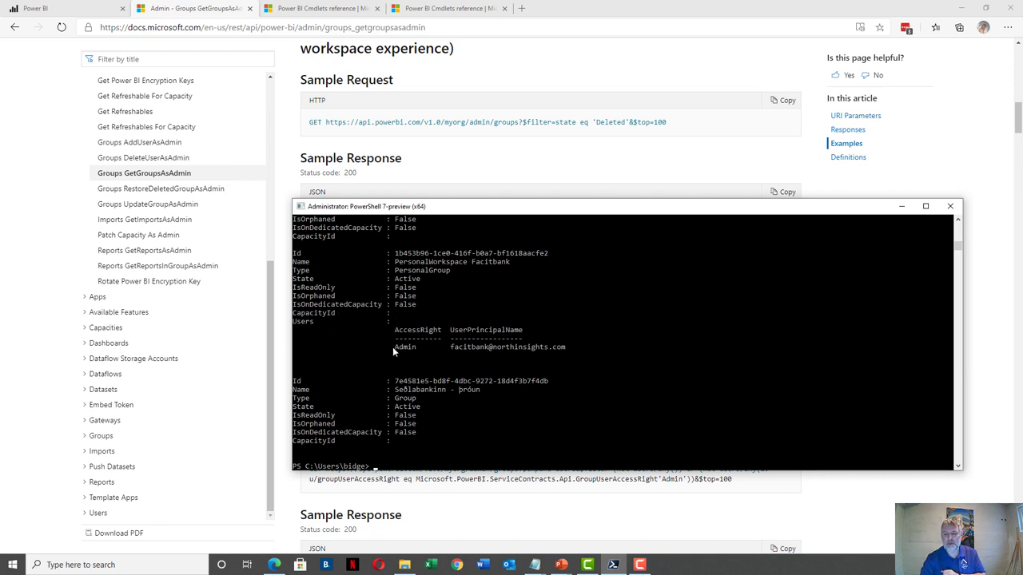
Compare the Users section of personal workspaces with that of Group-type workspaces near the end of the output
scroll(402, 348, up, 6)
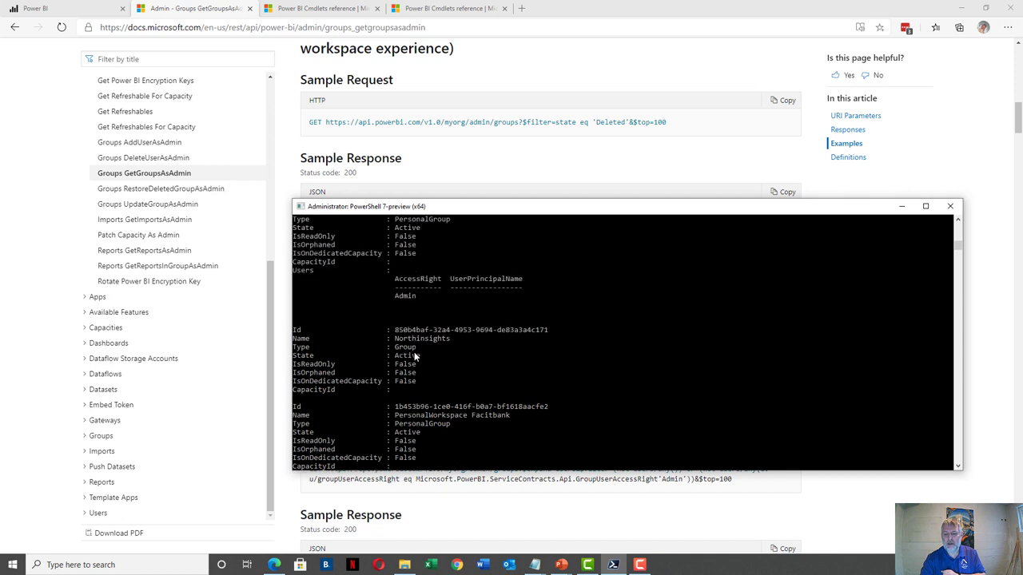
scroll(414, 352, up, 5)
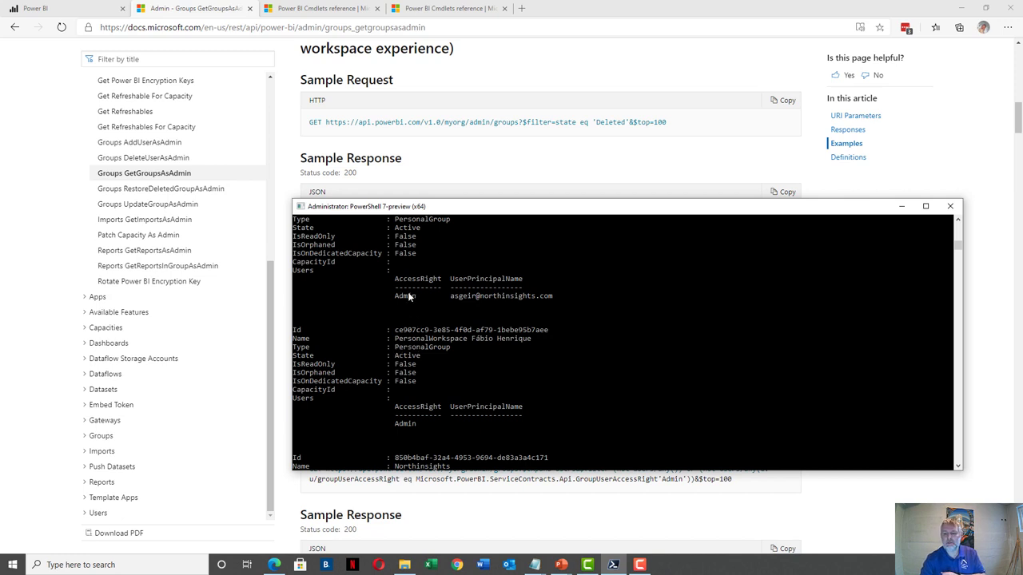
scroll(408, 291, down, 6)
scroll(408, 294, down, 7)
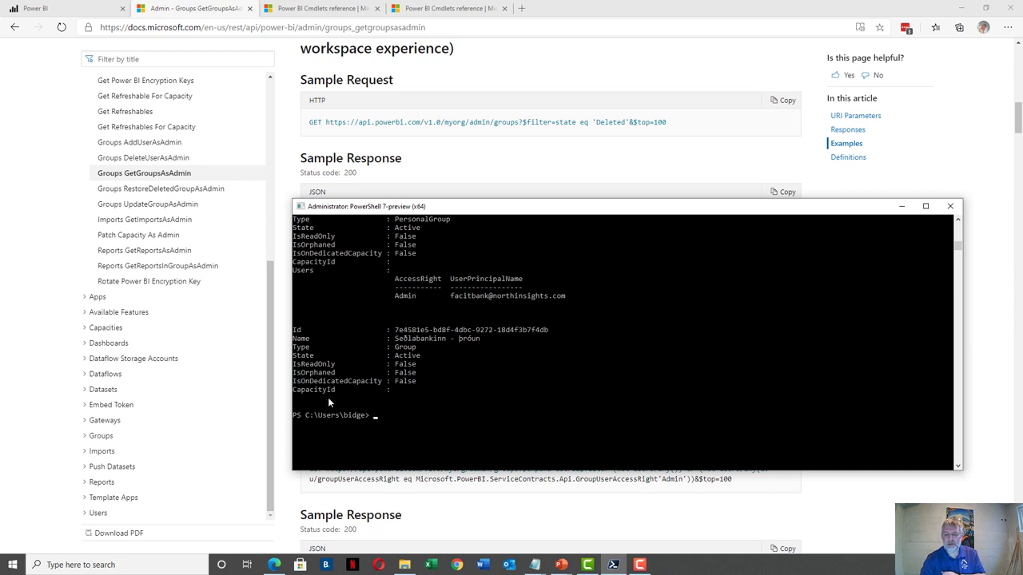
scroll(368, 406, up, 10)
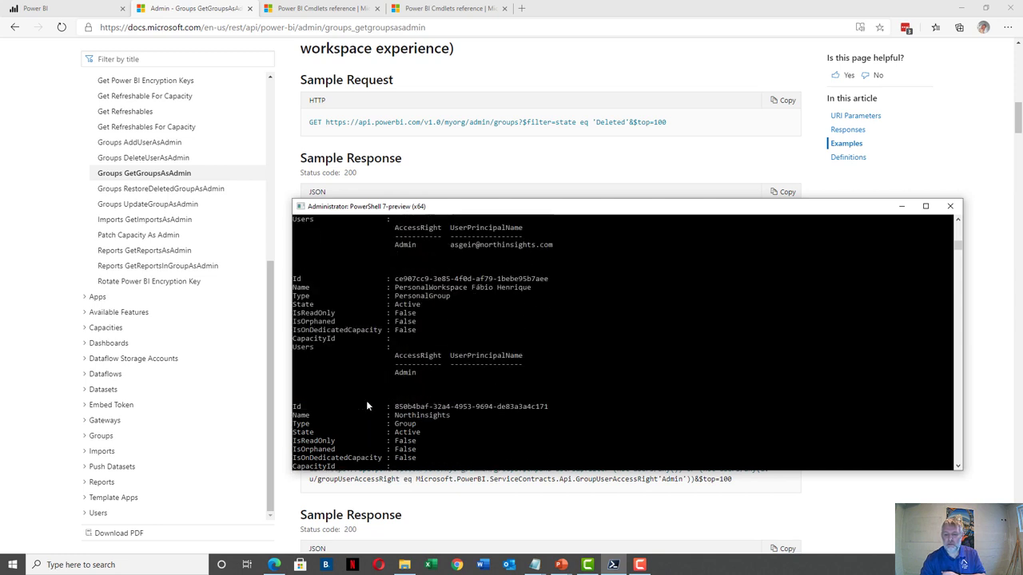
scroll(341, 312, up, 2)
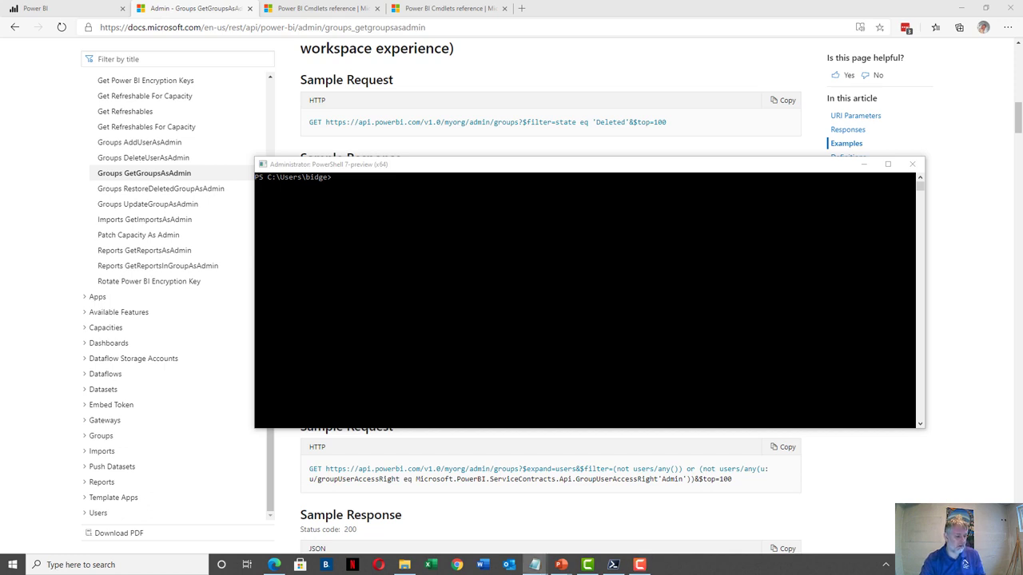
Run Get-PowerBIReport -Scope Organization in the PowerShell console to list all reports in the organization
click(466, 233)
text(Get-PowerBIReport -Scope Organization)
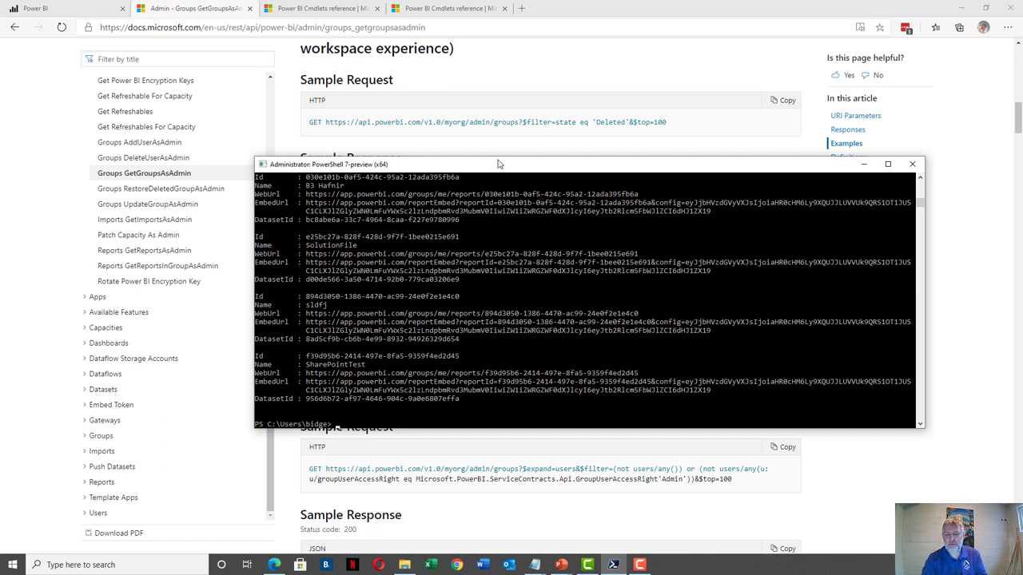
Return to the REST API docs, open Reports GetReportsAsAdmin in the Admin reference, and review its URI parameters and sample response
click(491, 80)
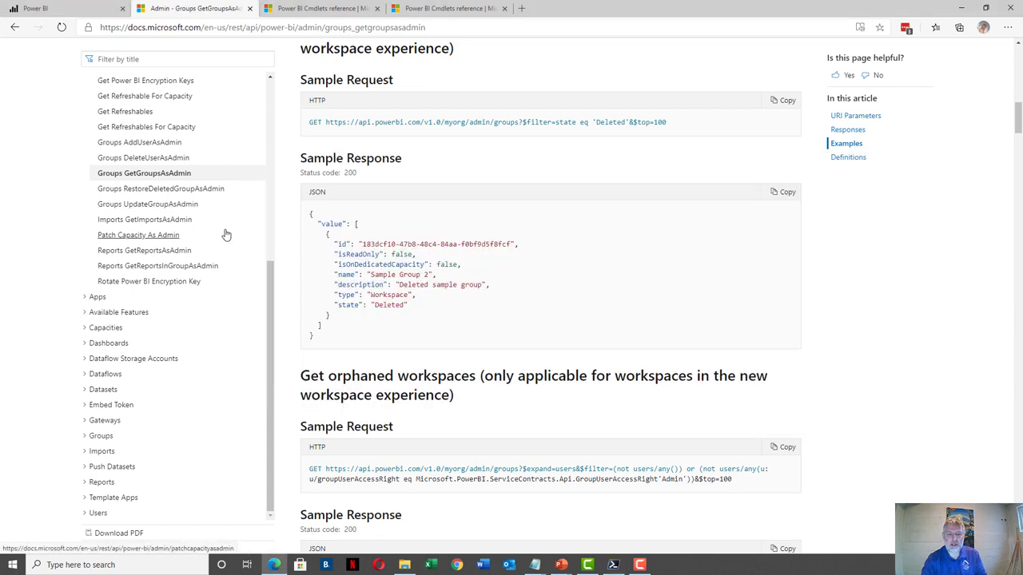
scroll(228, 228, up, 4)
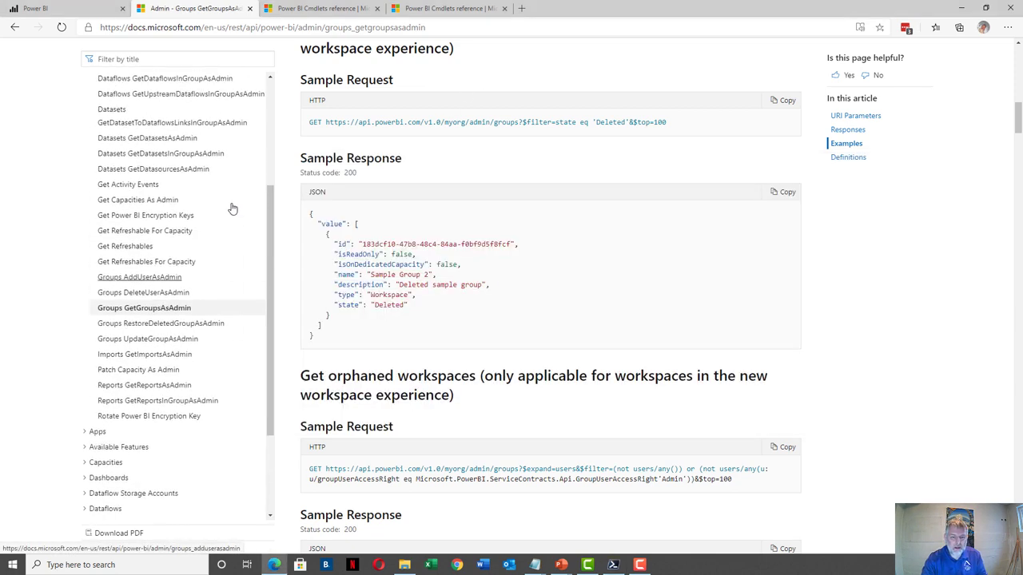
click(182, 387)
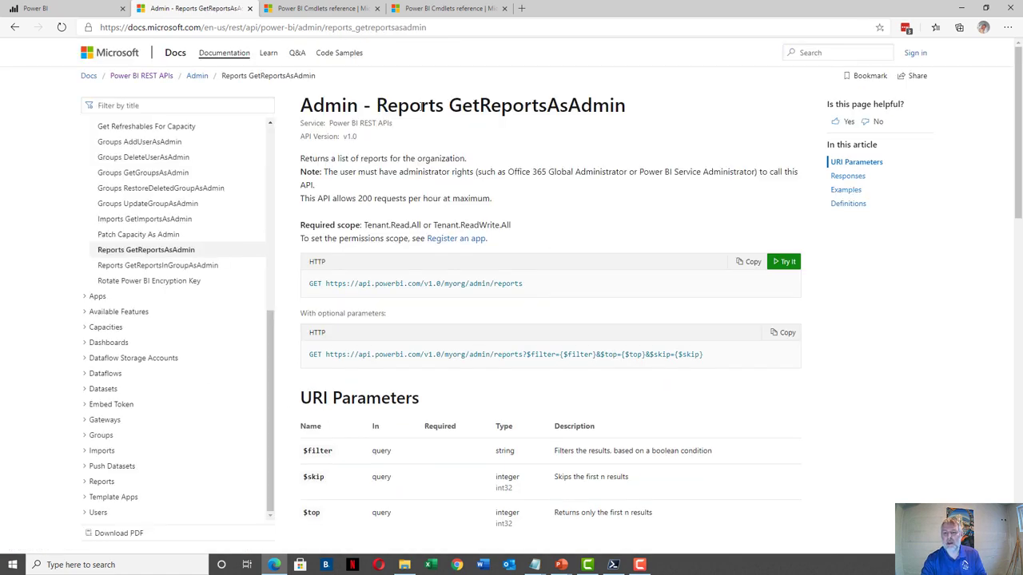
scroll(568, 197, down, 3)
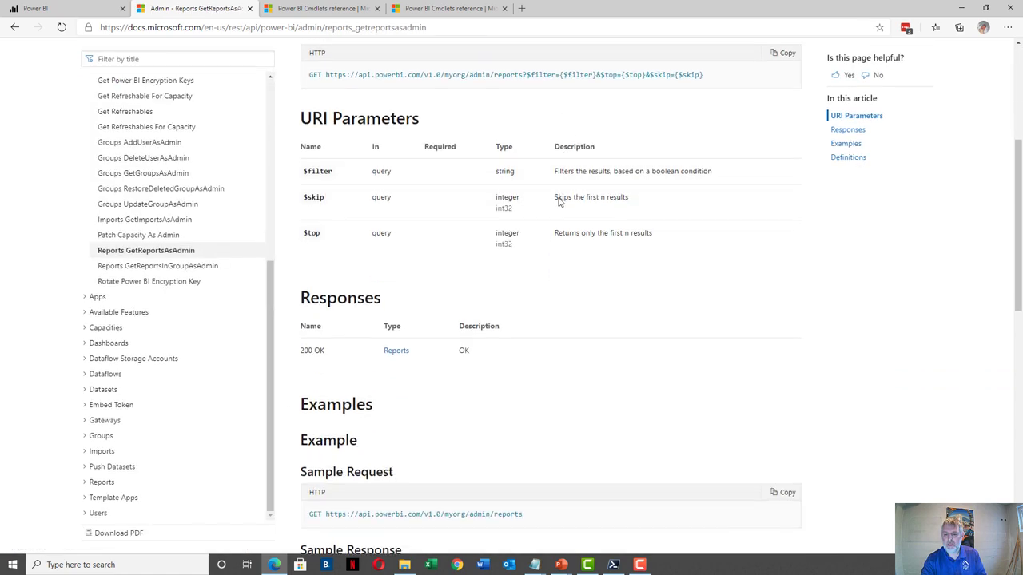
scroll(472, 247, down, 4)
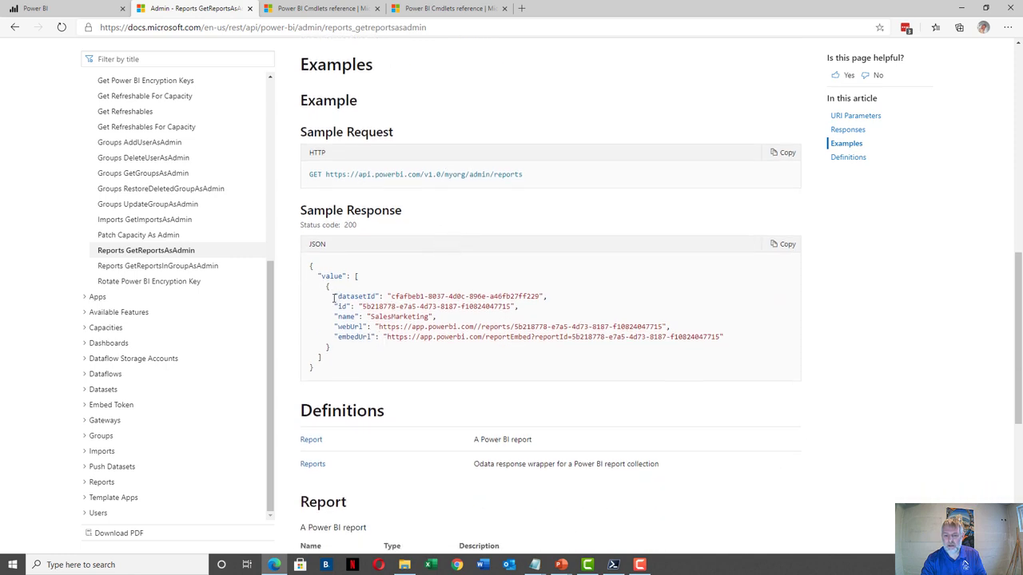
Review the Report and Reports definitions on the GetReportsAsAdmin page and return to its GET request
scroll(384, 334, down, 4)
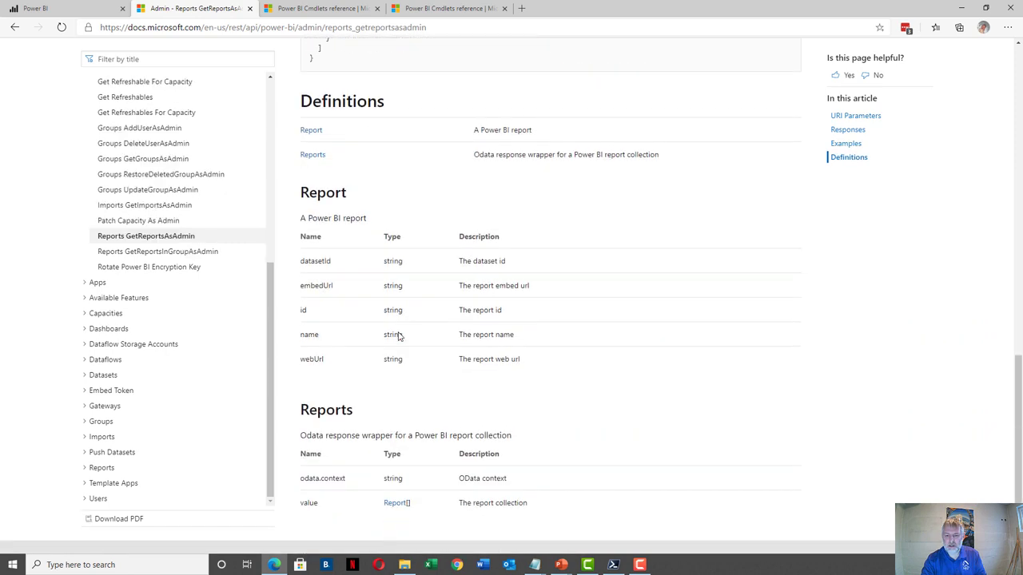
scroll(424, 347, up, 5)
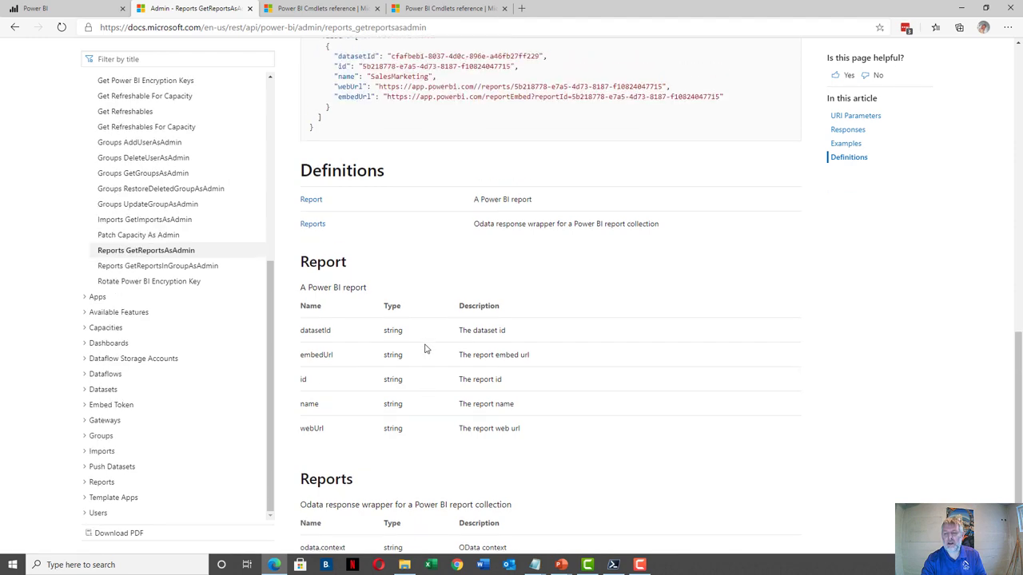
scroll(506, 221, up, 7)
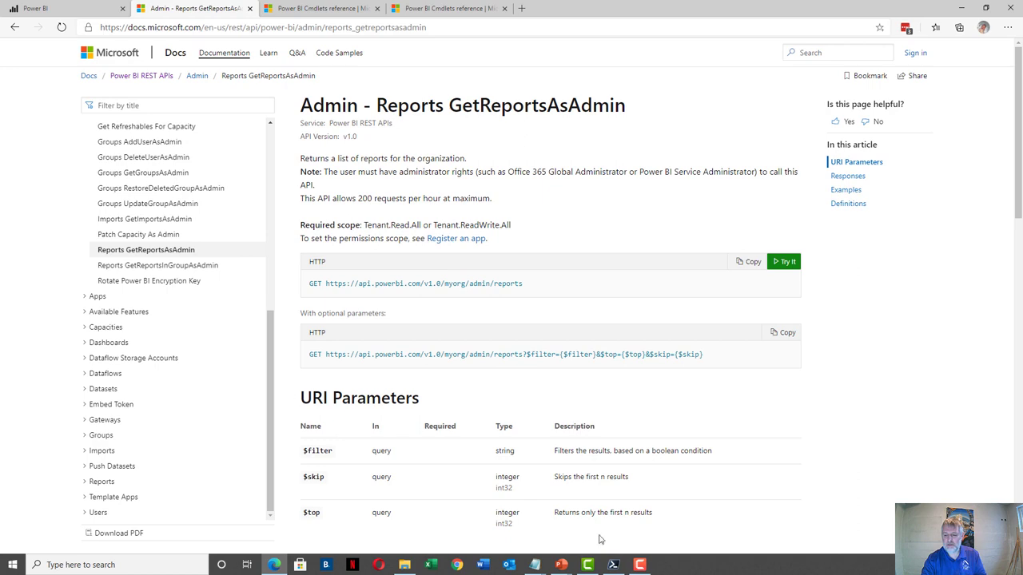
Switch to the PowerShell console and clear the earlier report listing with the clear command
click(613, 564)
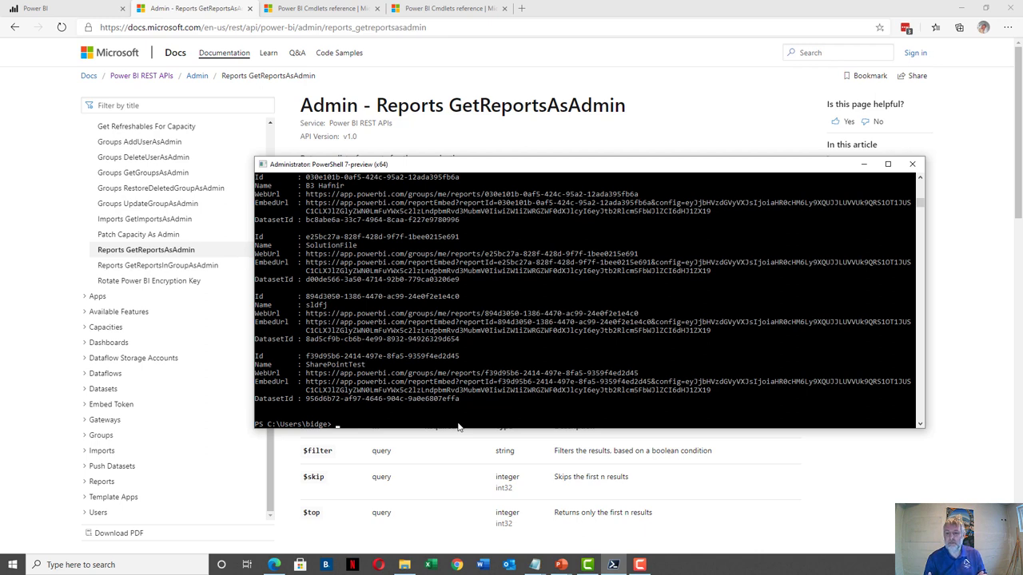
text(cls)
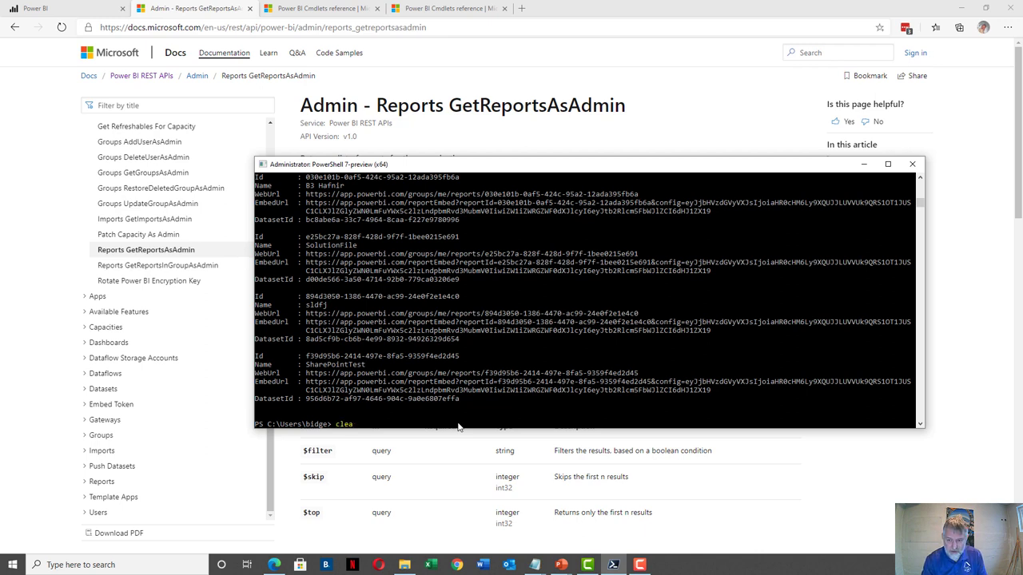
key(Return)
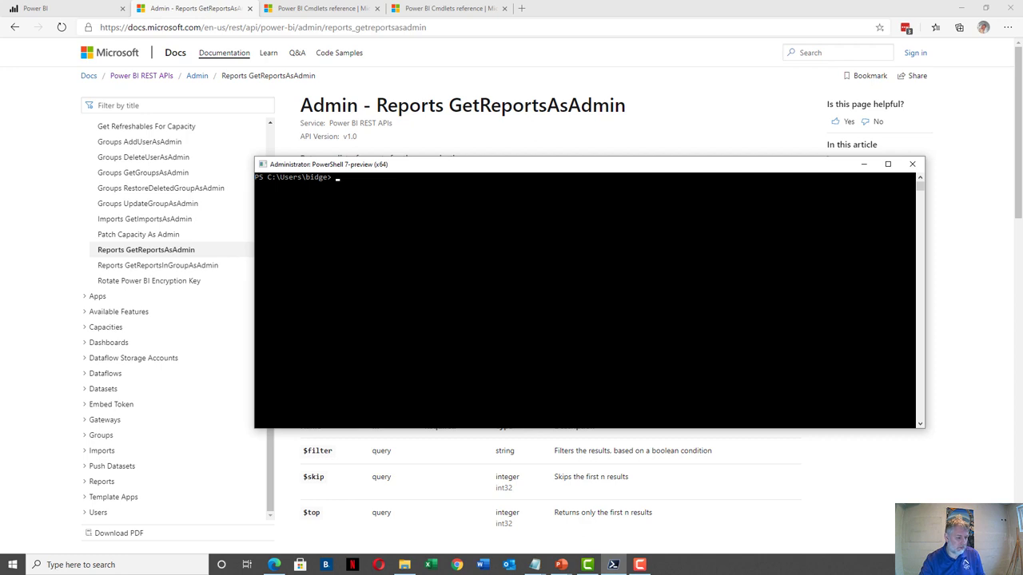
Start an Invoke-PowerBIRestMethod command with the -Url parameter and place the console window just below the GET request in the docs
key(alt+Tab)
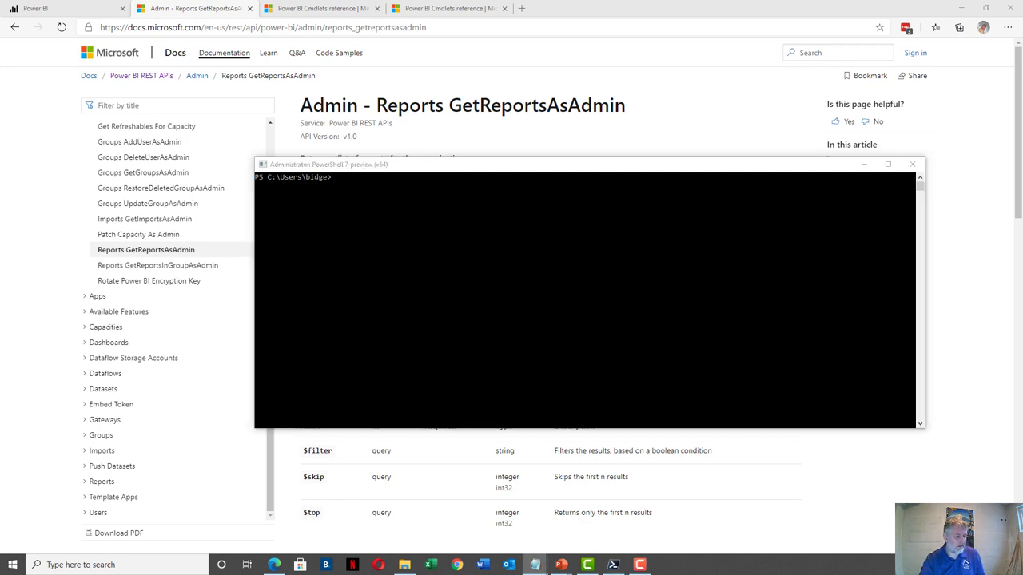
click(398, 210)
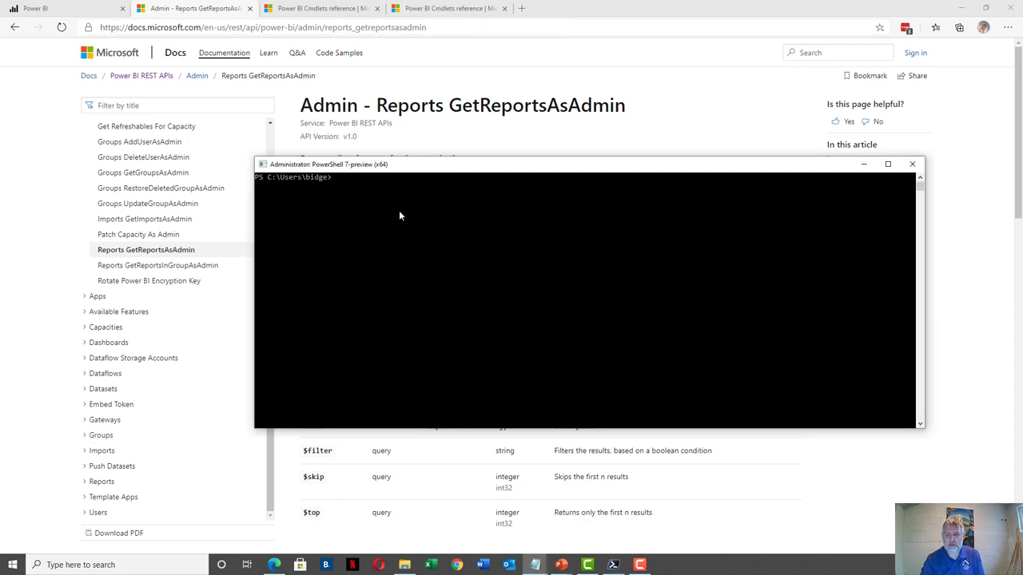
text(Invoke-PowerBIRestMethod)
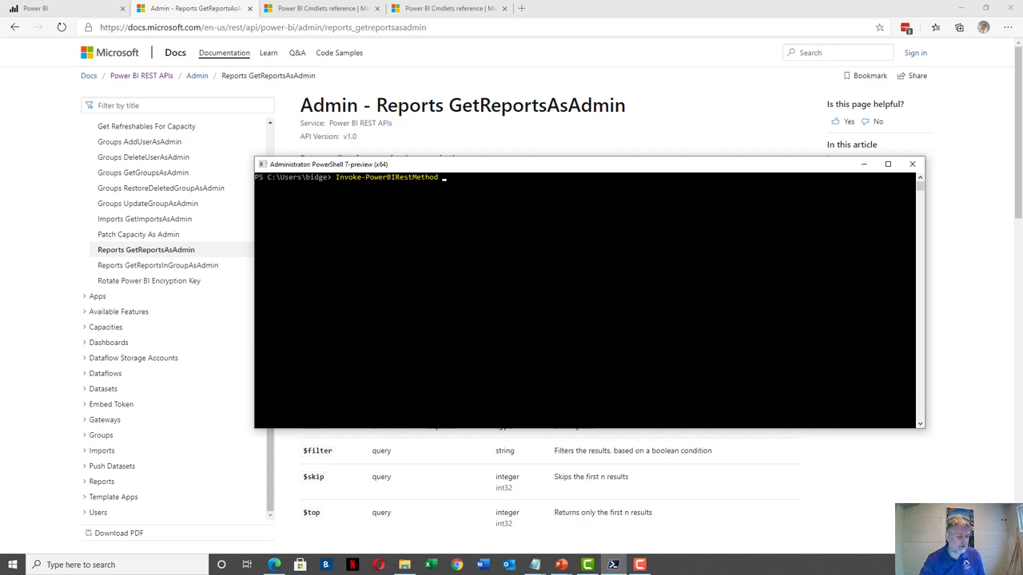
key(alt+Tab)
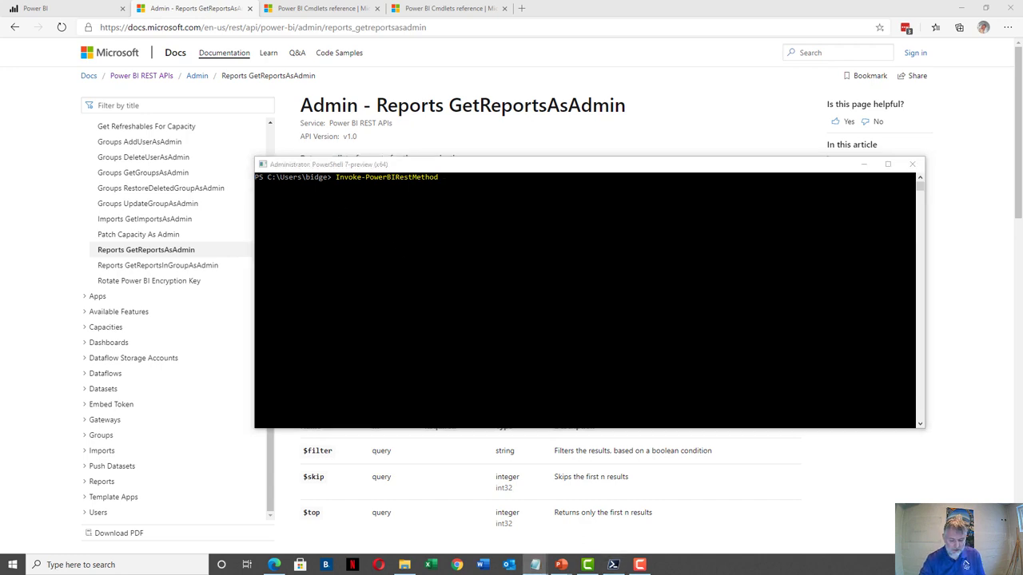
click(484, 187)
text(-Url)
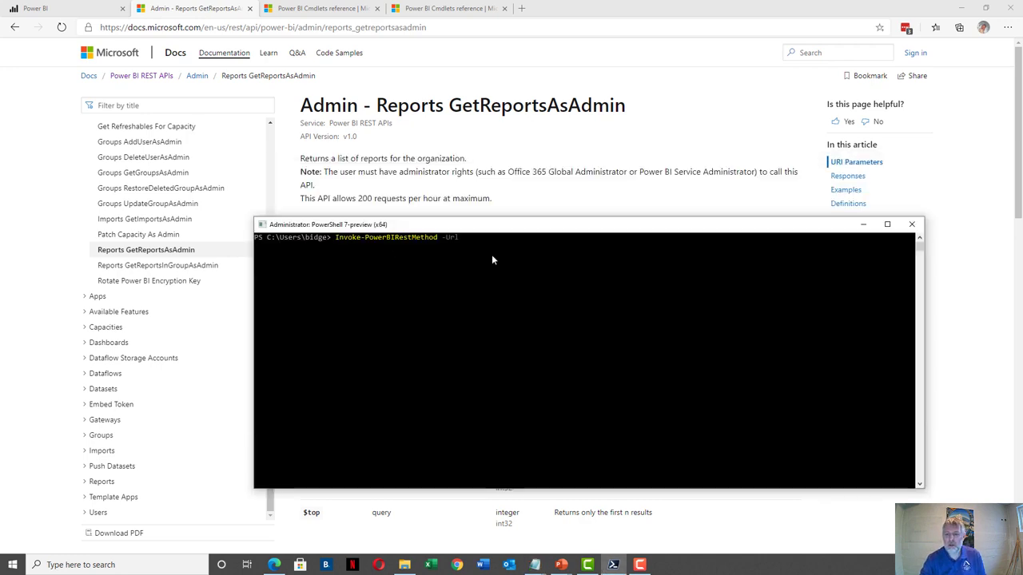
drag(484, 225, 484, 301)
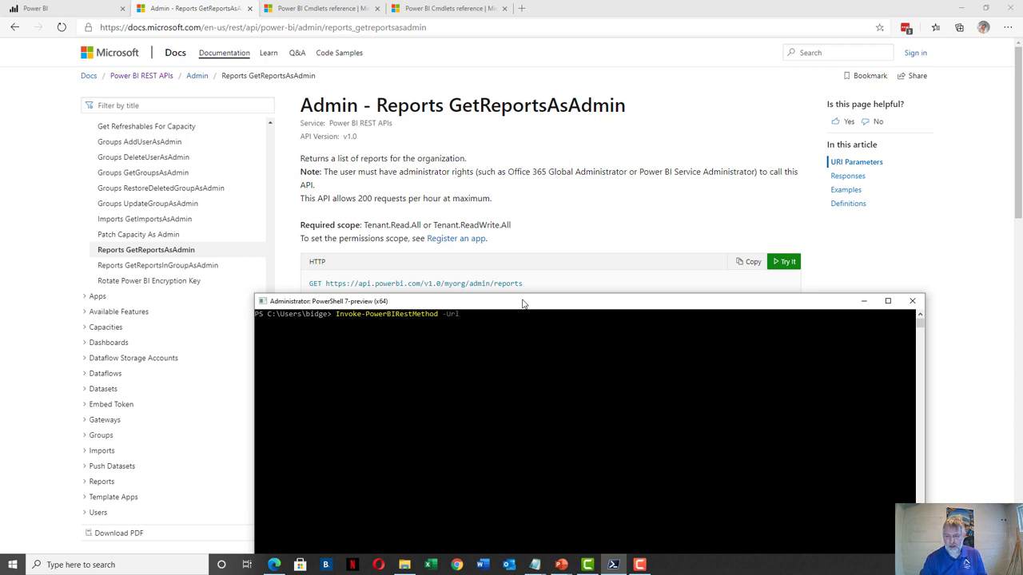
drag(523, 304, 521, 309)
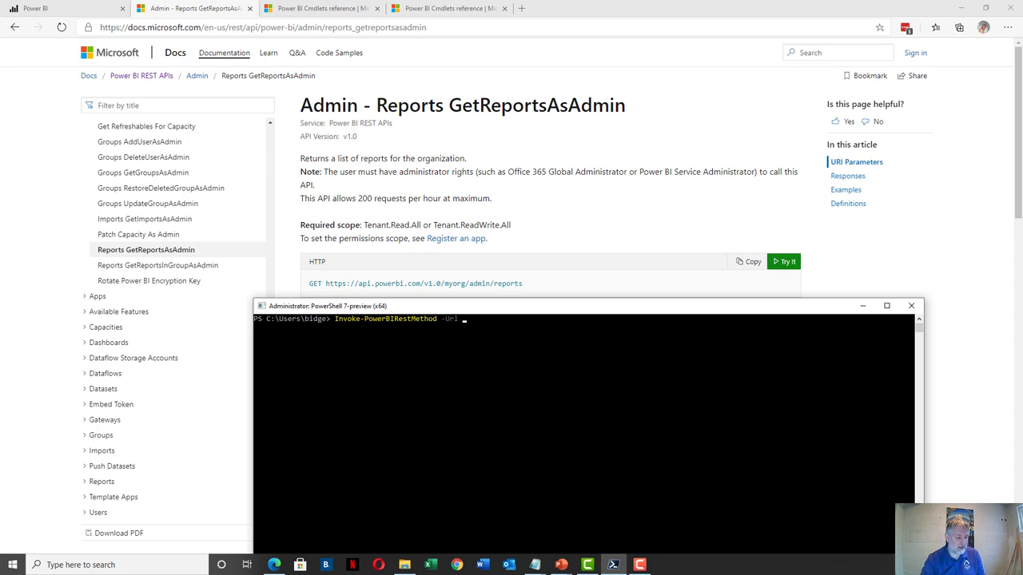
key(alt+Tab)
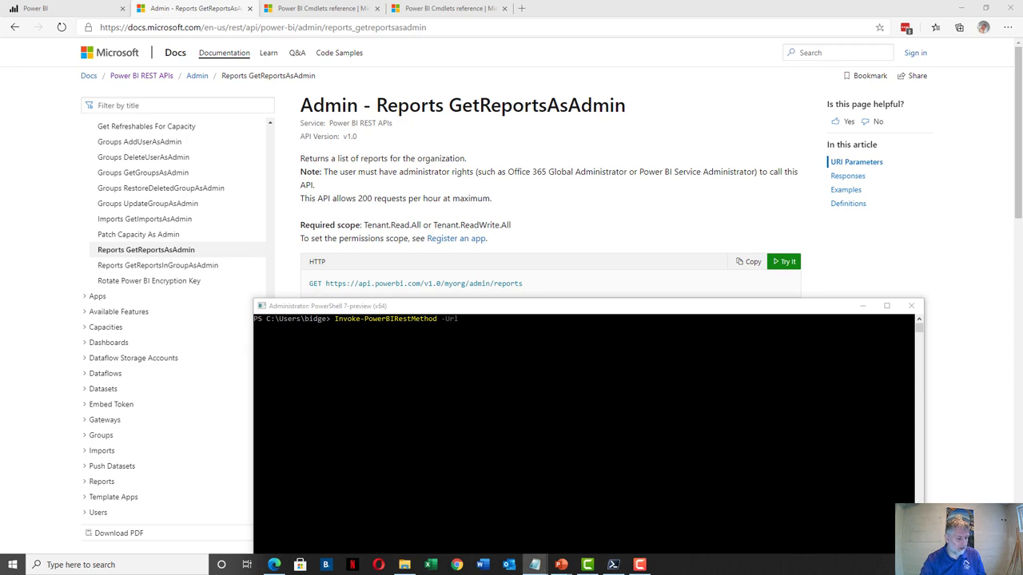
click(501, 321)
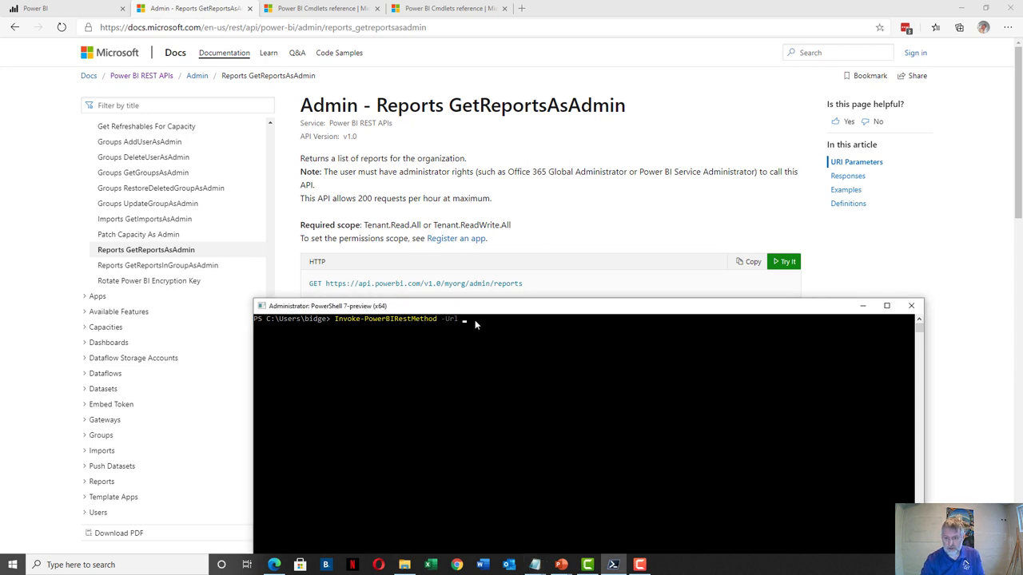
text("https://api.powerbi.com/v1.0/myorg/admin/reports")
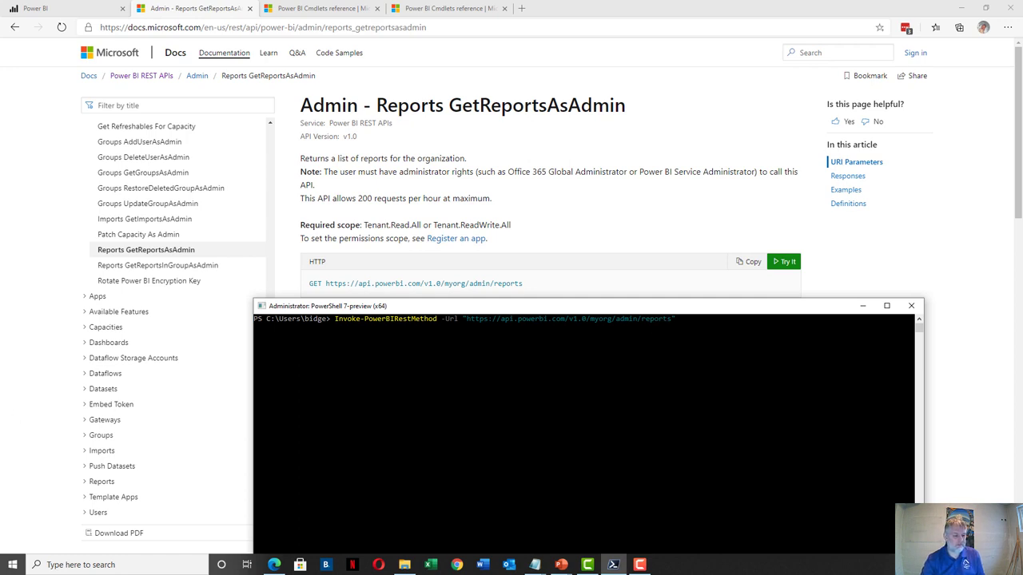
key(alt+Tab)
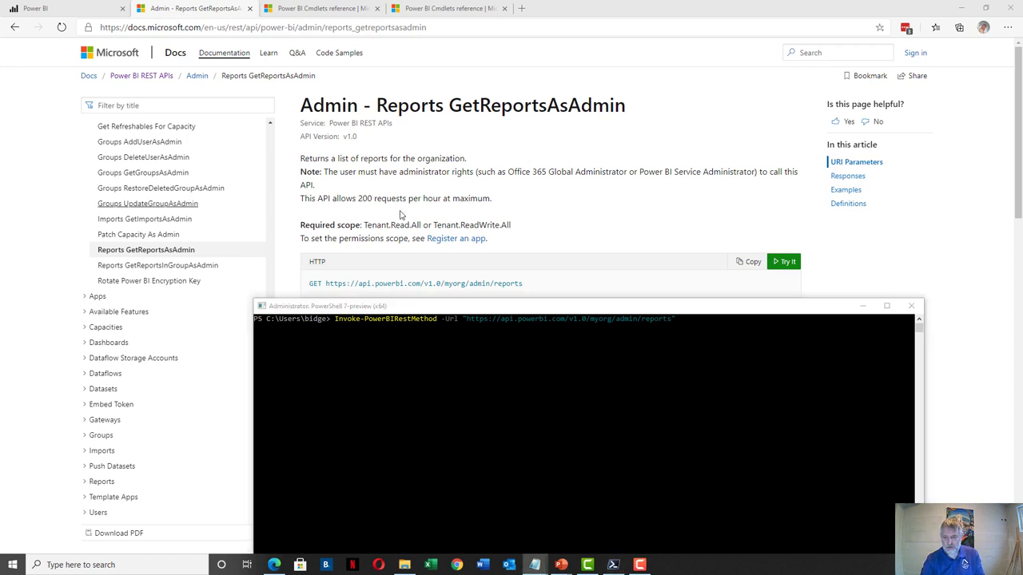
click(726, 320)
text(-Method Get)
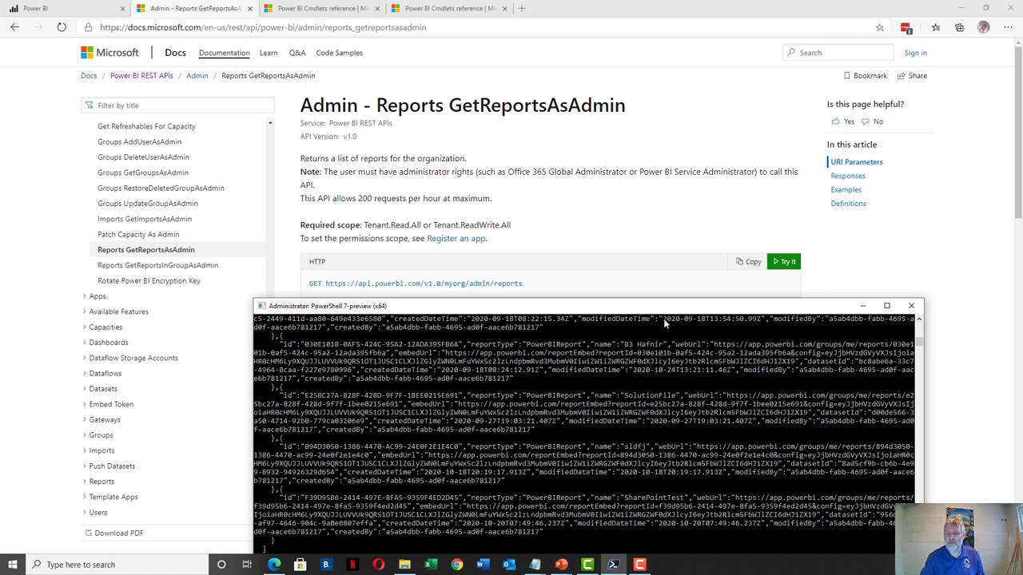
drag(649, 309, 617, 193)
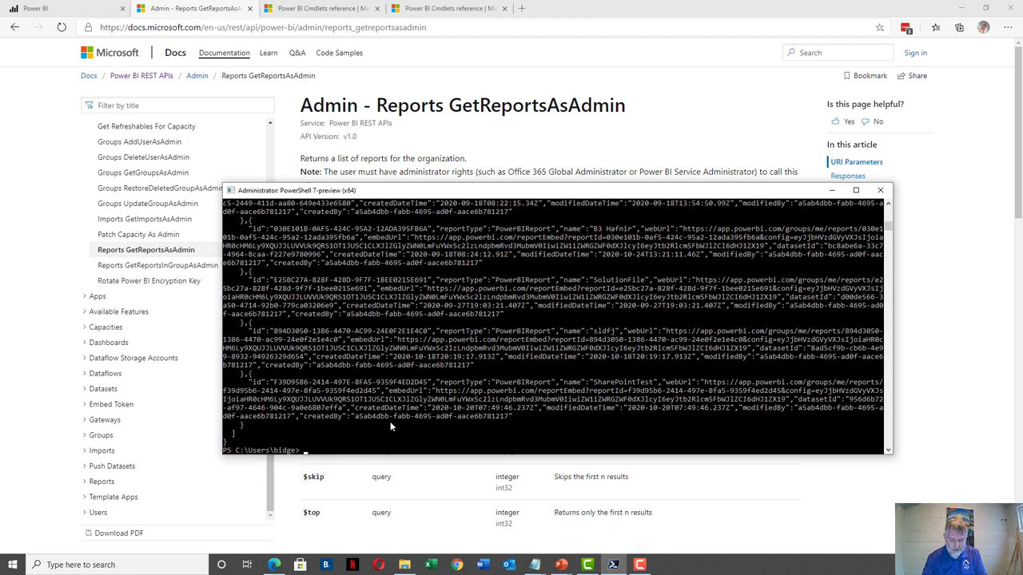
Clear the JSON report output from the PowerShell console with the clear command
text(l)
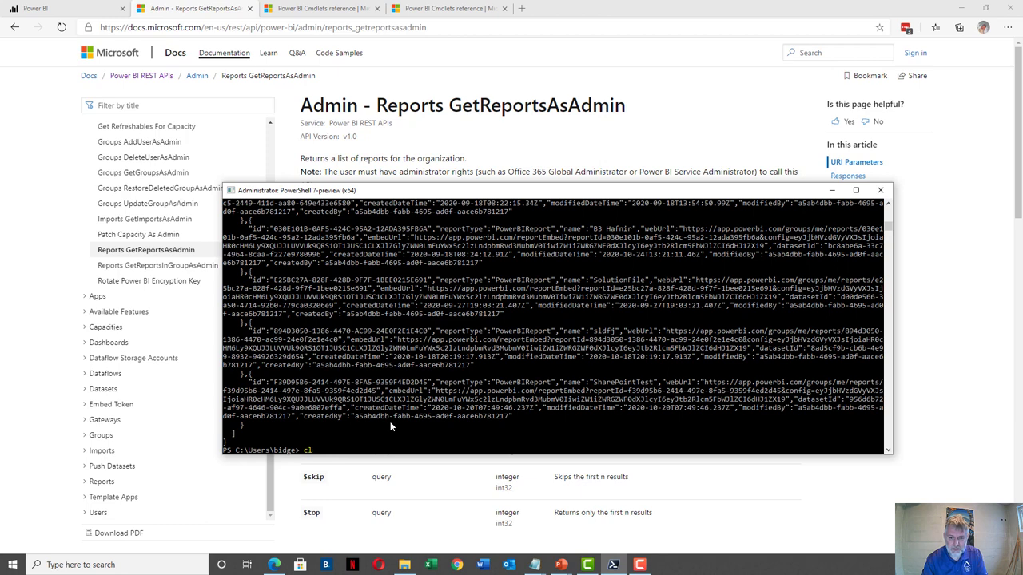
text(ear)
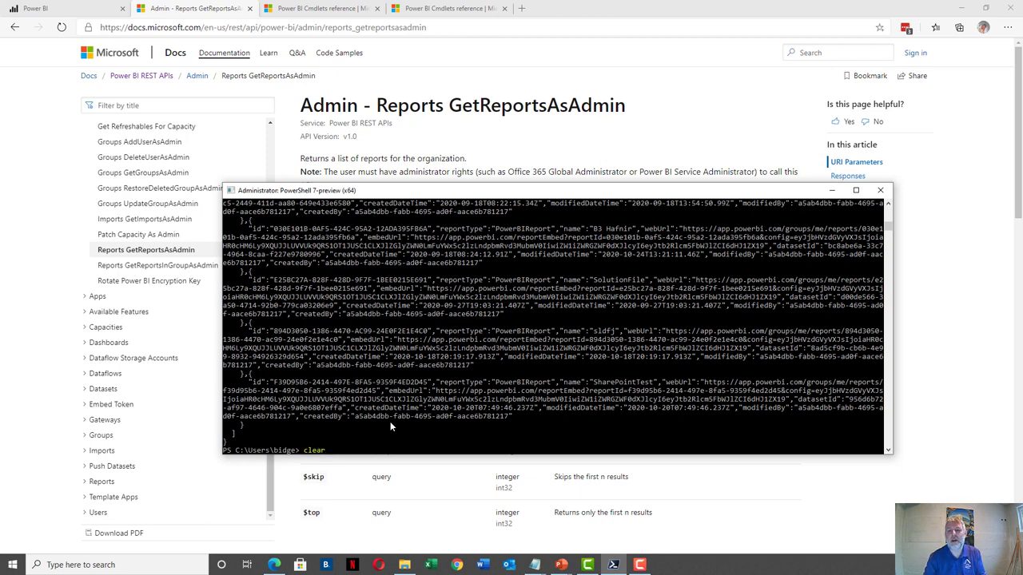
key(Return)
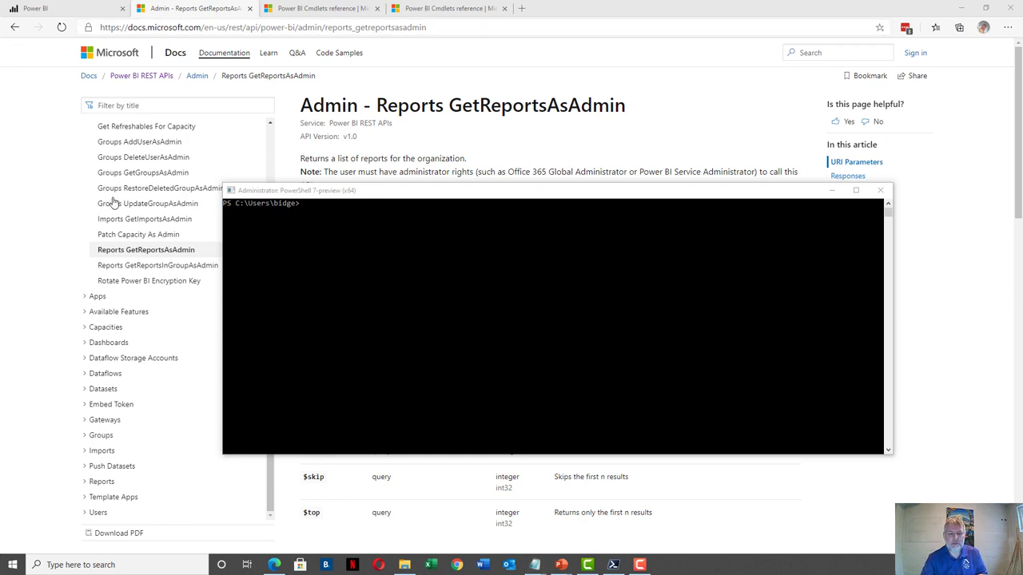
Open Groups GetGroupsAsAdmin in the Admin reference and highlight $expand while reviewing the URI parameters
click(130, 175)
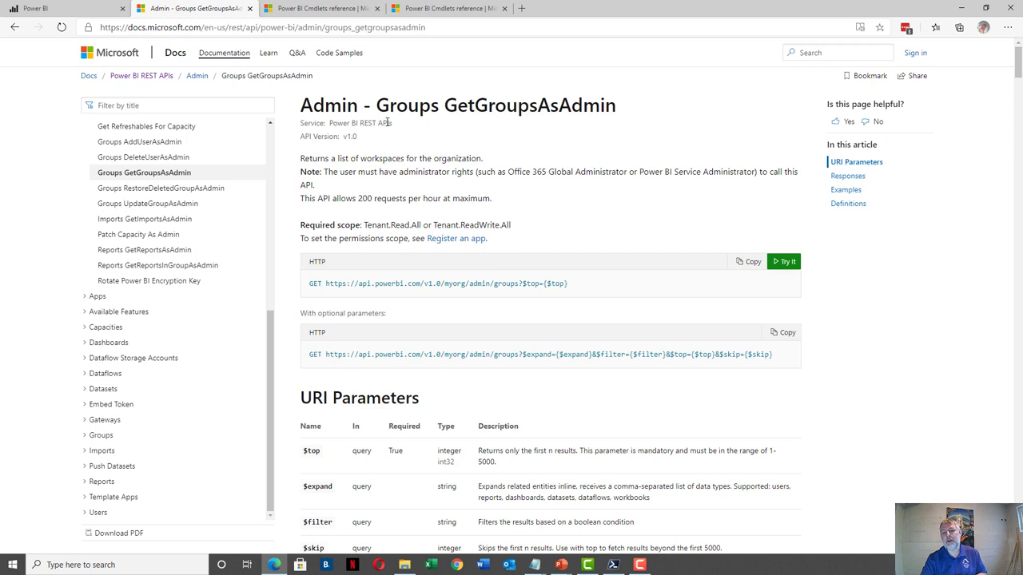
scroll(538, 178, down, 2)
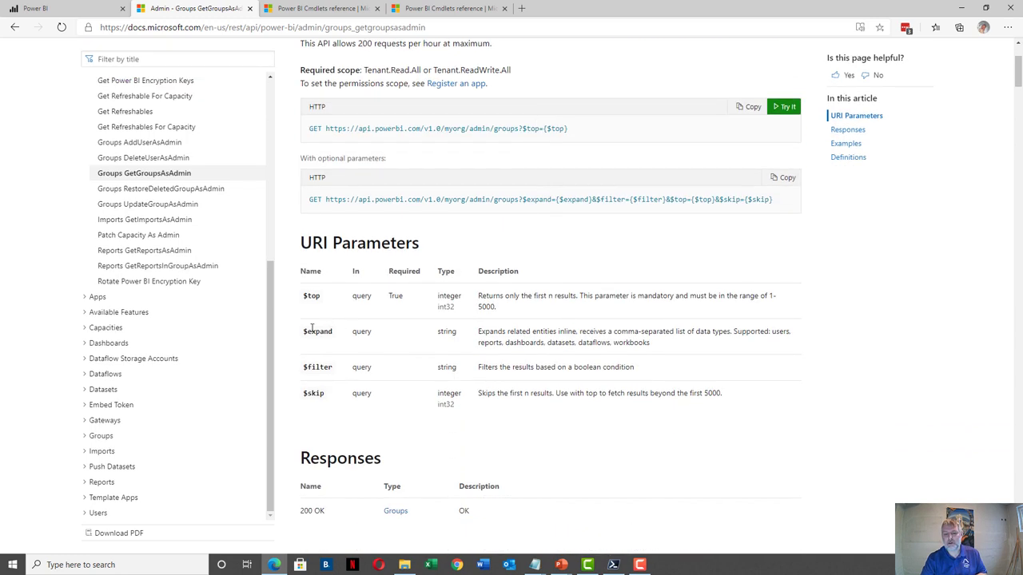
drag(303, 332, 330, 331)
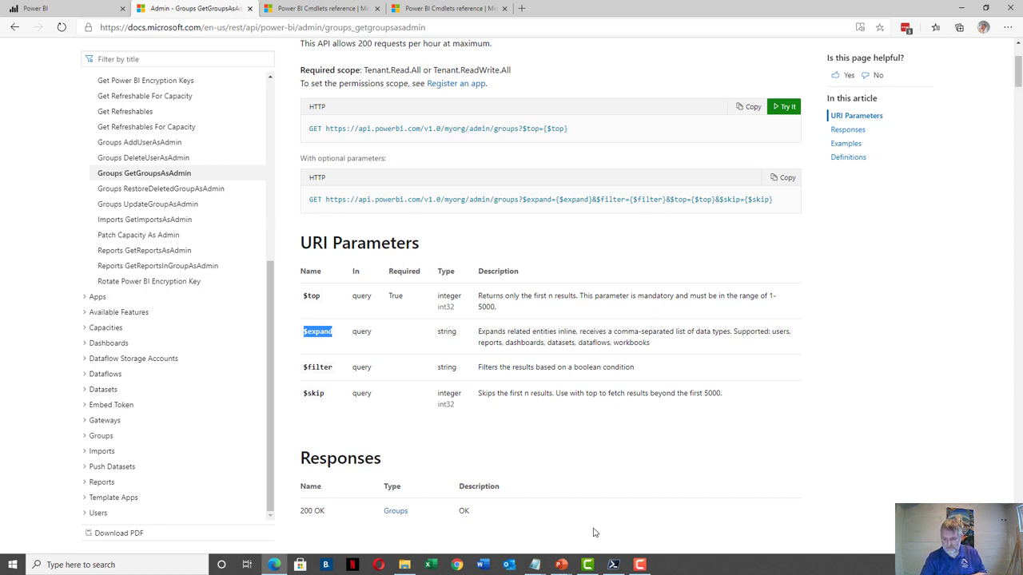
click(612, 564)
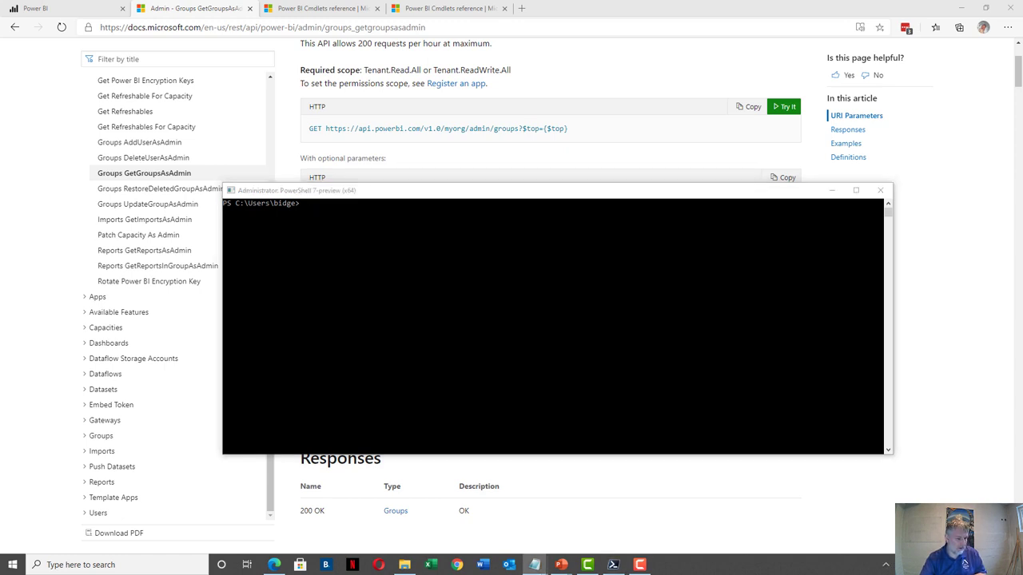
right_click(417, 242)
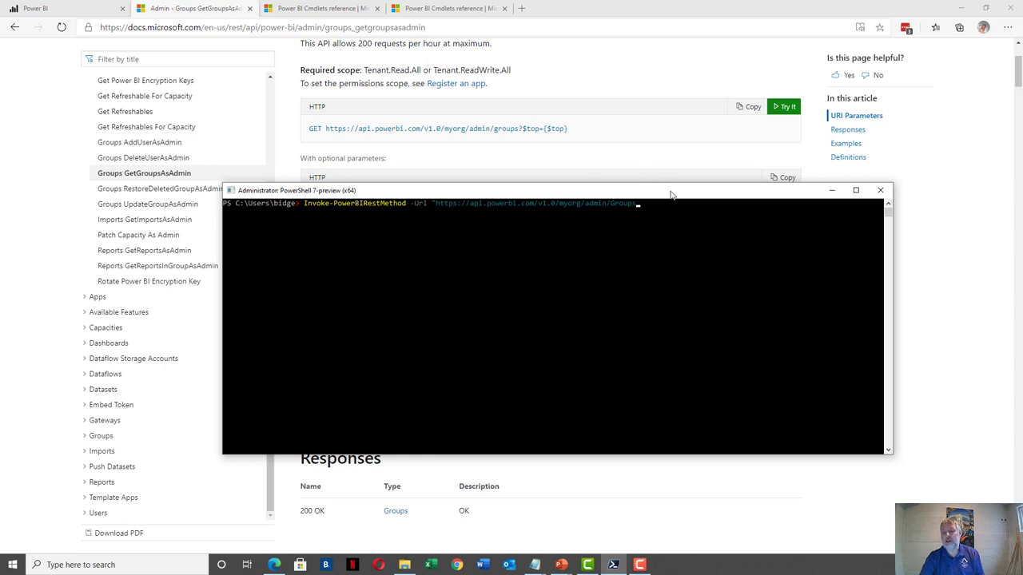
drag(671, 195, 663, 189)
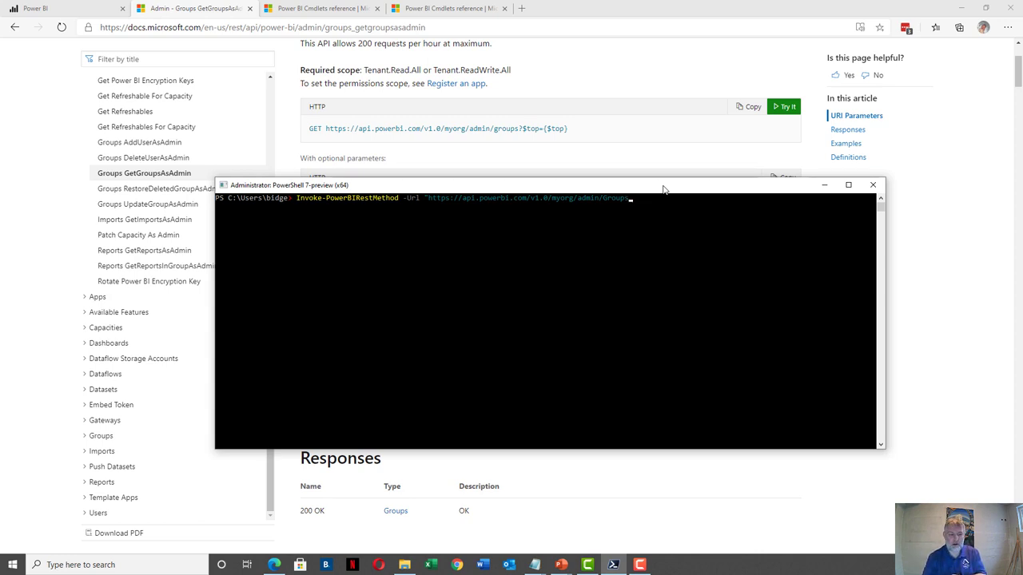
key(alt+Tab)
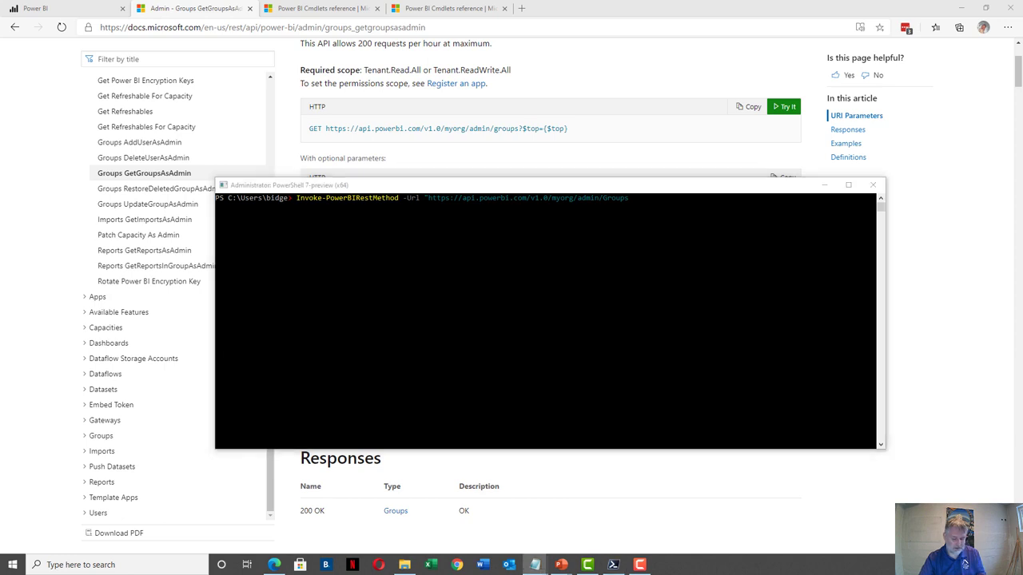
click(666, 221)
text(?%24top=5000)
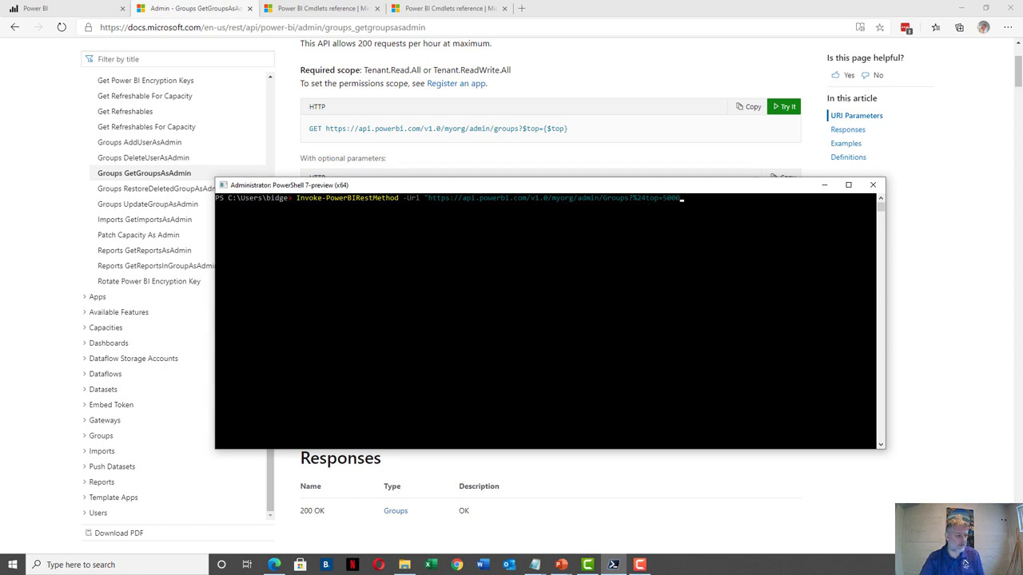
Extend the URL with &%24expand=reports,dashboards,datasets,users,dataflows", add -method get, and run the workspace request
key(alt+Tab)
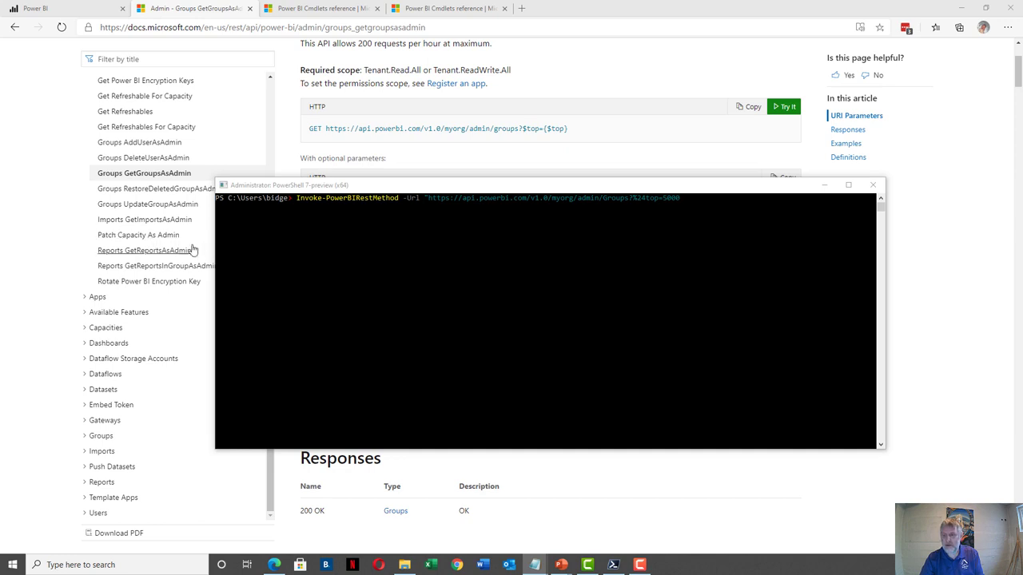
click(608, 273)
text(&%24expand)
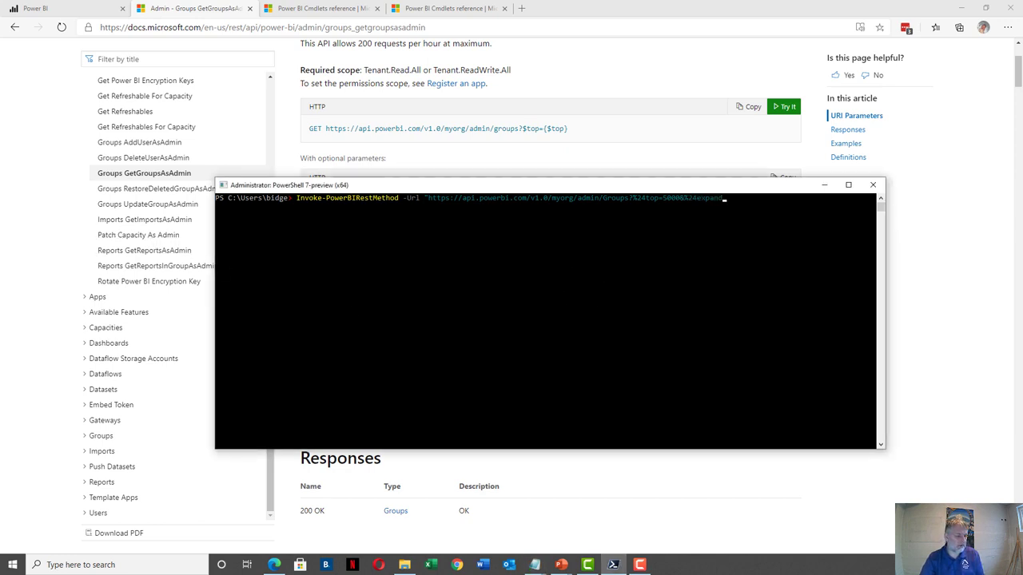
key(alt+Tab)
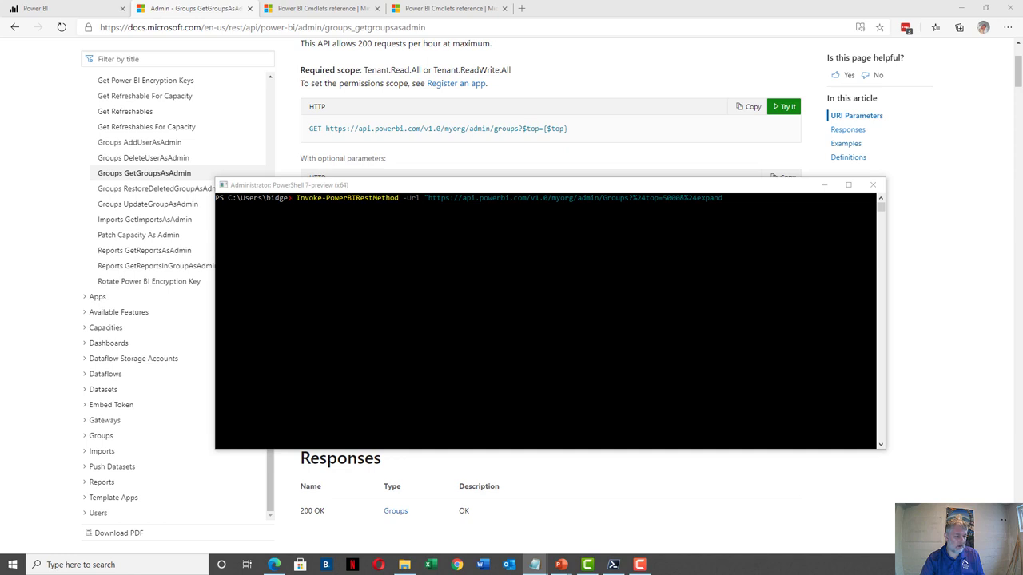
click(745, 200)
text(=reports,dashboards,datasets,users,dataflows)
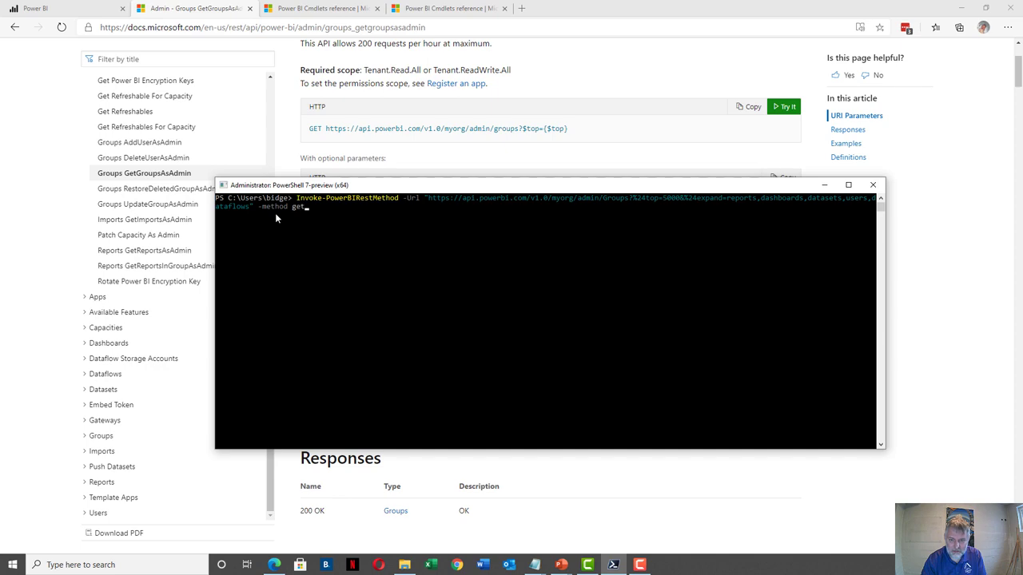
key(Return)
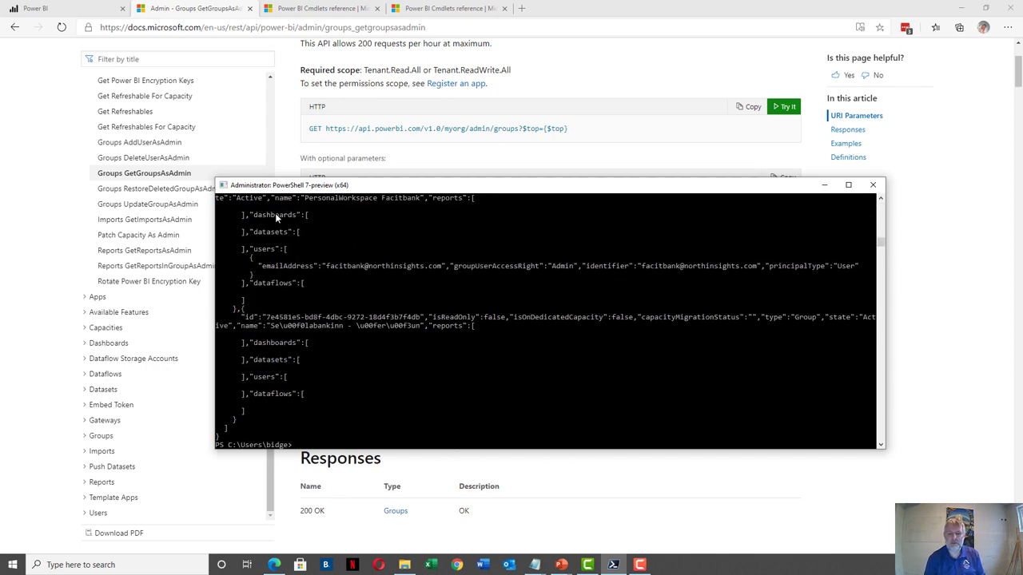
Examine the expanded workspace JSON output in the console, going back from the last workspace to the beginning of the response
scroll(258, 213, up, 6)
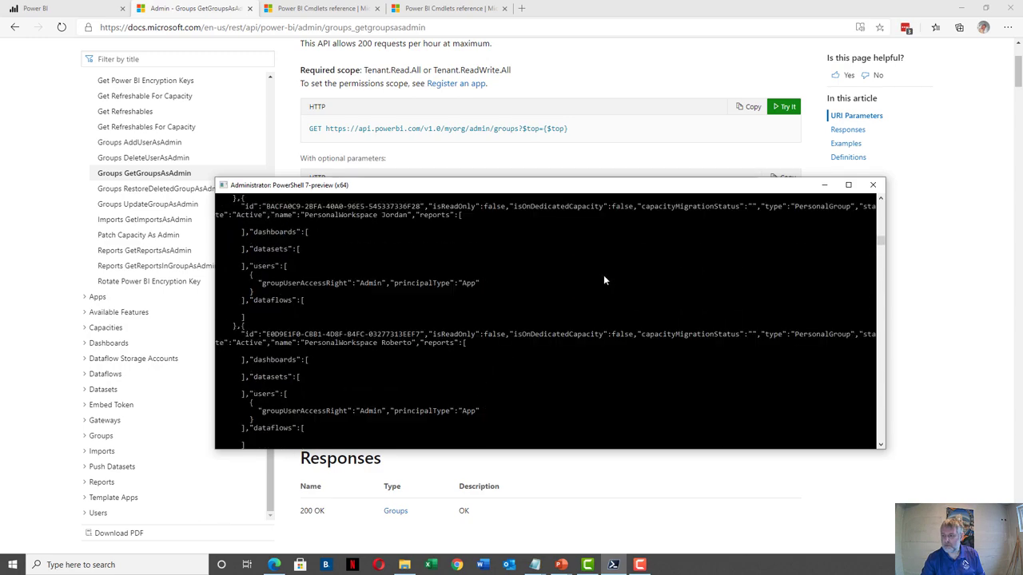
scroll(556, 287, up, 6)
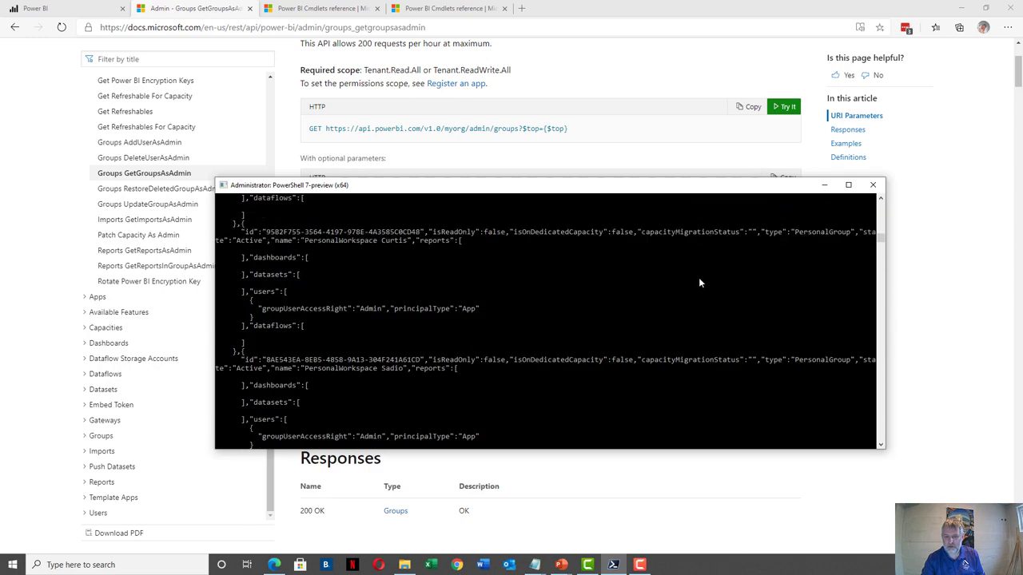
scroll(698, 282, up, 3)
drag(880, 237, 879, 227)
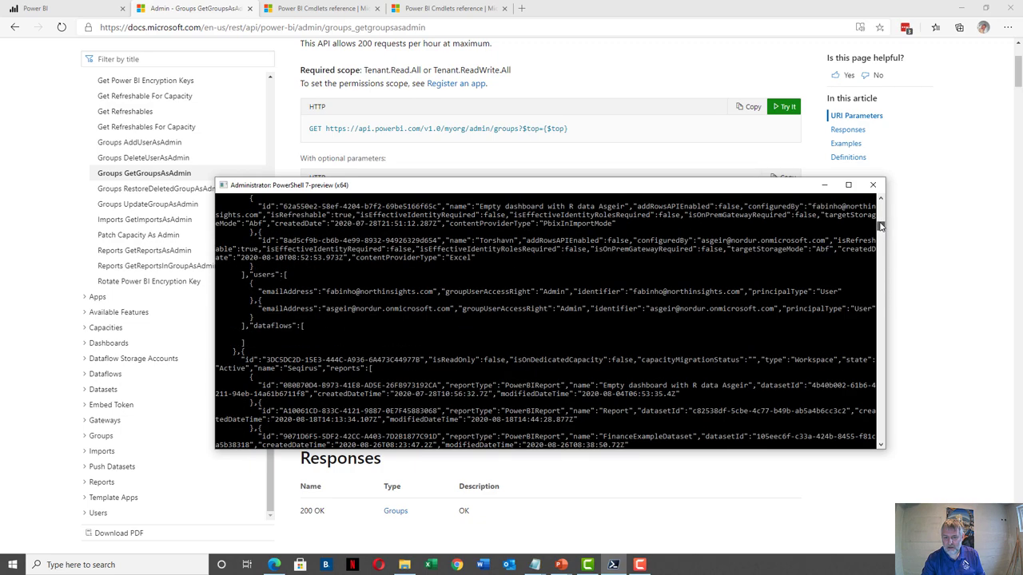
scroll(430, 312, up, 5)
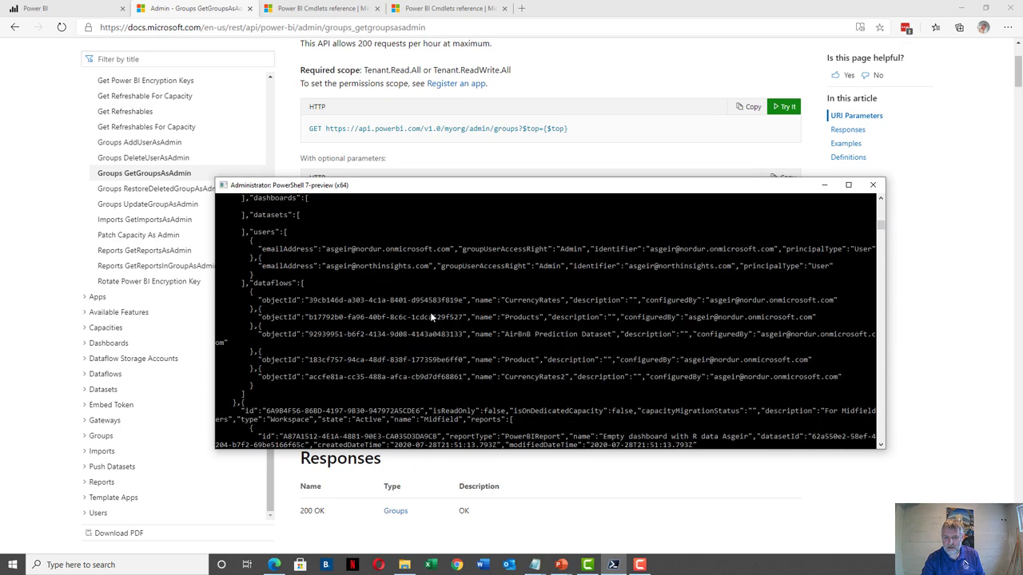
scroll(430, 312, up, 3)
drag(881, 227, 880, 205)
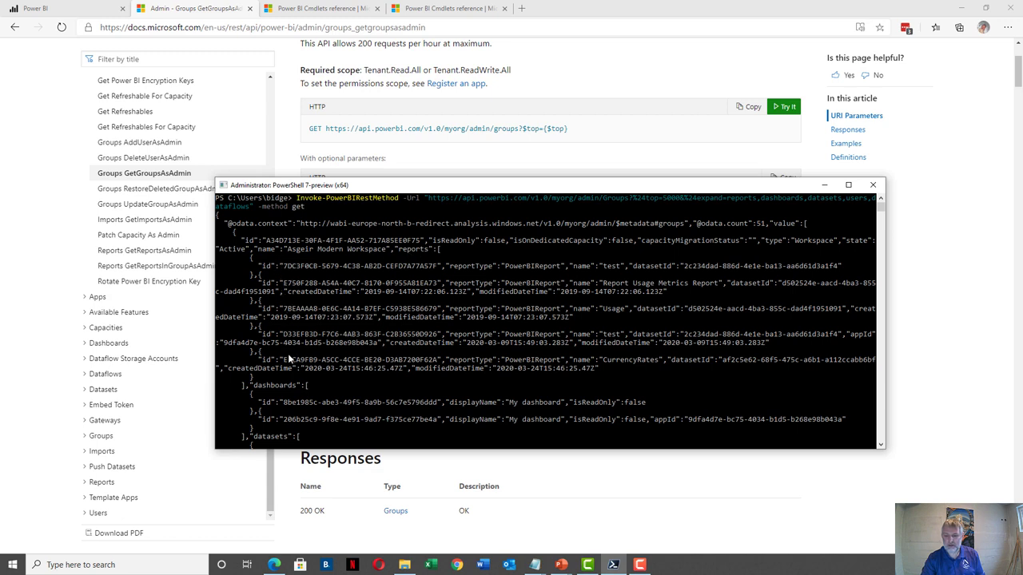
Review the first workspace's reports, dashboards, datasets, users and dataflows, and empty the console with the clear command
scroll(311, 362, down, 2)
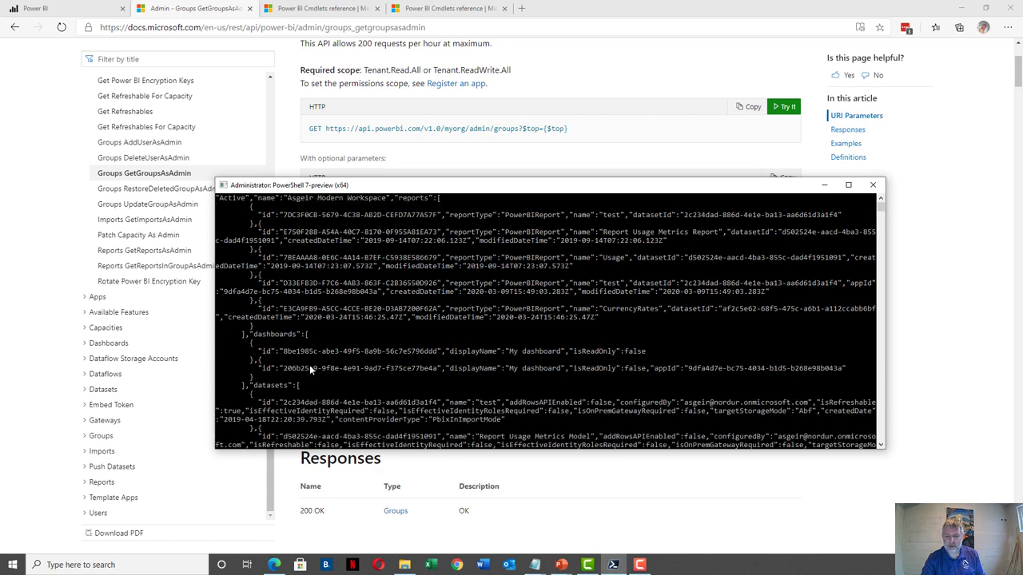
scroll(312, 363, down, 3)
scroll(286, 384, down, 2)
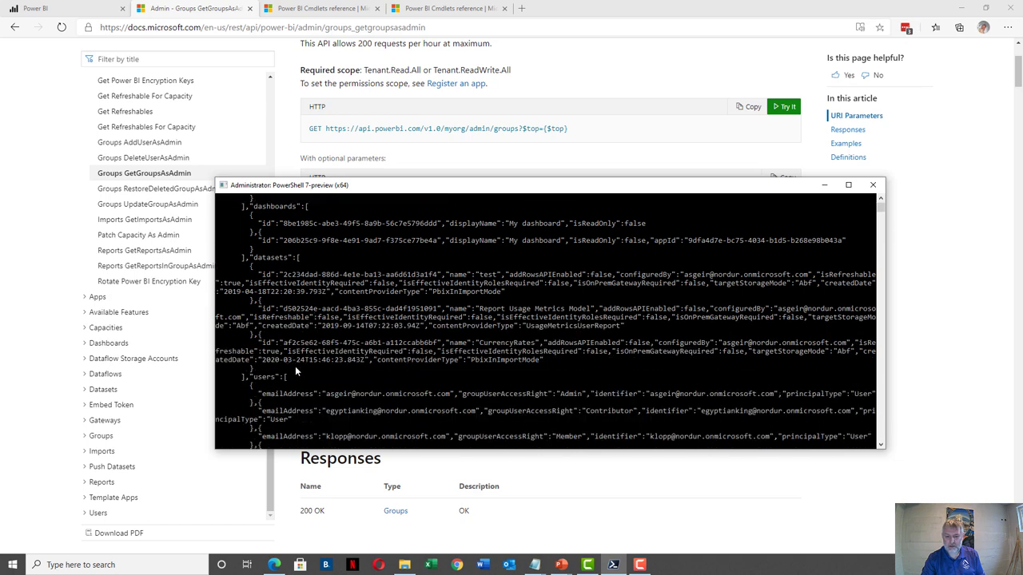
scroll(295, 366, down, 3)
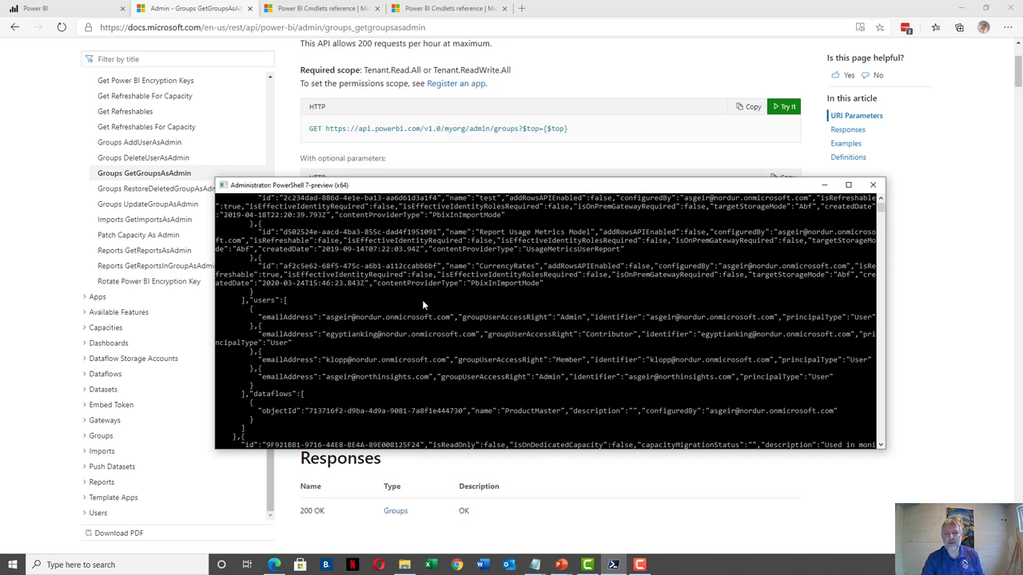
scroll(428, 311, down, 3)
scroll(427, 311, up, 4)
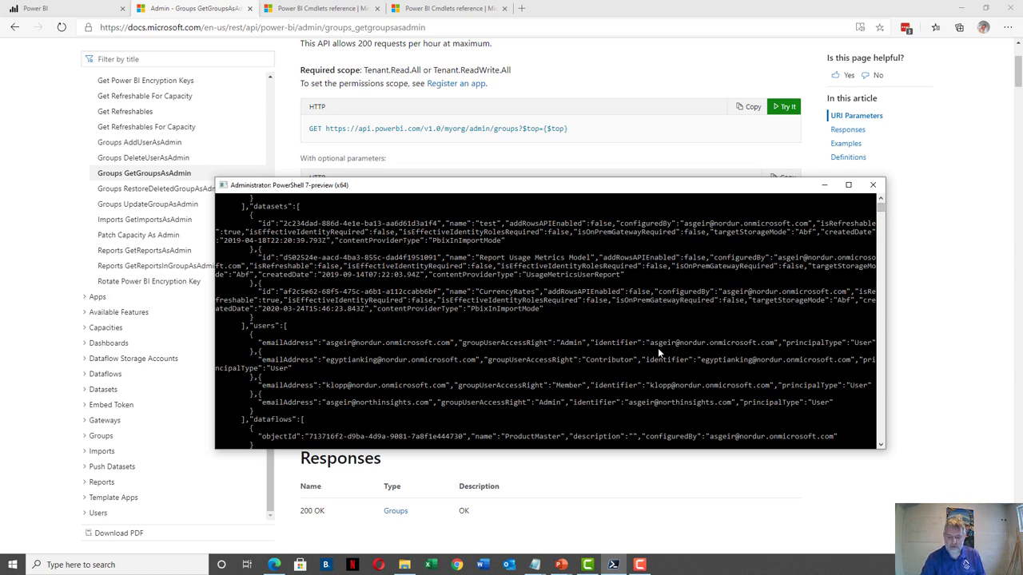
text(clear)
key(Return)
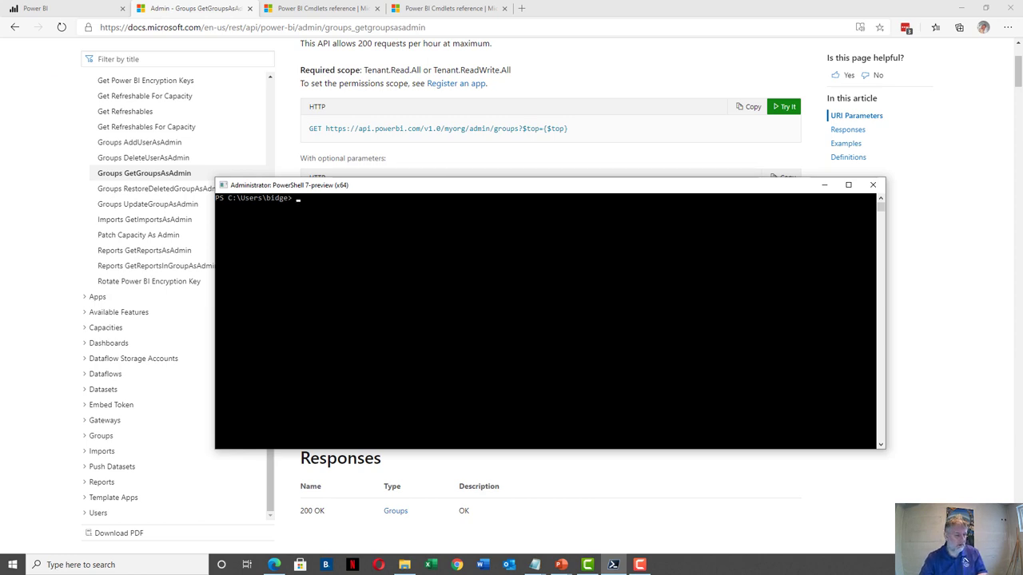
Run the admin Groups REST request with %24top=5000, the same expanded entities and %24filter=id eq the Midfield workspace's ID, using -Method Get
key(alt+Tab)
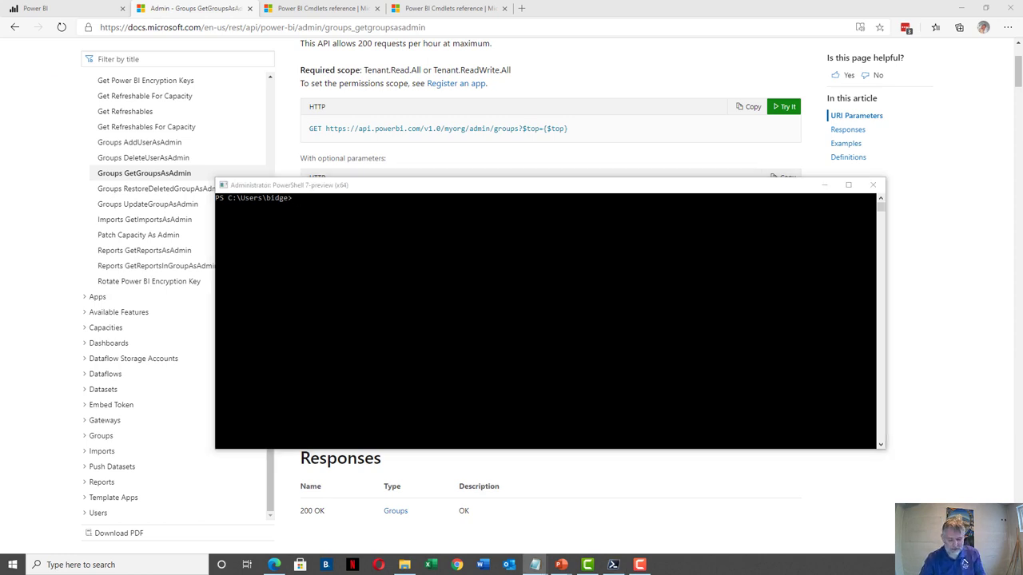
click(444, 277)
text(Invoke-PowerBIRestMethod -Url "https://api.powerbi.com/v1.0/myorg/admin/Groups?%24top=5000&%24expand=reports,dashboards,datasets,users,dataflows&%24filter=id eq '6A984F56-868D-4197-9B30-947972A5CDE6'" -Method Get)
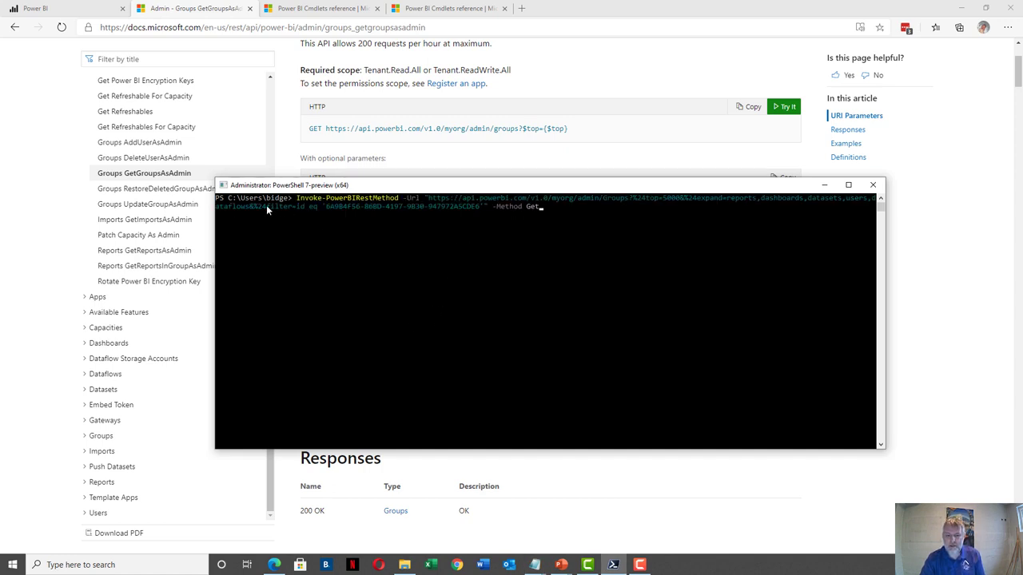
drag(268, 208, 402, 210)
drag(479, 207, 488, 207)
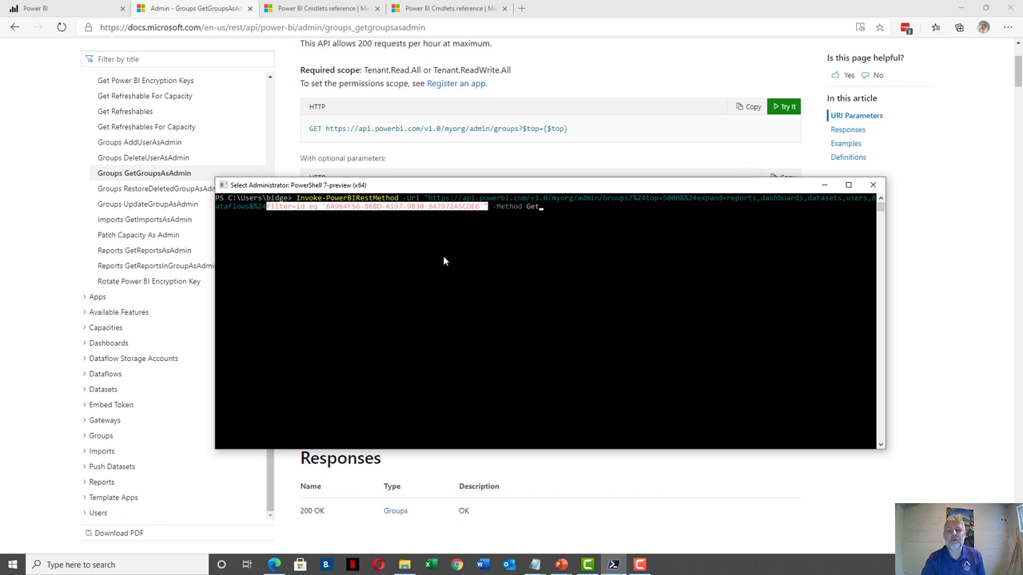
right_click(565, 210)
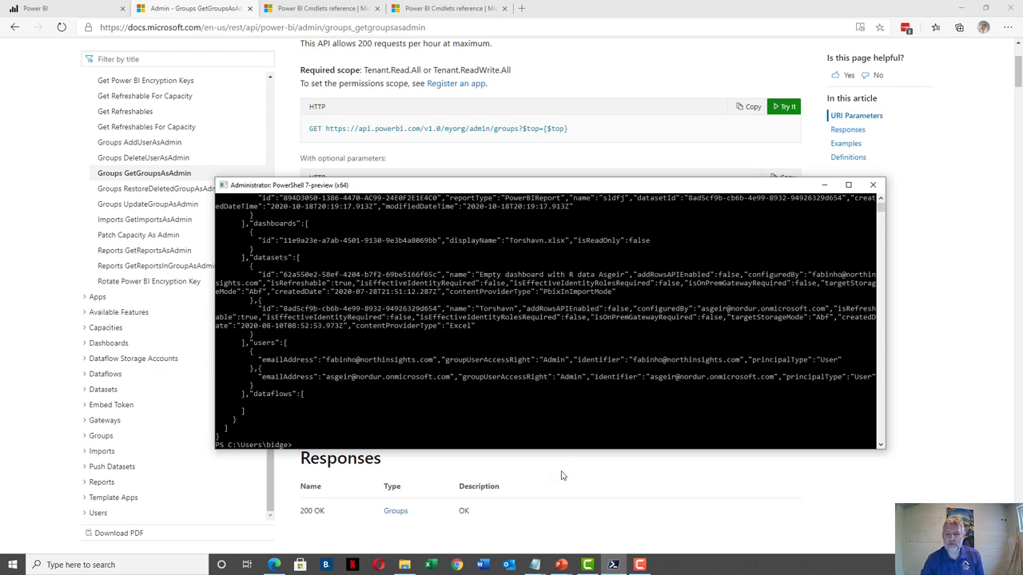
scroll(562, 475, up, 5)
scroll(512, 333, up, 5)
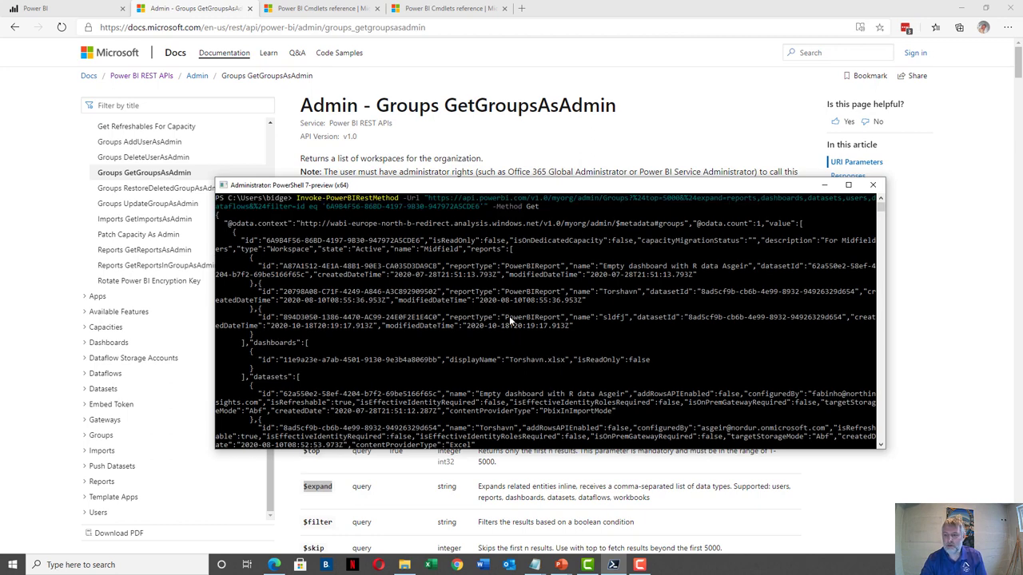
scroll(509, 318, down, 2)
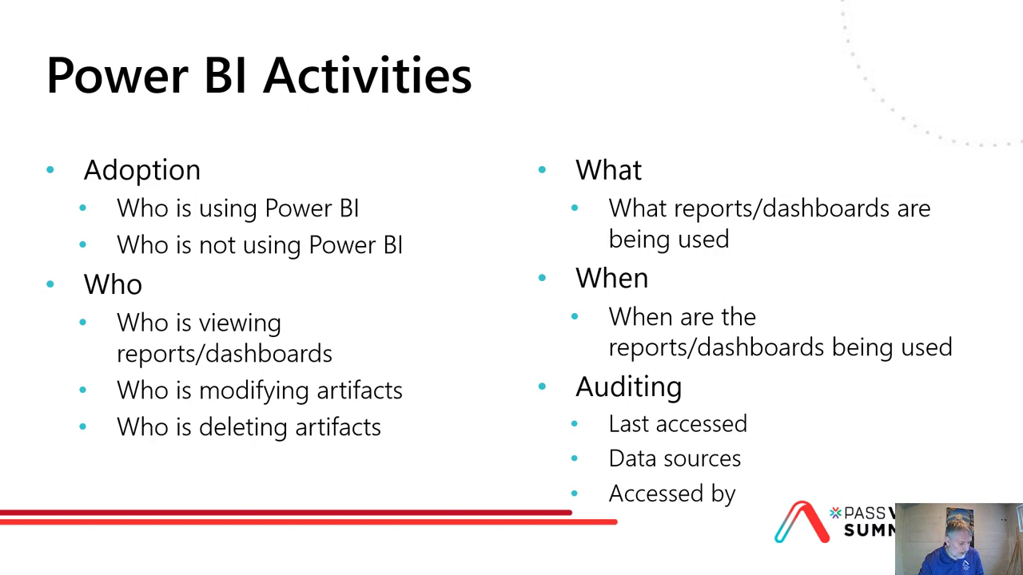
Switch to the Power BI Admin portal and expand the tenant setting Create audit logs for internal activity auditing and compliance
key(alt+Tab)
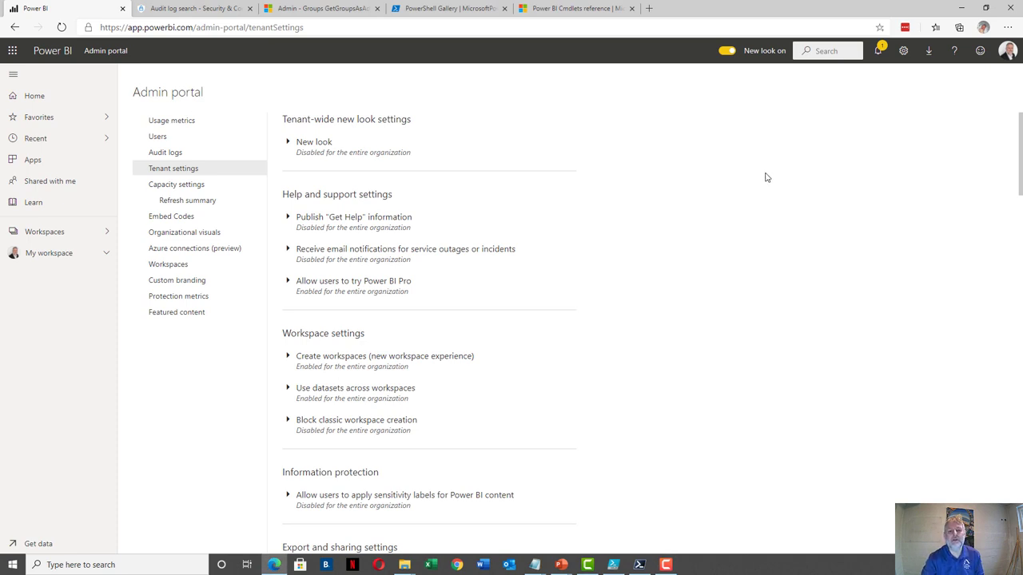
click(169, 153)
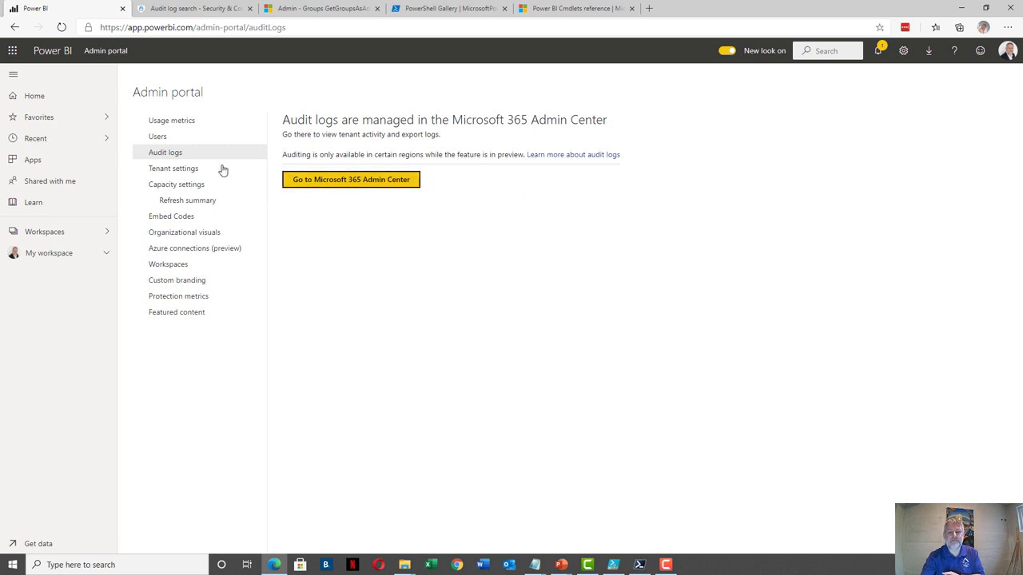
click(172, 172)
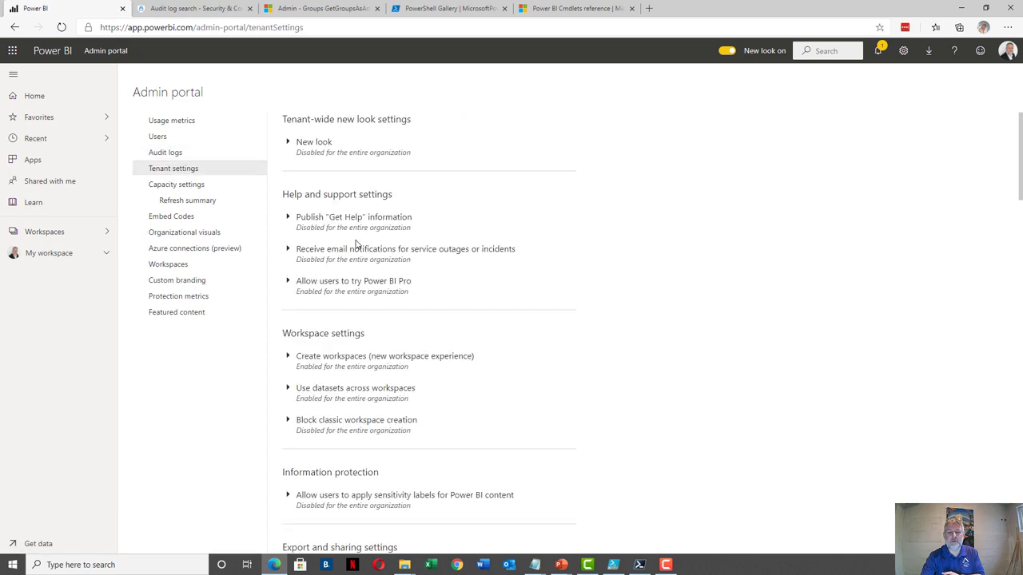
scroll(502, 292, down, 1)
scroll(502, 293, down, 20)
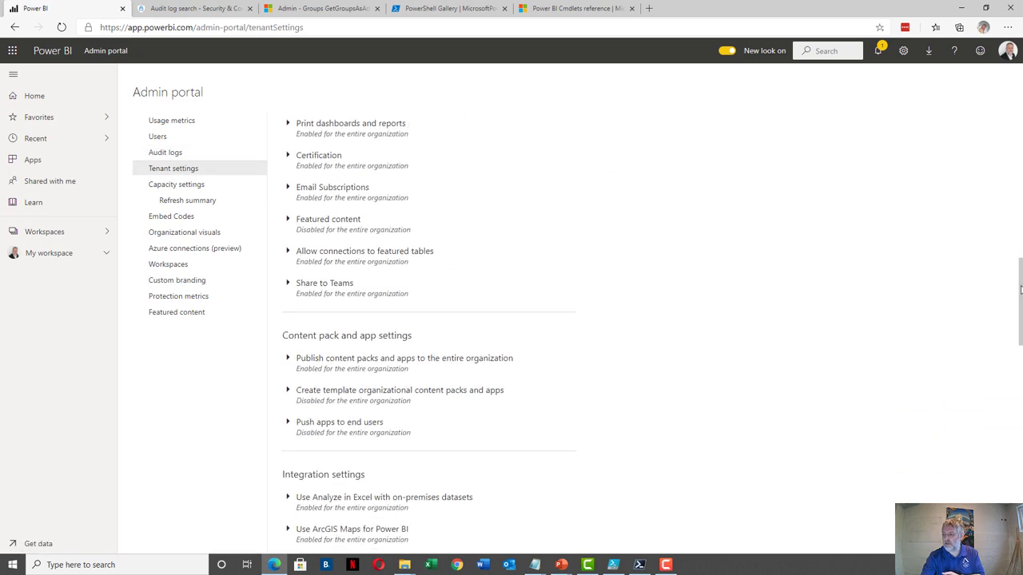
scroll(632, 390, up, 1)
scroll(623, 382, up, 3)
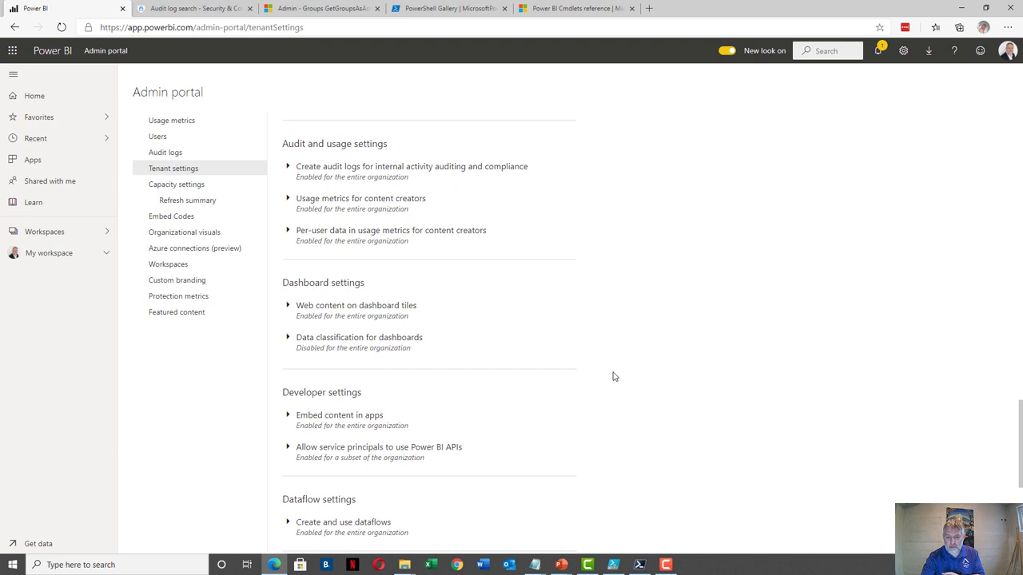
scroll(612, 377, up, 1)
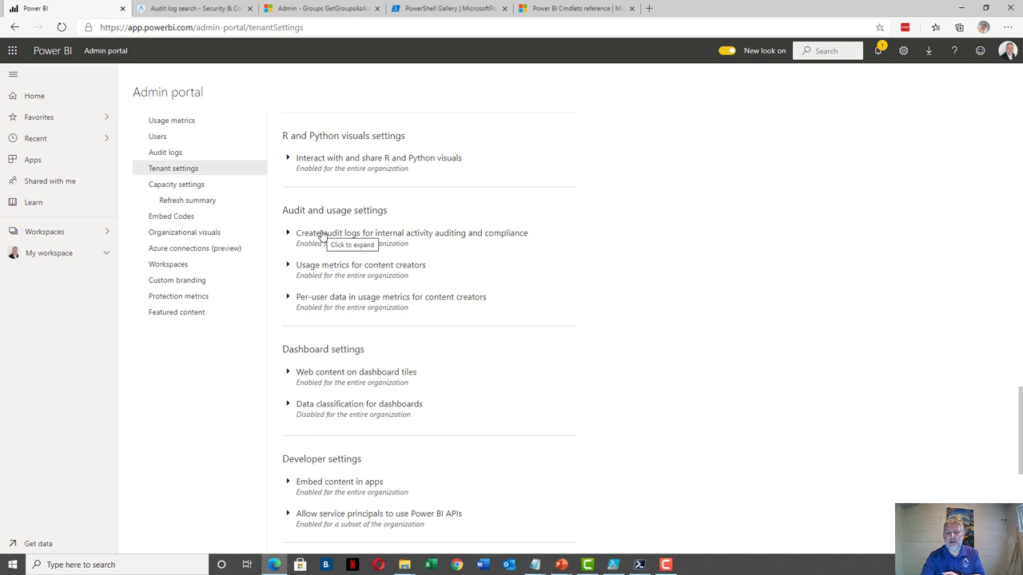
click(384, 235)
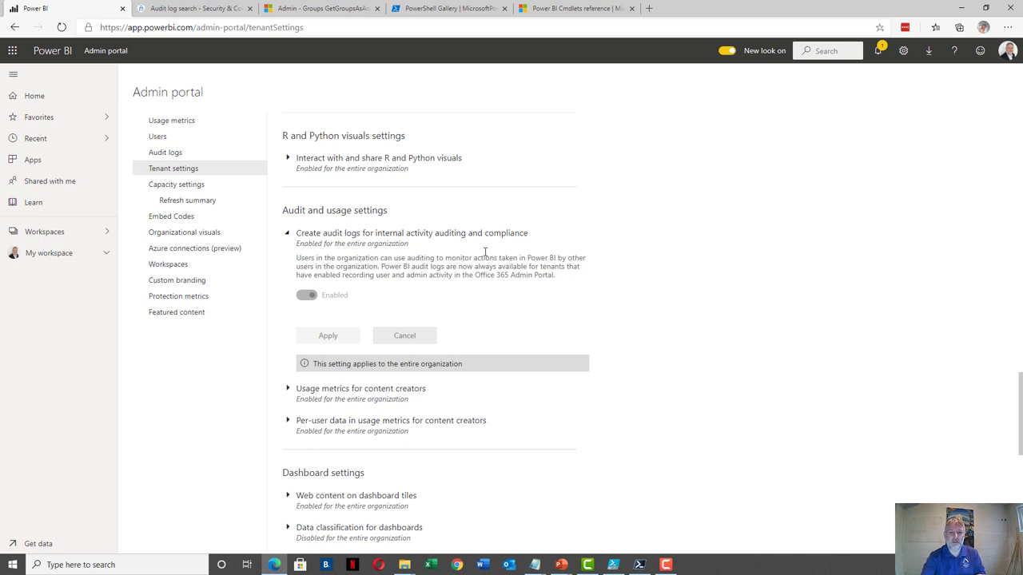
Go from the Audit logs page to Audit log search in Office 365 Security & Compliance and filter the activities by power
click(167, 155)
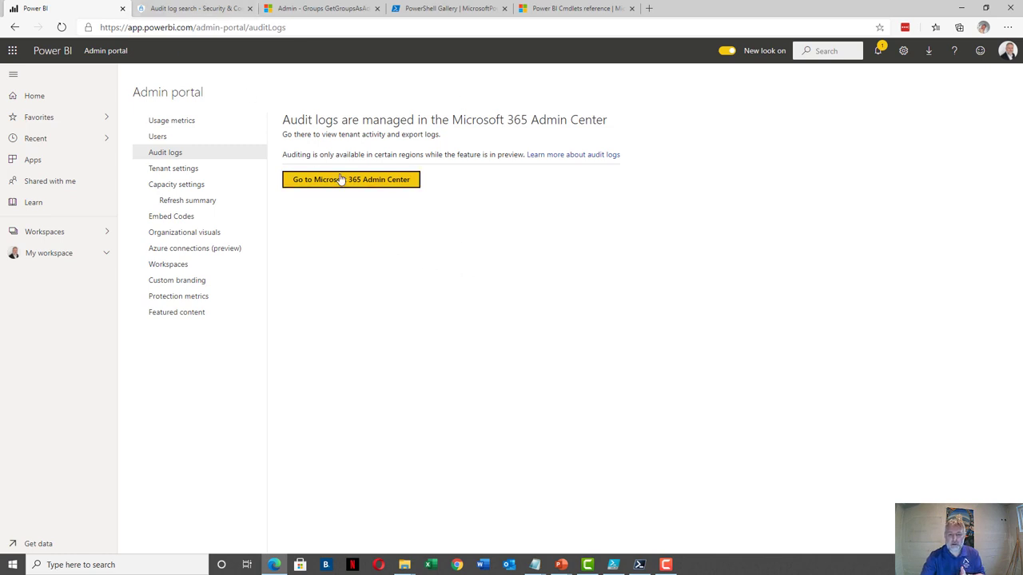
click(196, 10)
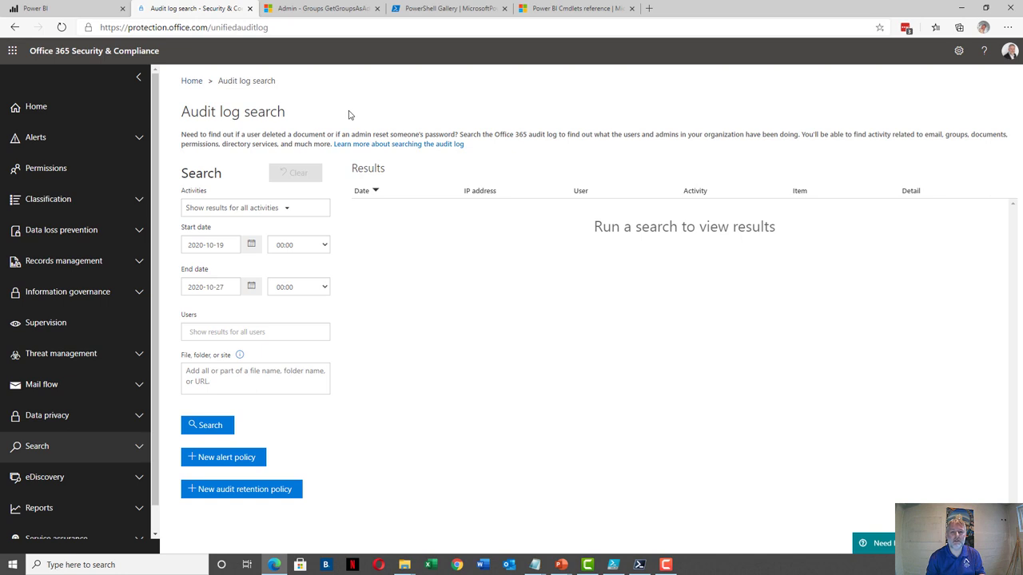
click(286, 207)
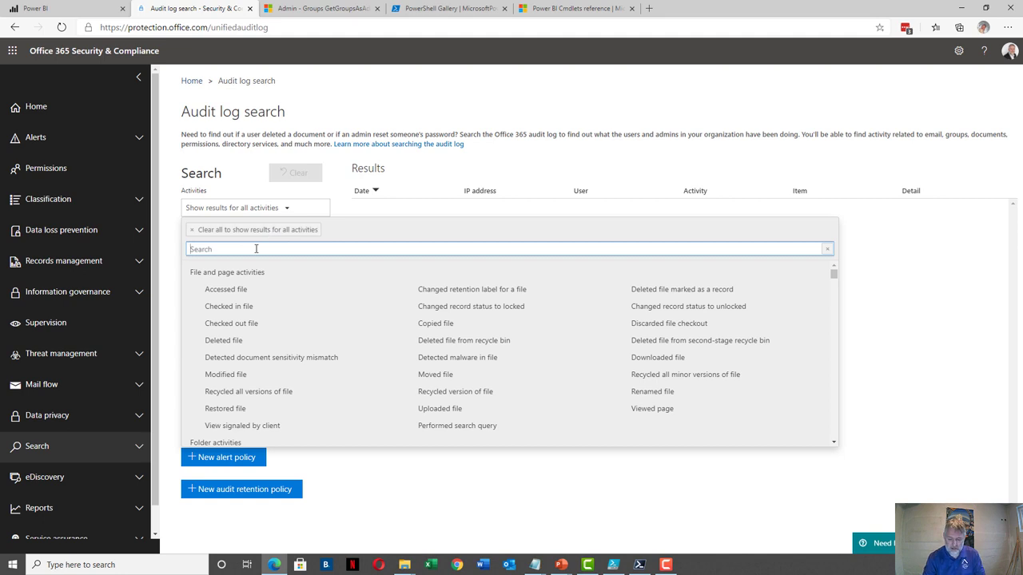
scroll(274, 318, down, 5)
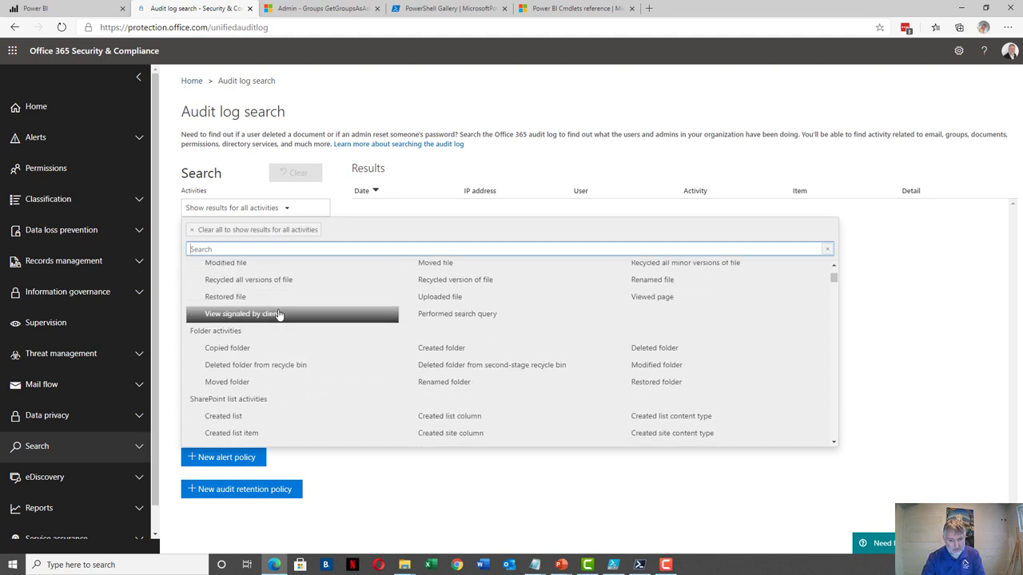
scroll(287, 349, up, 2)
scroll(287, 350, up, 2)
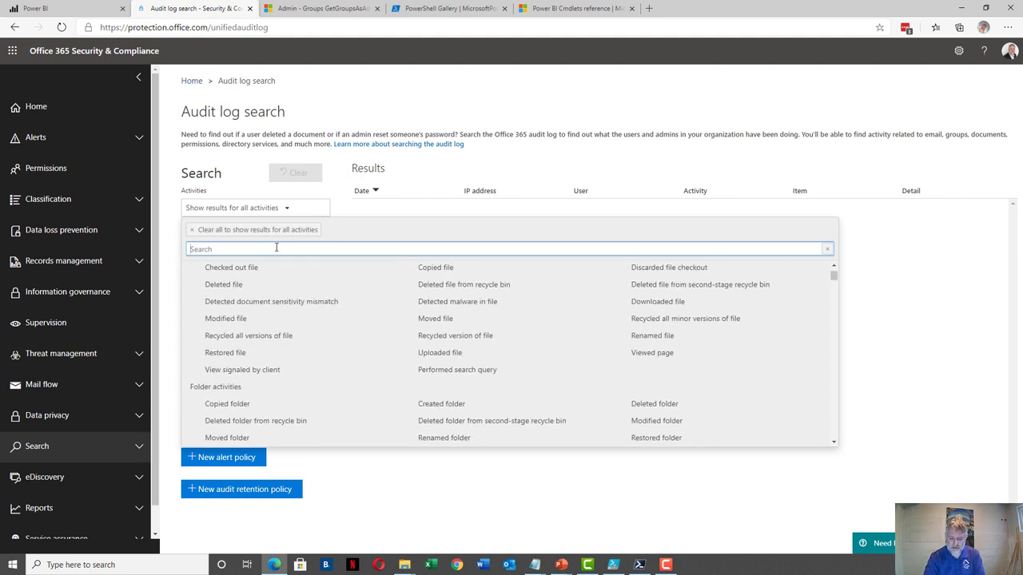
text(power)
Look through the Power BI activities and select Created Power BI report and Edited Power BI report for the audit log search
scroll(232, 288, up, 1)
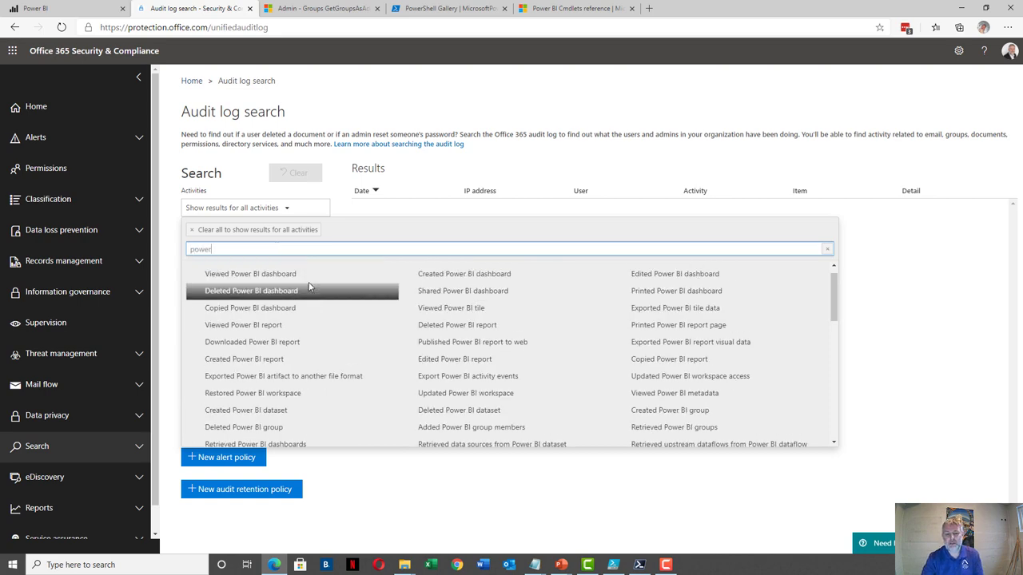
scroll(263, 304, down, 10)
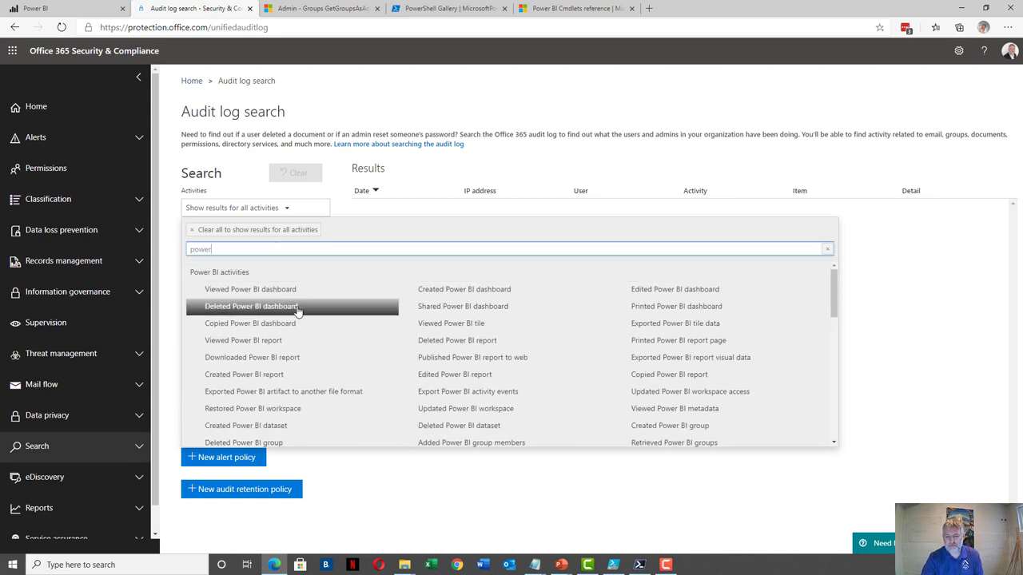
scroll(297, 311, down, 3)
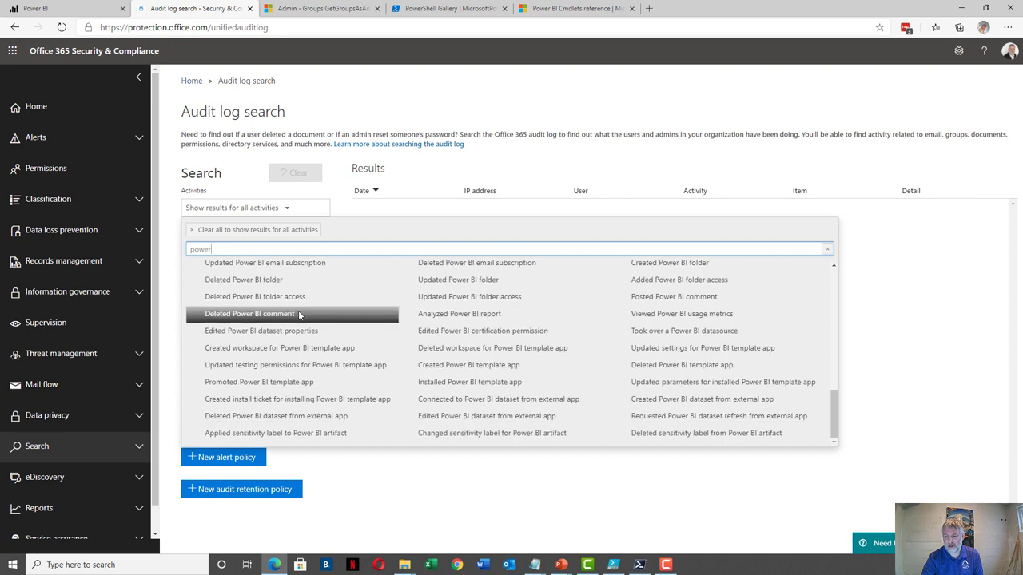
scroll(351, 349, up, 12)
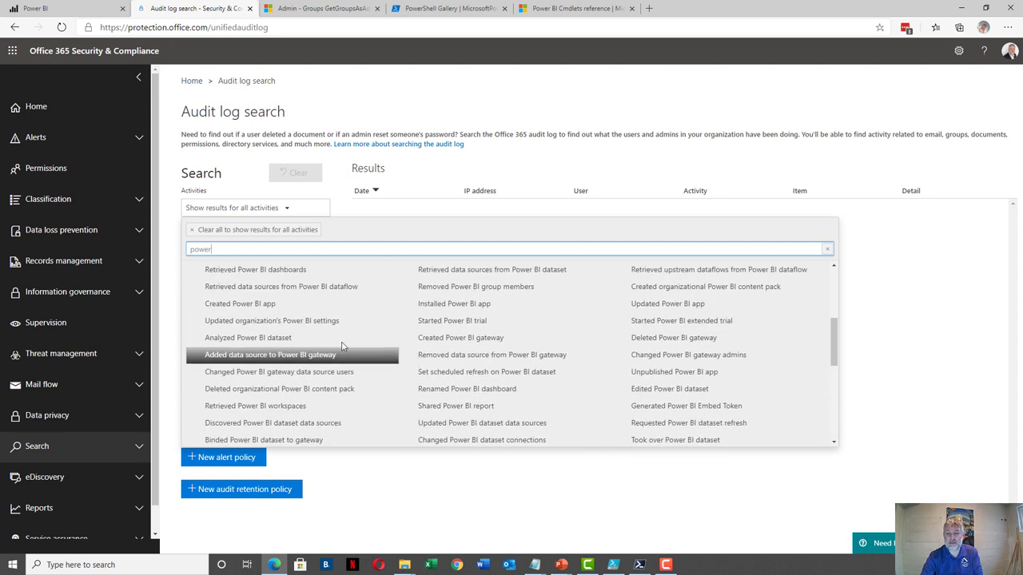
scroll(362, 345, up, 5)
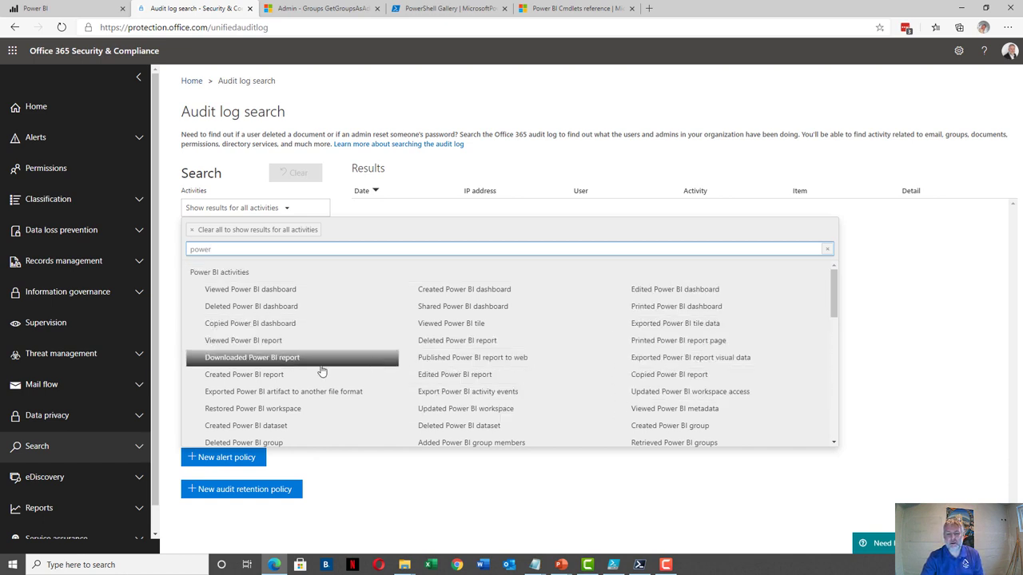
click(246, 376)
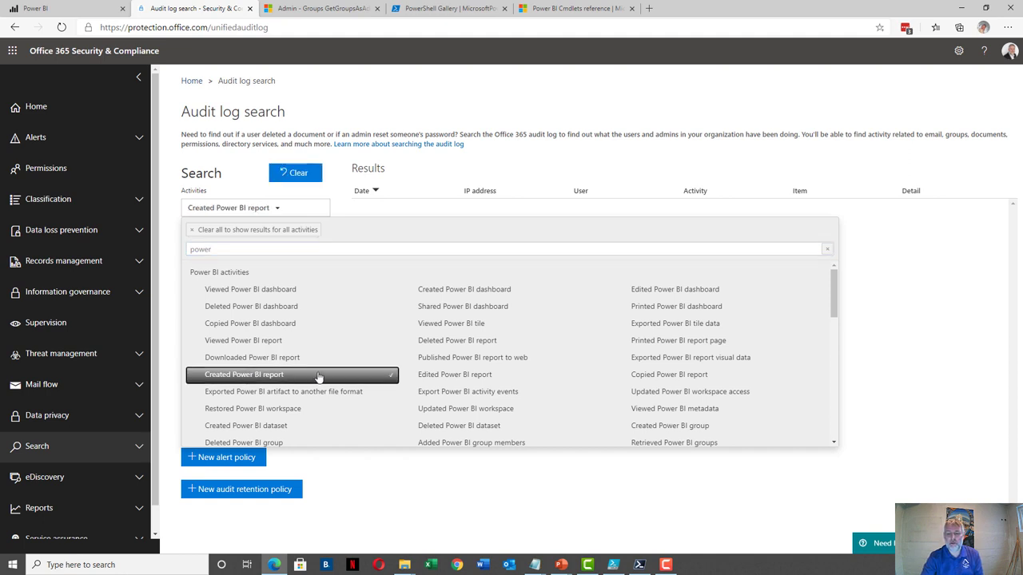
click(435, 376)
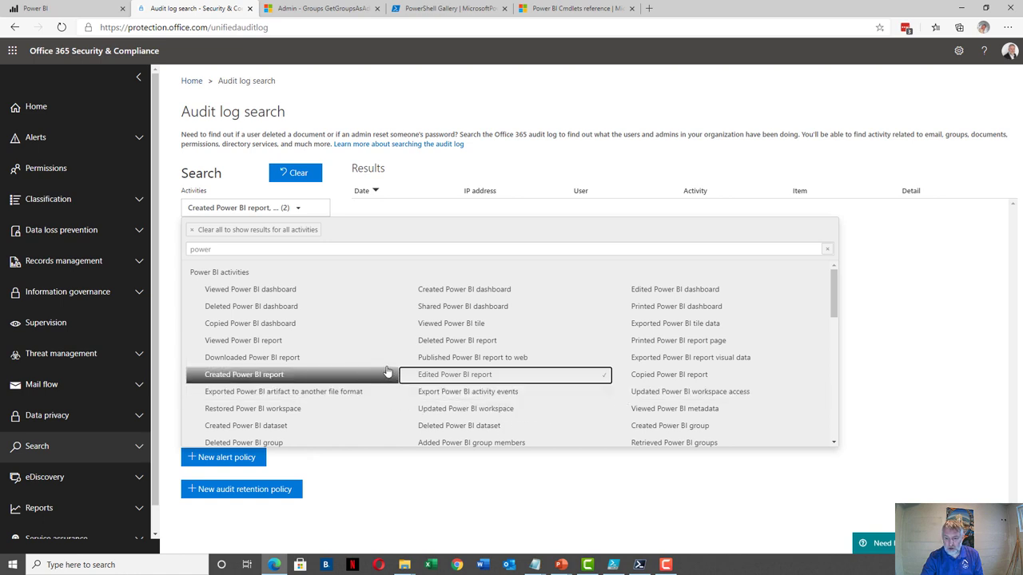
Add Deleted Power BI report and Viewed Power BI report to the audit search activities and close the activity list
click(521, 346)
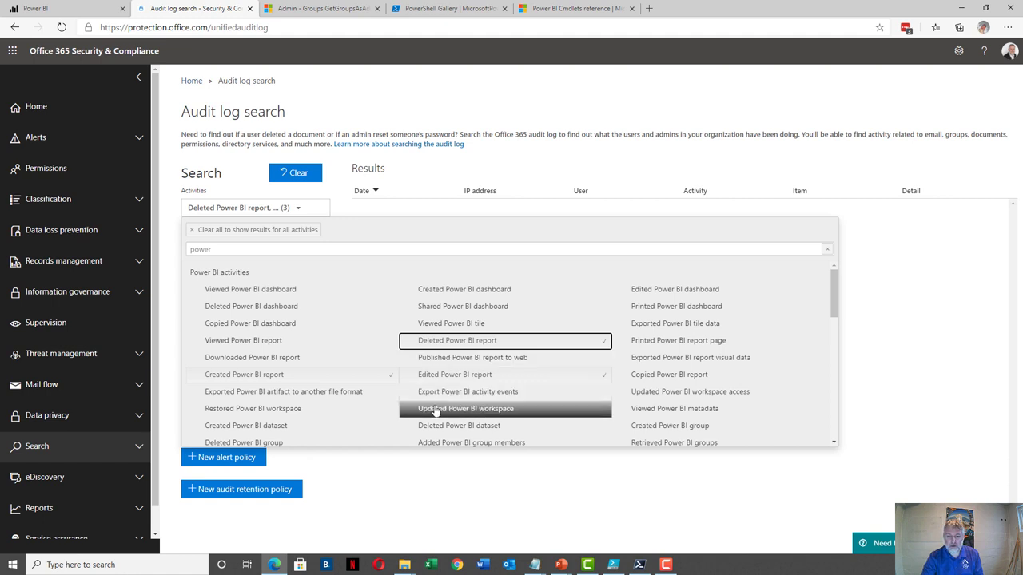
click(329, 341)
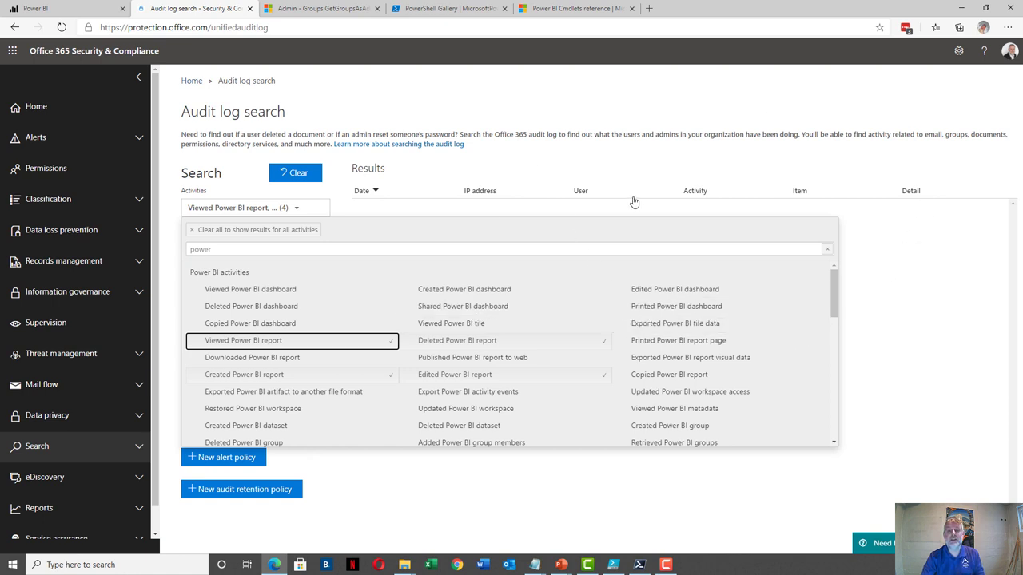
click(342, 194)
Set the audit search's start date to 2020-10-13 and end date to 2020-10-15, and run the search
click(250, 245)
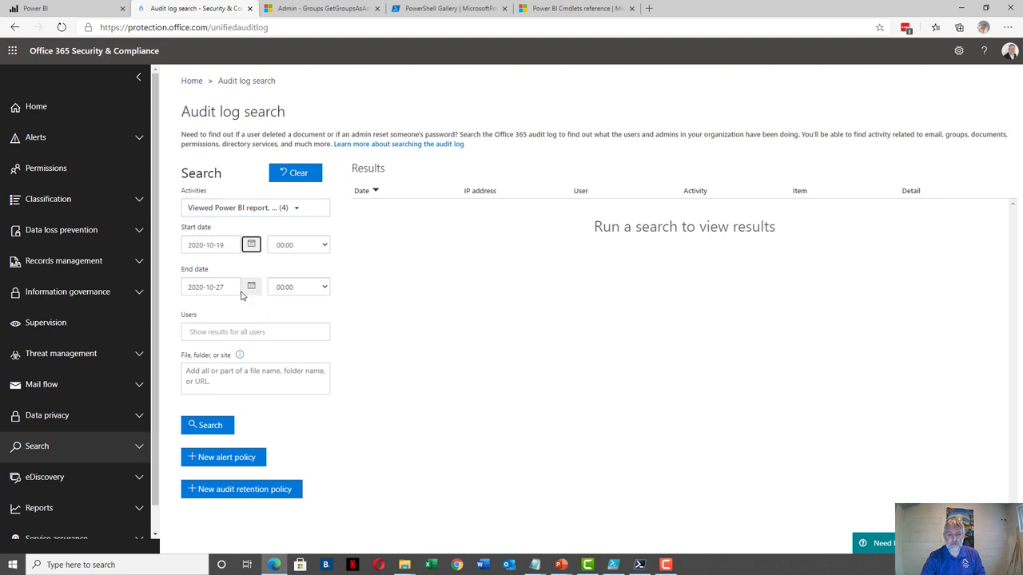
click(231, 323)
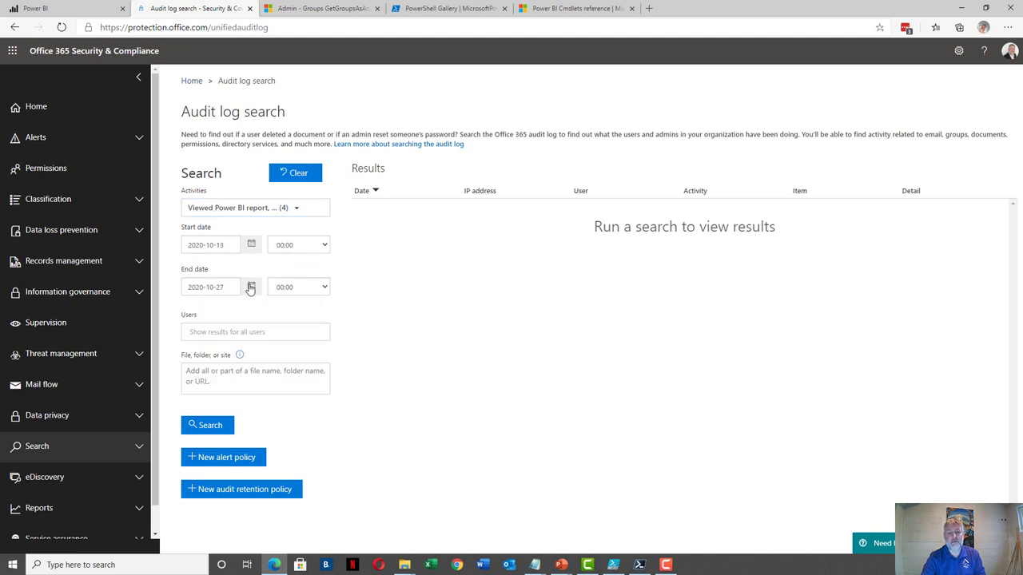
click(252, 285)
click(268, 364)
click(226, 424)
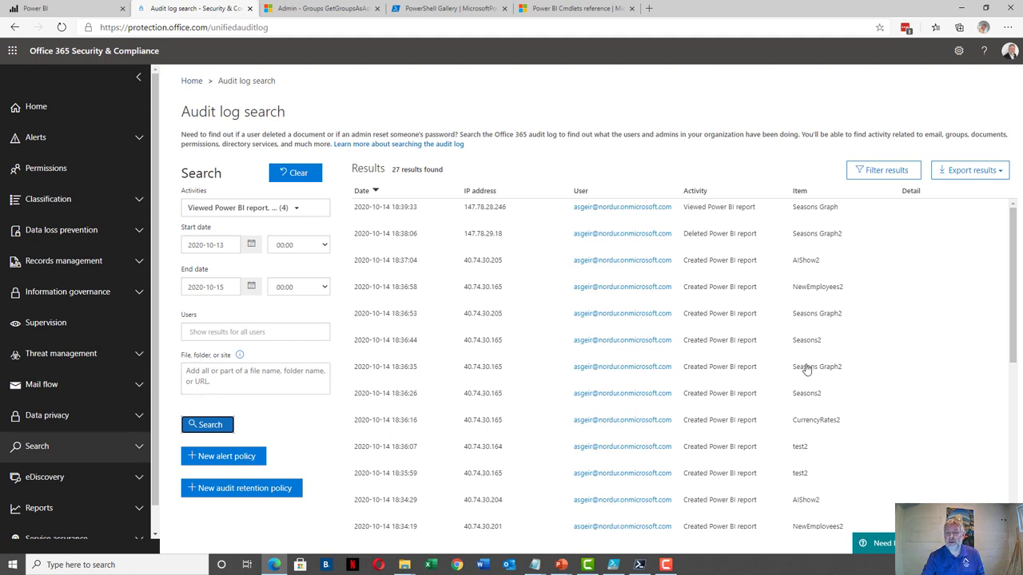
Examine the full details of the newest Viewed Power BI report entry for Seasons Graph and the export options for the audit results
scroll(839, 323, down, 4)
scroll(838, 331, up, 5)
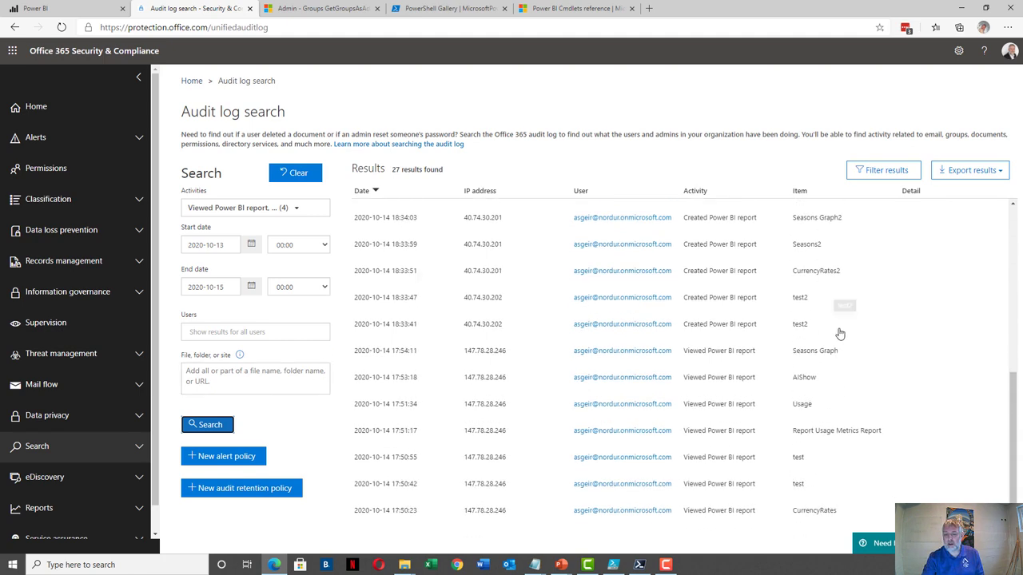
click(496, 208)
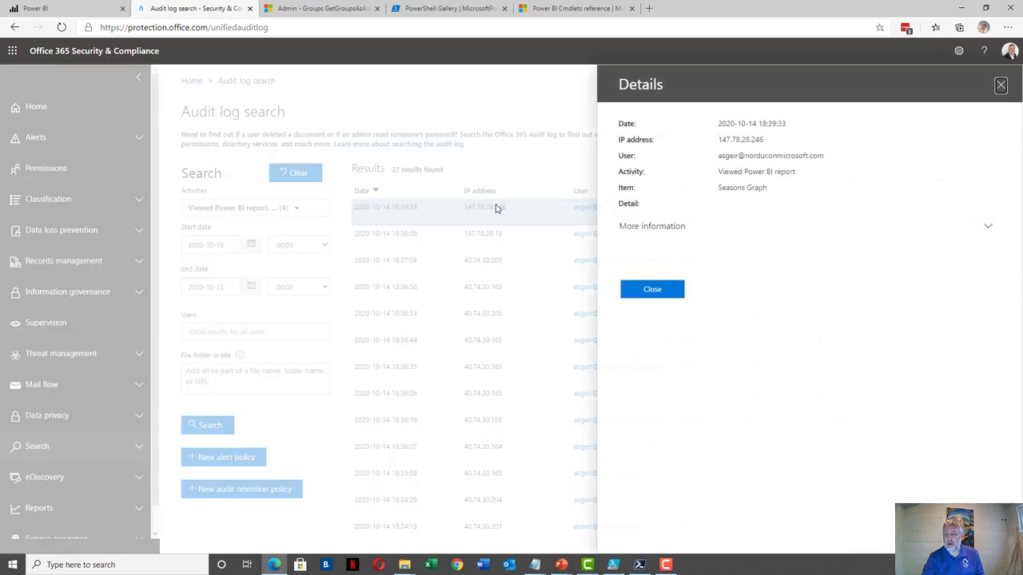
click(663, 230)
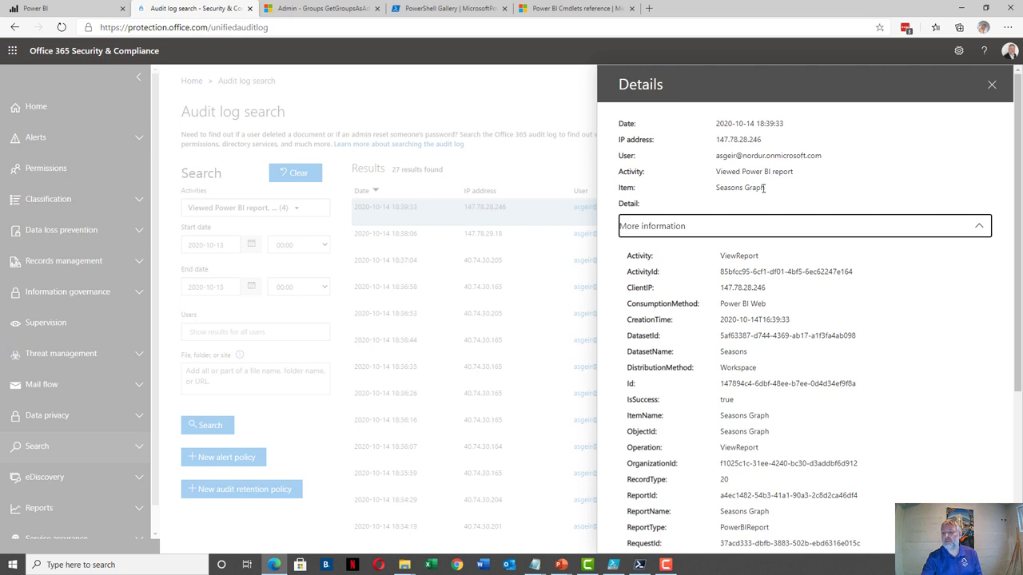
scroll(807, 256, down, 3)
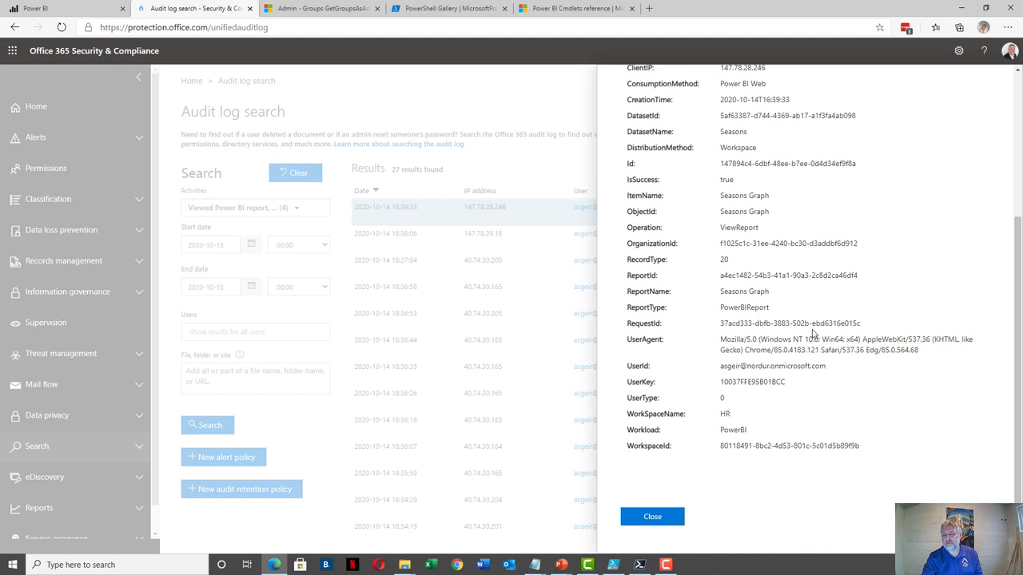
click(675, 517)
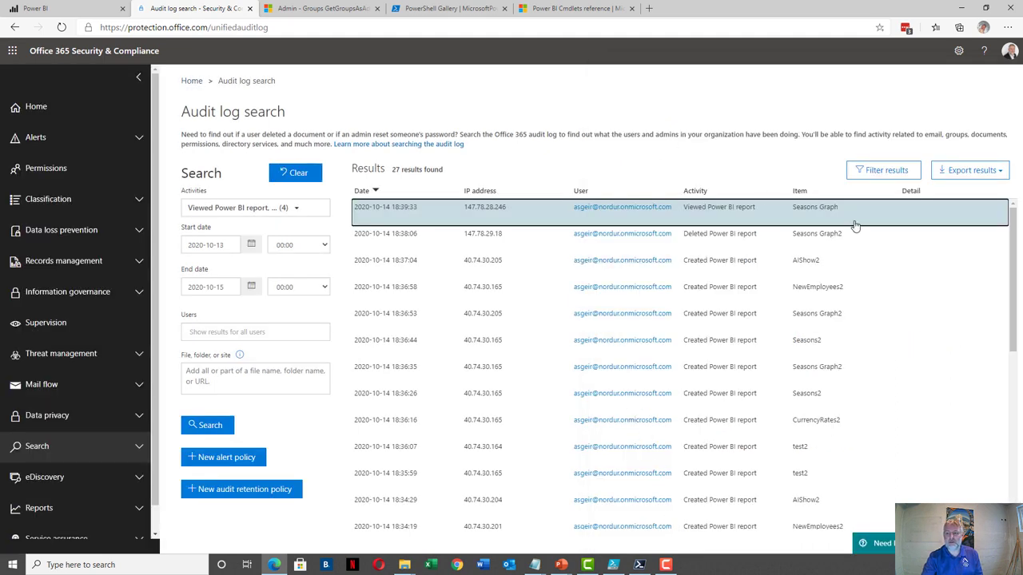
click(963, 171)
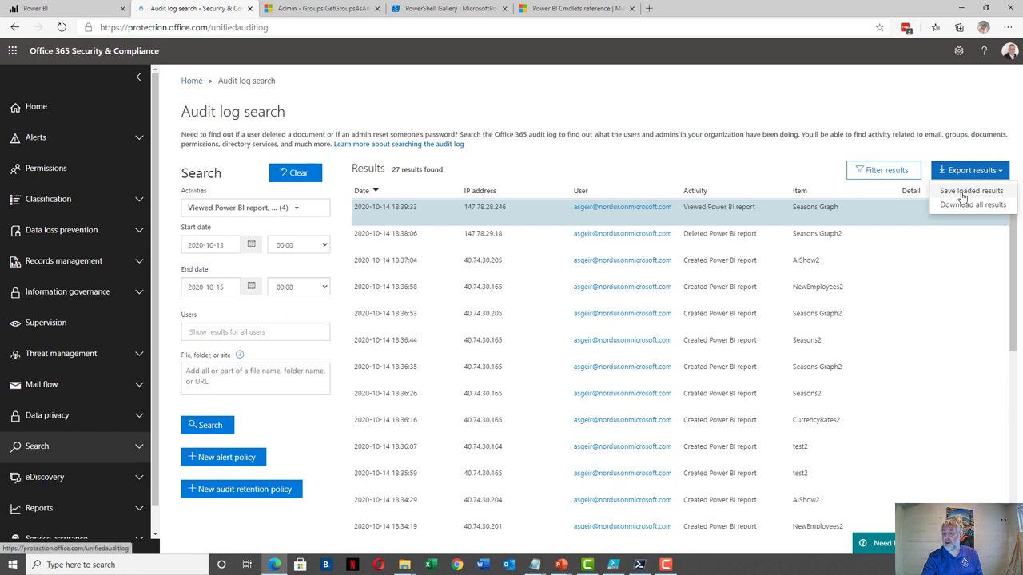
click(637, 99)
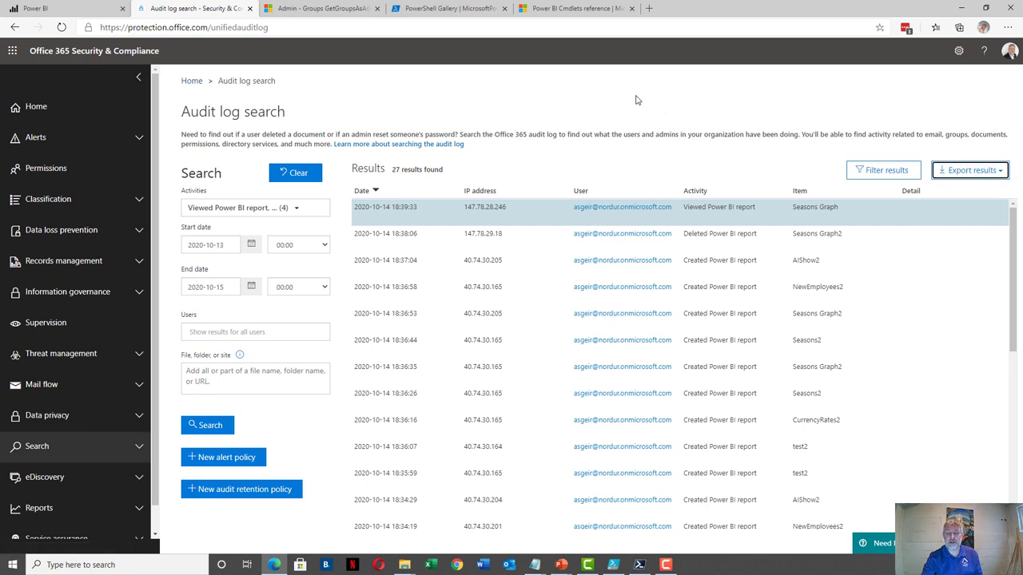
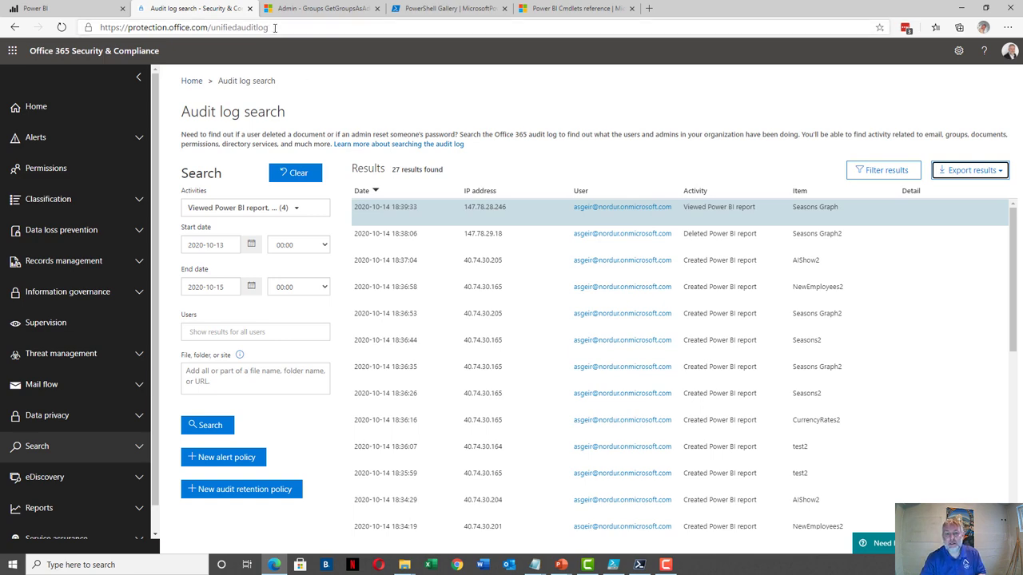
Open the Get Activity Events article under Admin in the Power BI REST API documentation and review its URI parameters
click(320, 8)
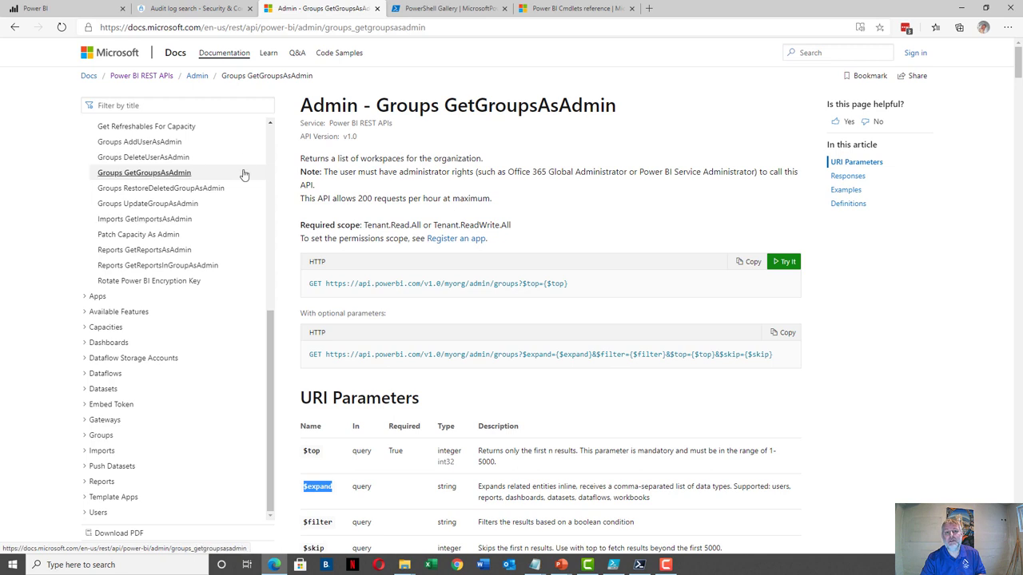
click(59, 200)
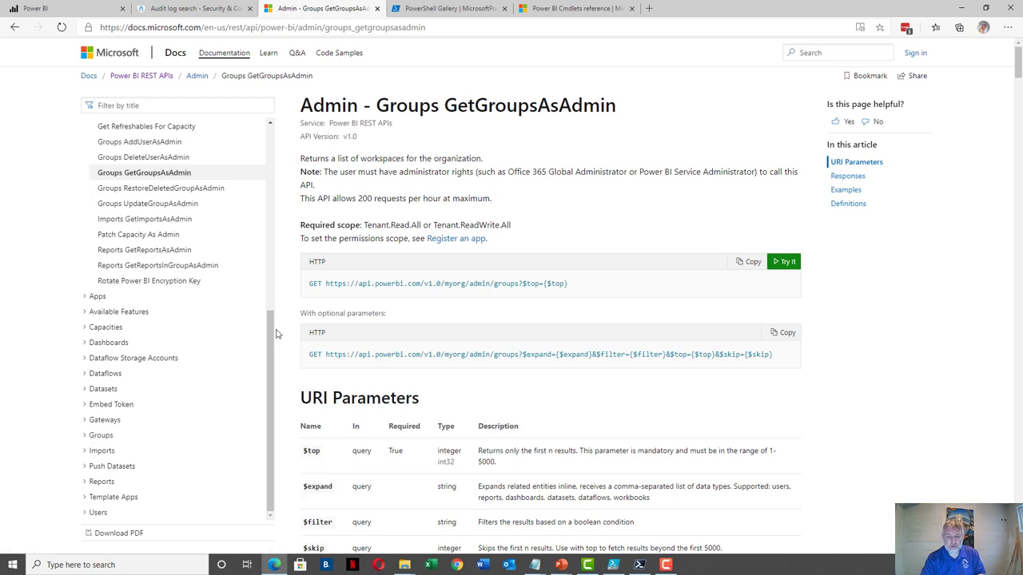
drag(269, 335, 258, 255)
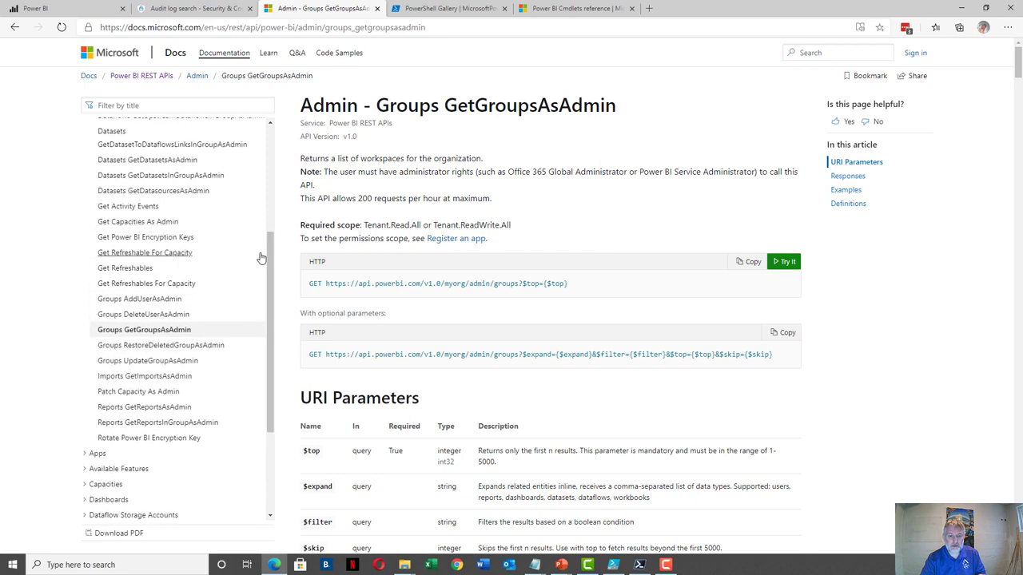
click(117, 209)
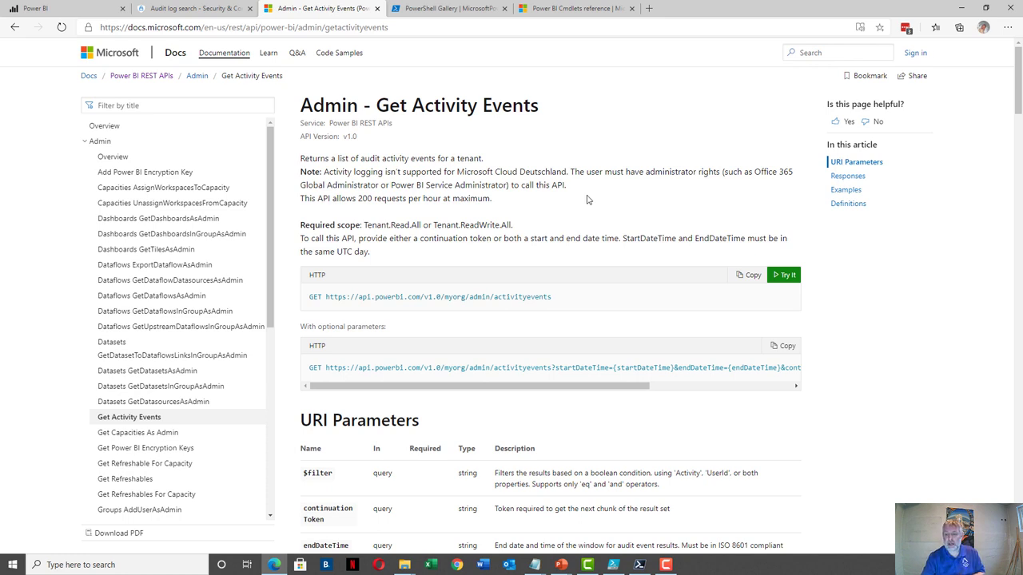
scroll(591, 191, down, 1)
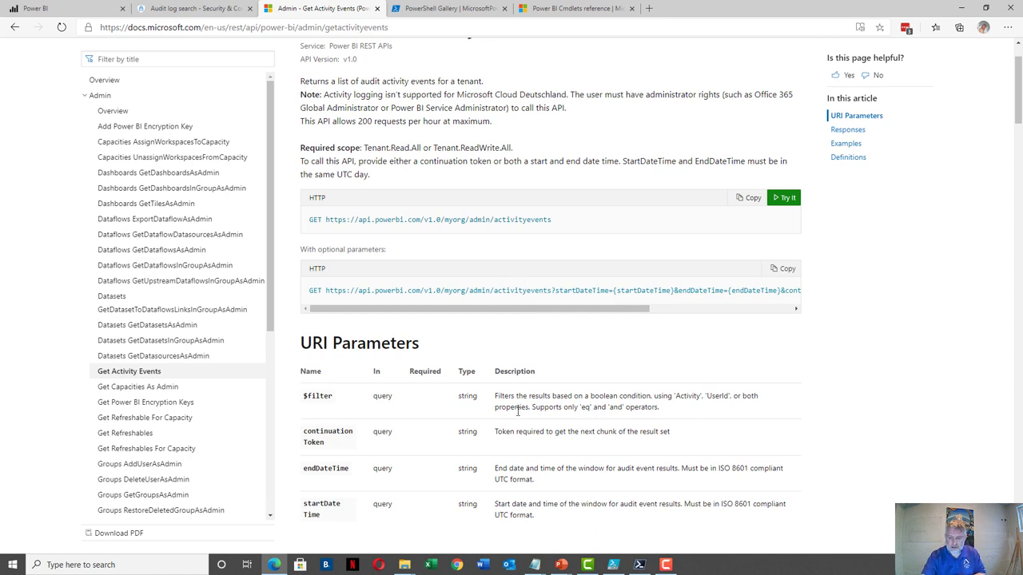
Switch to PowerShell and run Get-PowerBIActivityEvent with -StartDateTime '2020-10-14T00:00:00' and -EndDateTime '2020-10-14T23:59:59', enlarging the console text
mouse_move(639, 564)
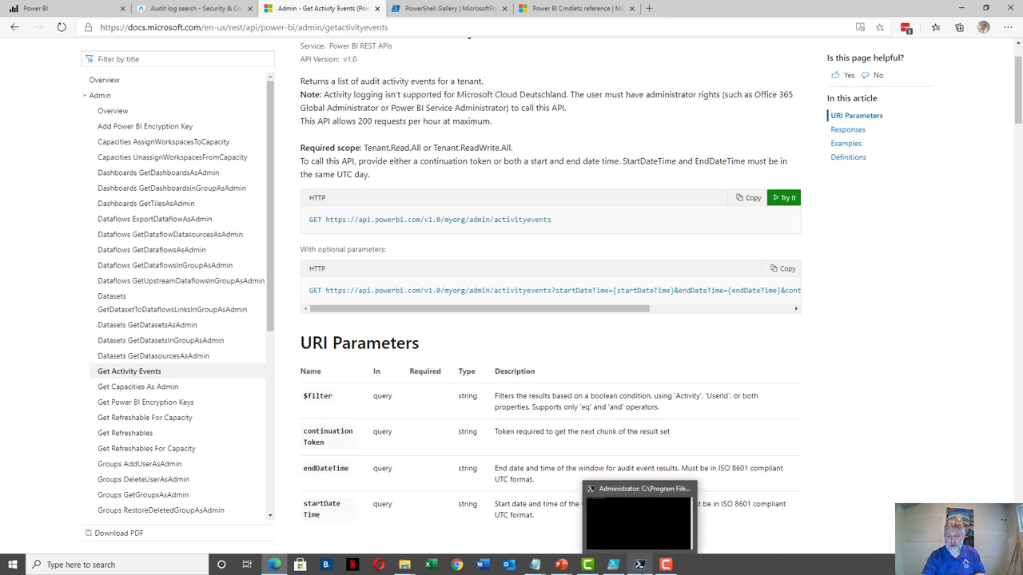
click(639, 511)
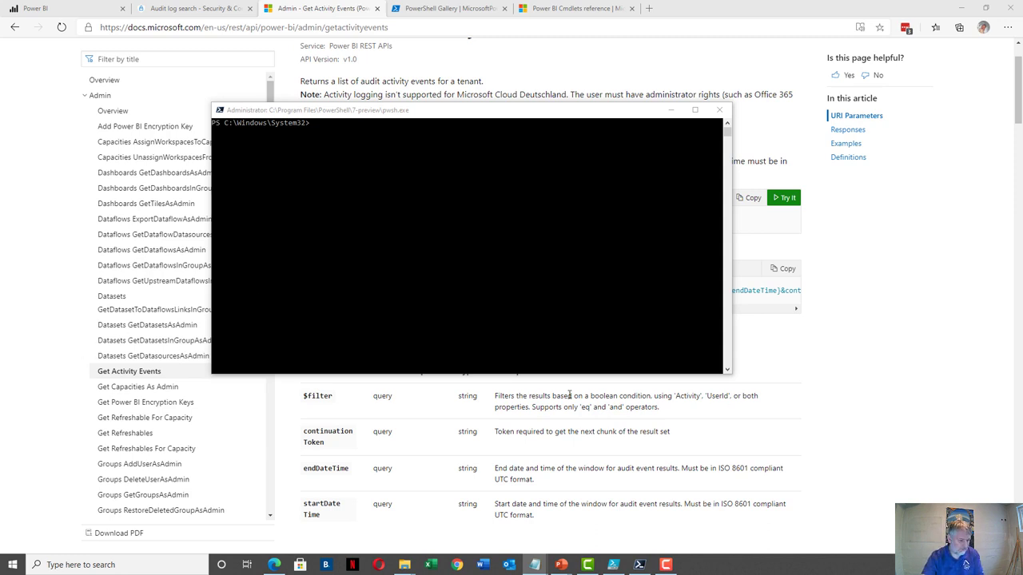
click(375, 211)
text(Get-PowerBIActivityEvent -StartDateTime '2020-10-14T00:00:00' -EndDateTime '2020-10-14T23:59:59')
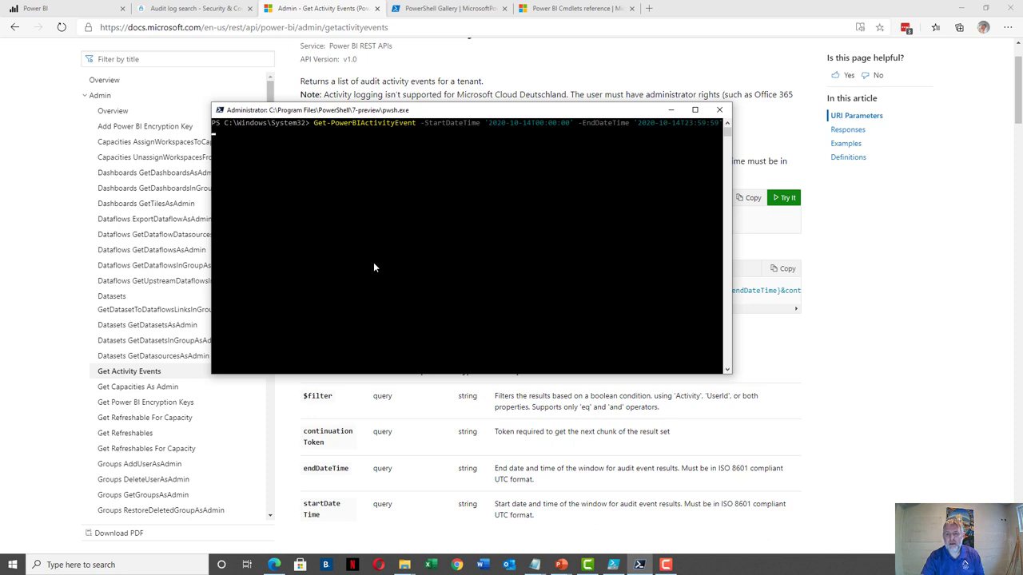
ctrl+scroll(550, 230, up, 1)
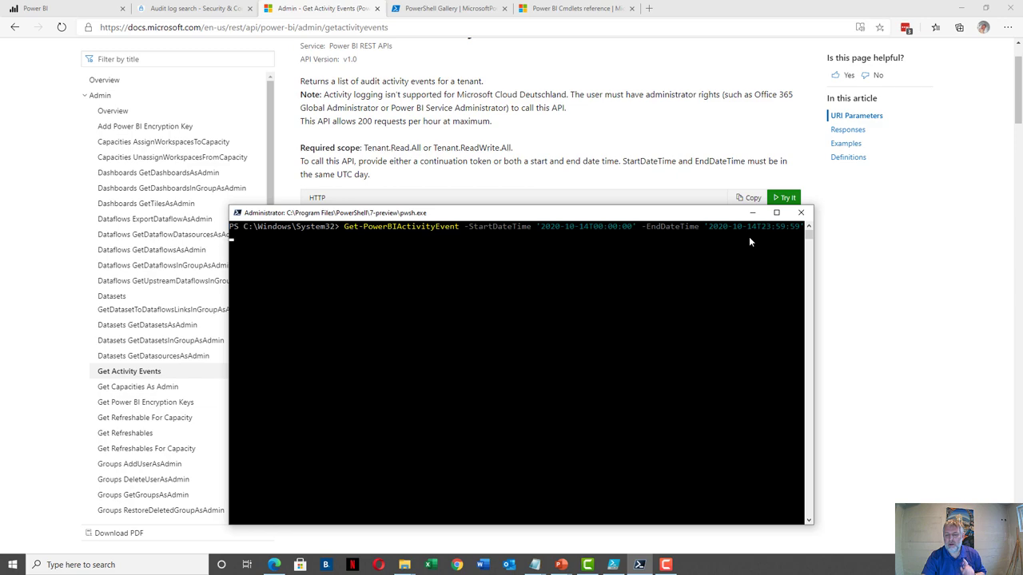
Return to the Get Activity Events documentation and view the sample request for audit activity events between a time window
key(alt+Tab)
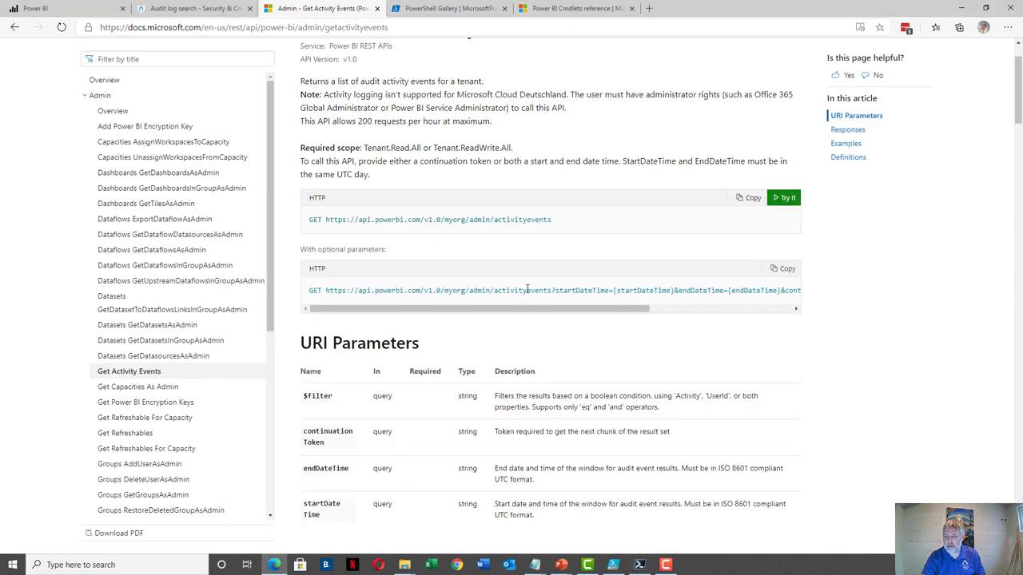
scroll(527, 287, down, 6)
scroll(470, 199, down, 3)
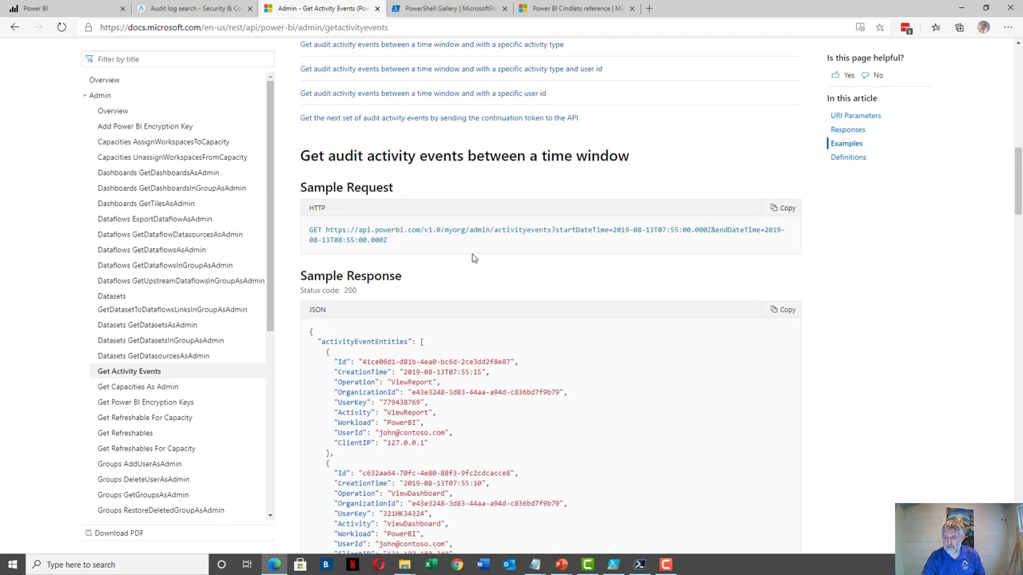
Switch back to PowerShell and examine the returned activity event records, including the GetGroupsAsAdmin and Import operations
click(638, 565)
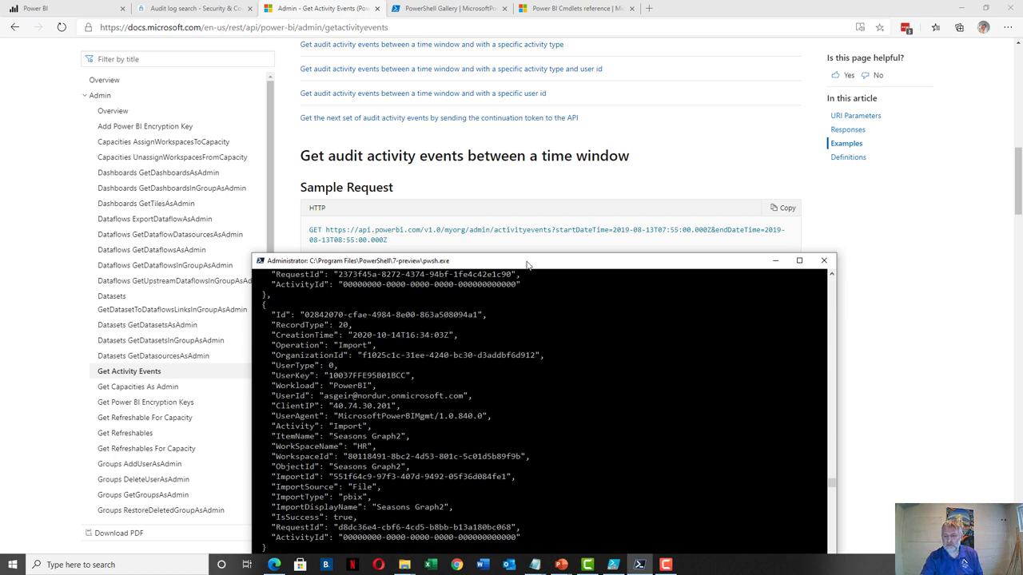
drag(501, 261, 464, 167)
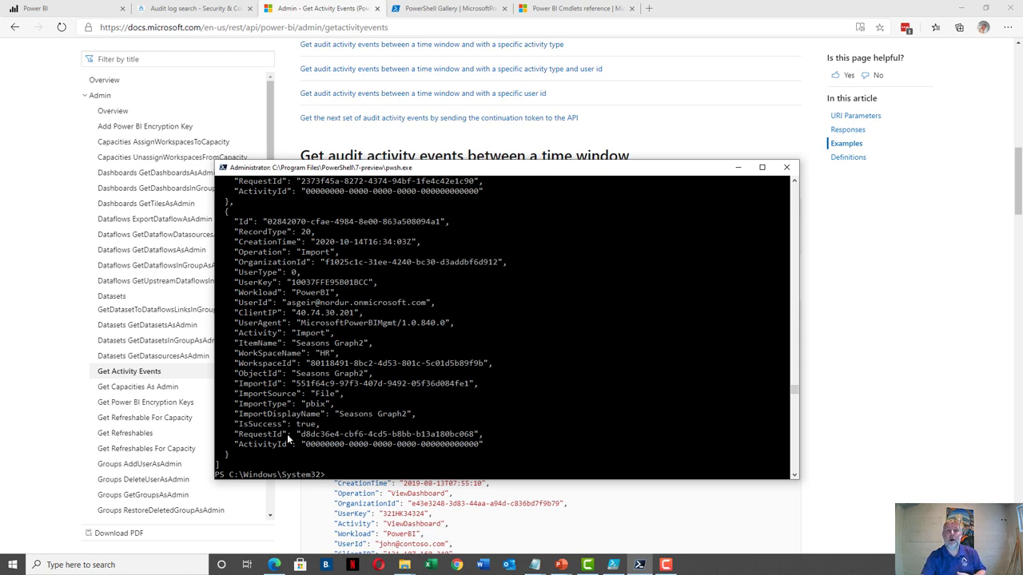
scroll(304, 296, up, 7)
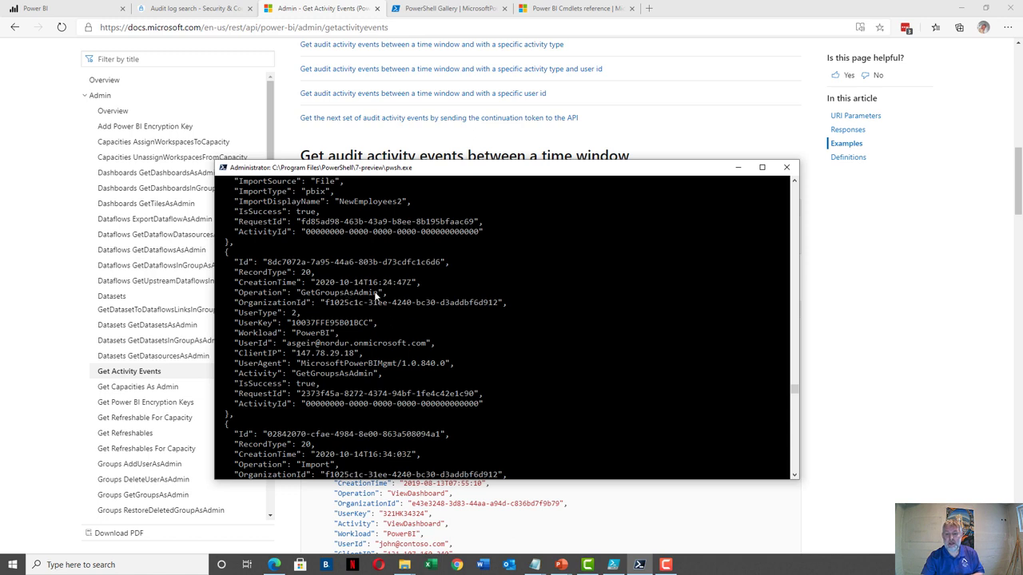
scroll(377, 296, down, 1)
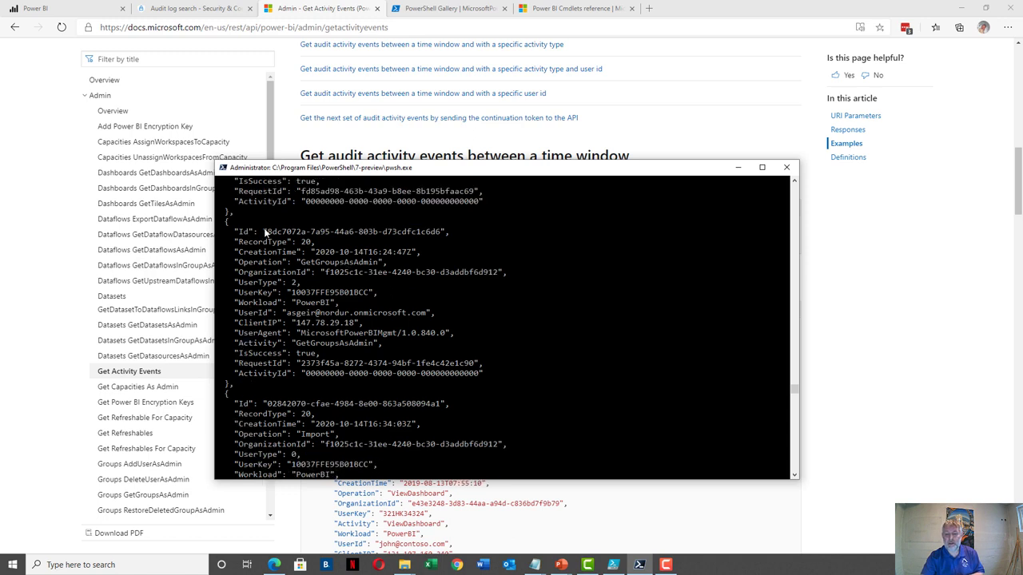
scroll(275, 307, down, 4)
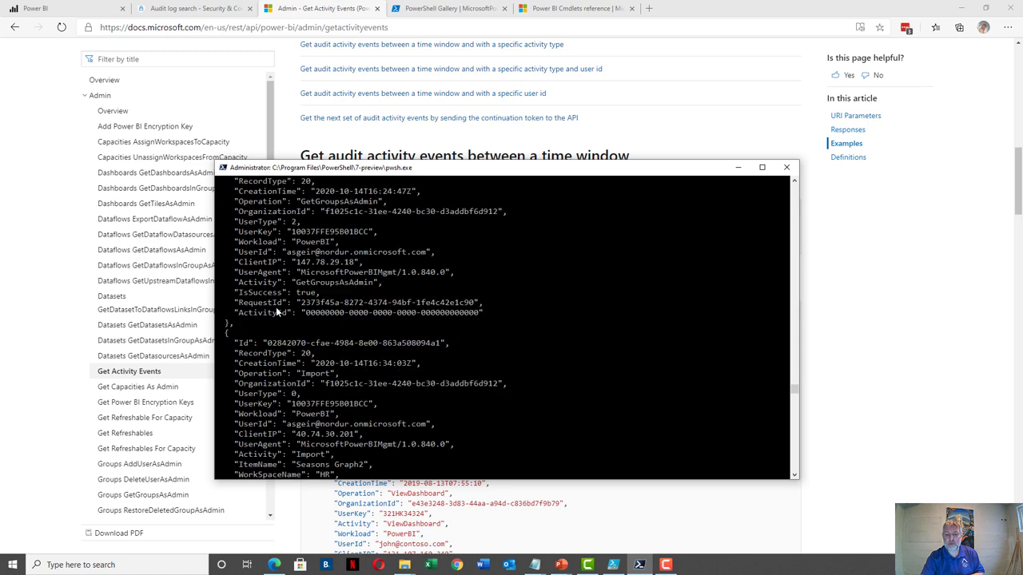
scroll(276, 306, down, 2)
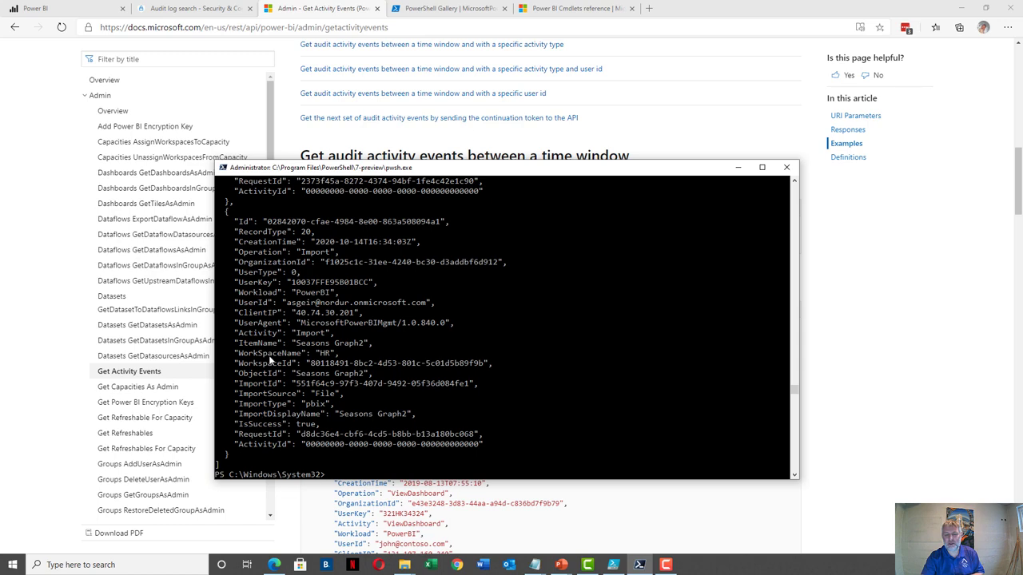
scroll(270, 360, up, 9)
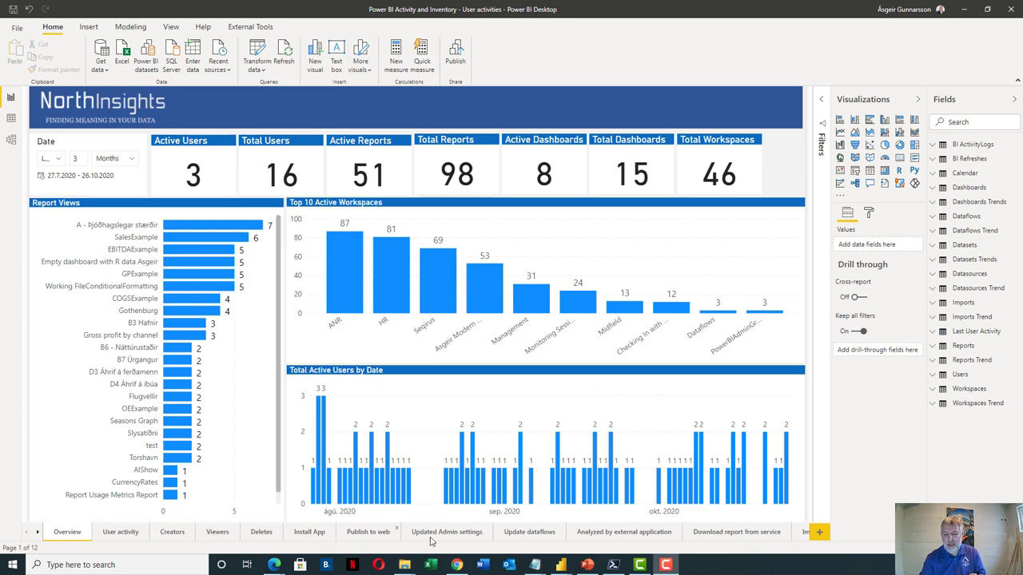
View the User activity page of the Power BI Desktop user activities report, and switch to the Power BI Activity and Inventory report
click(121, 532)
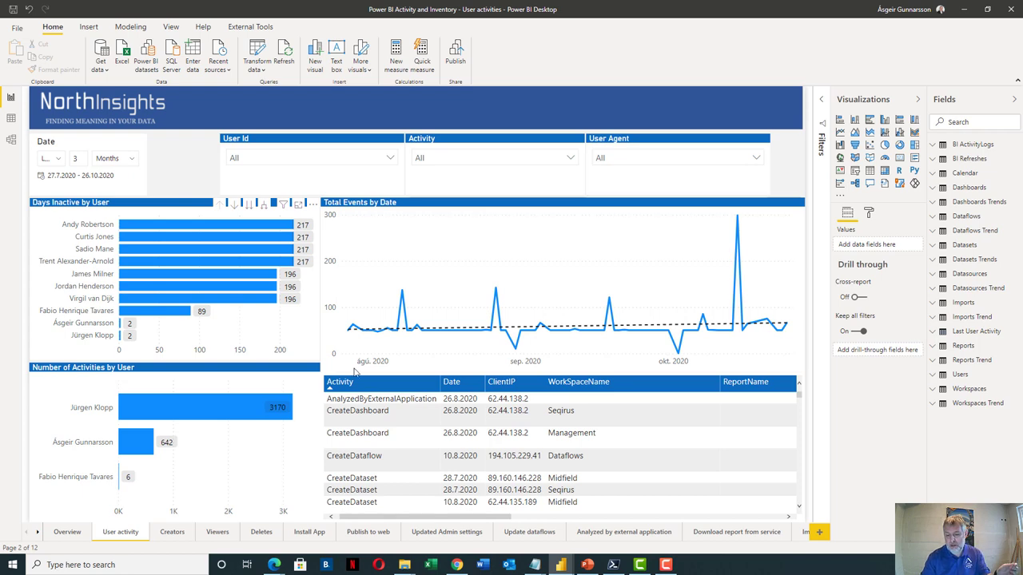
mouse_move(561, 565)
click(584, 544)
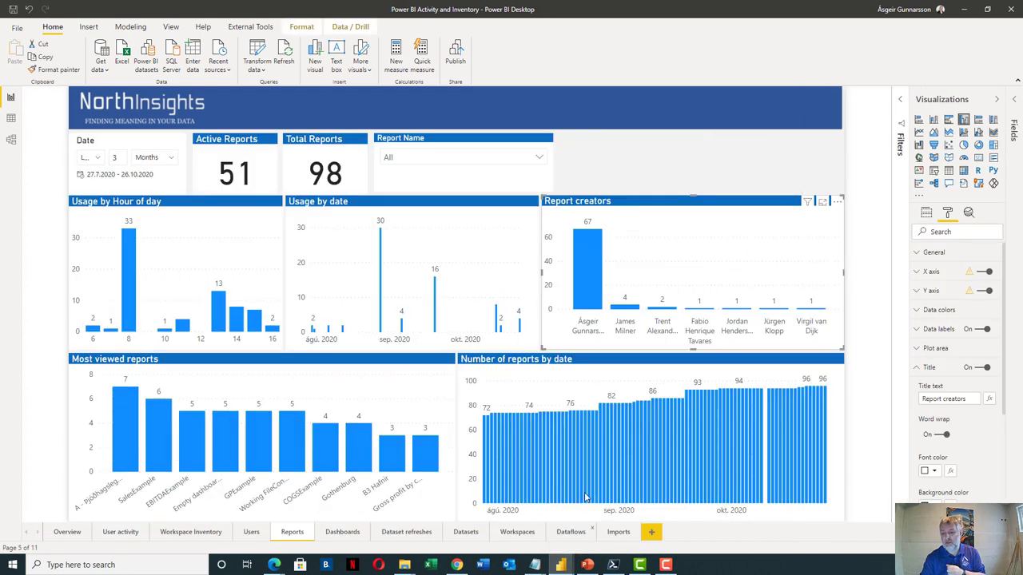